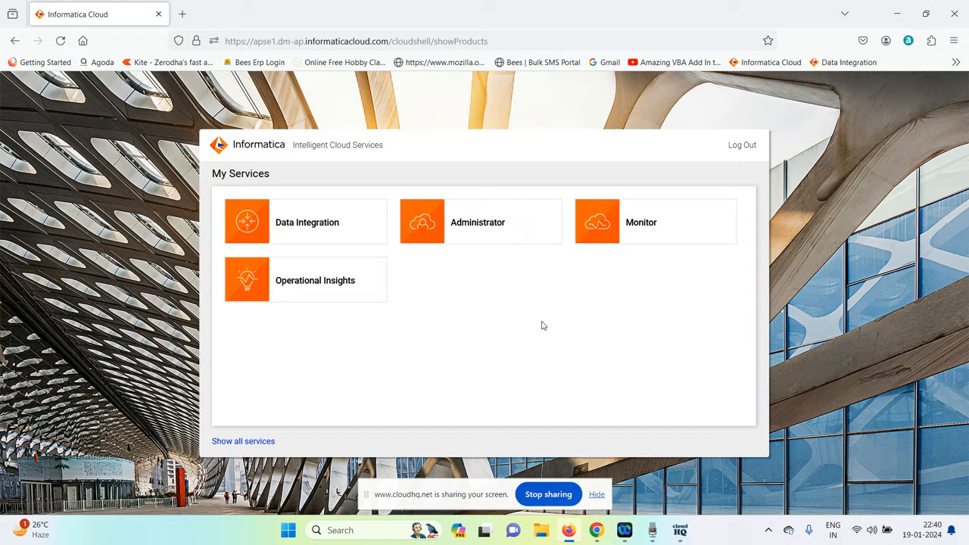
# Open the Data Integration service from My Services.
pyautogui.click(598, 495)
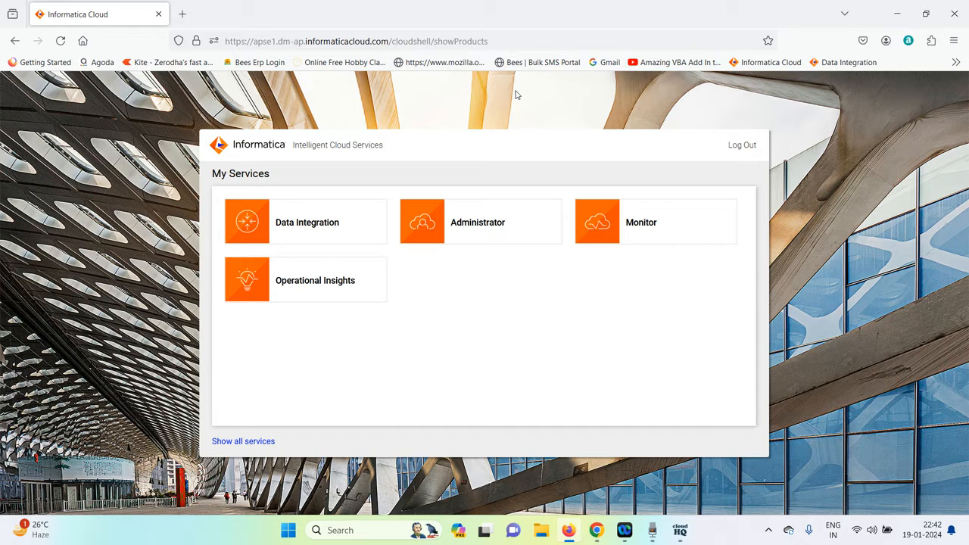
pyautogui.click(316, 229)
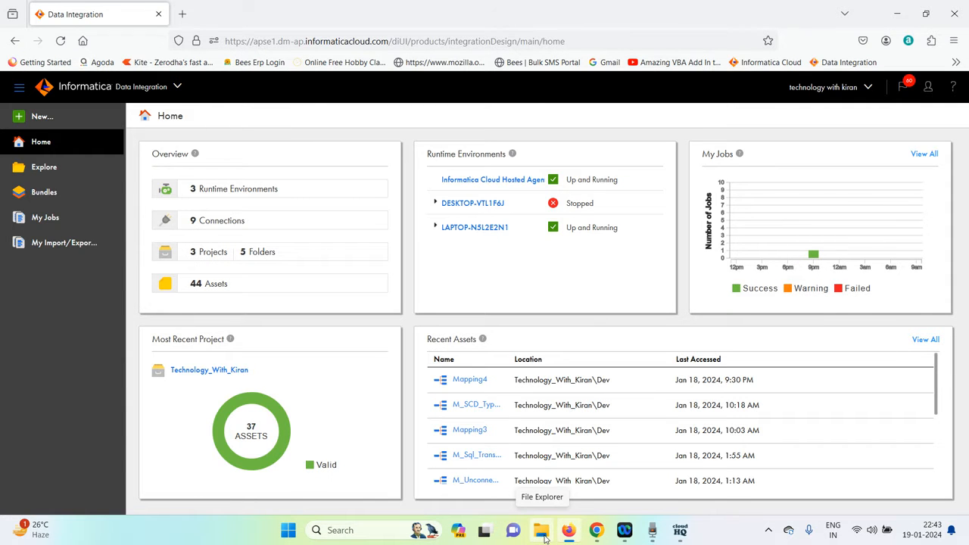
# Open the recently used 'steps' Word document.
pyautogui.click(542, 532)
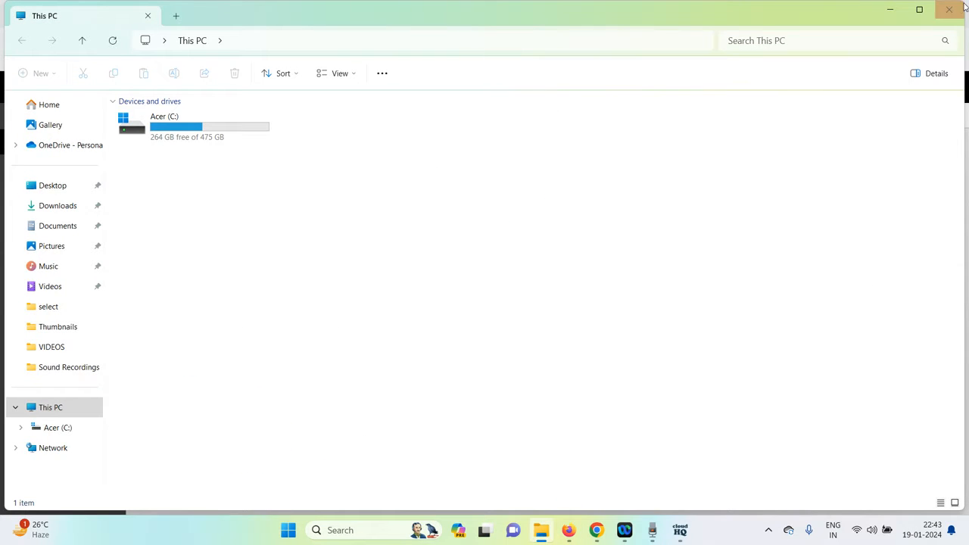
pyautogui.click(948, 13)
pyautogui.click(288, 533)
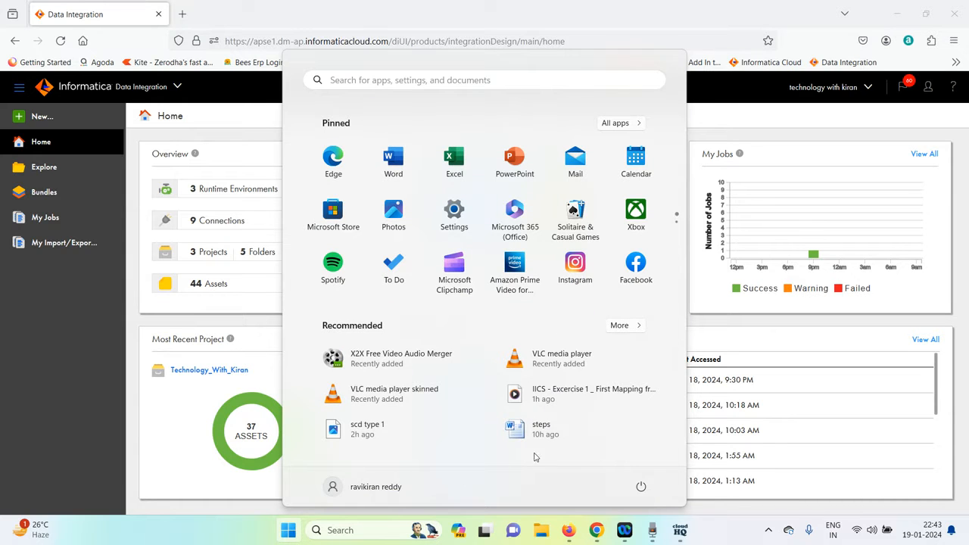
pyautogui.click(522, 430)
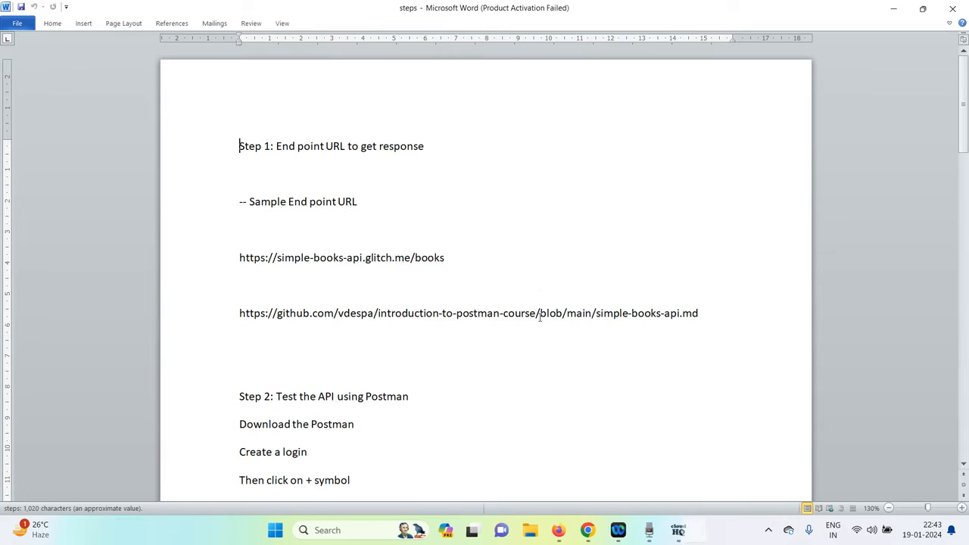
pyautogui.click(619, 383)
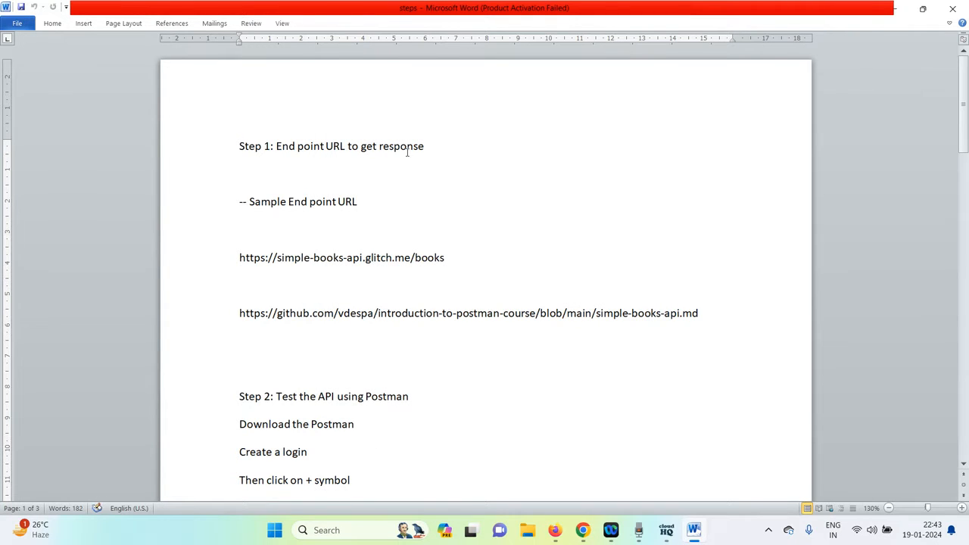
pyautogui.click(430, 146)
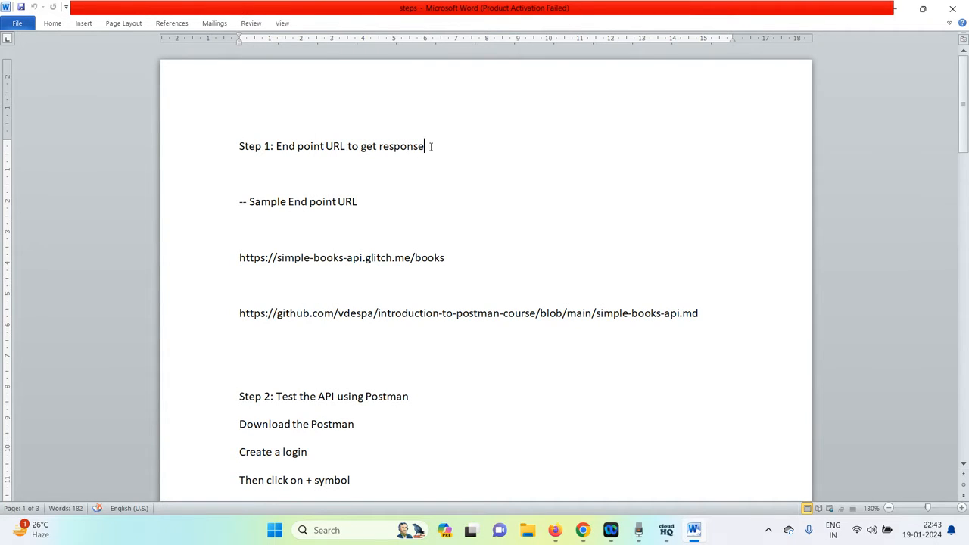
pyautogui.click(369, 208)
pyautogui.scroll(-1, 369, 208)
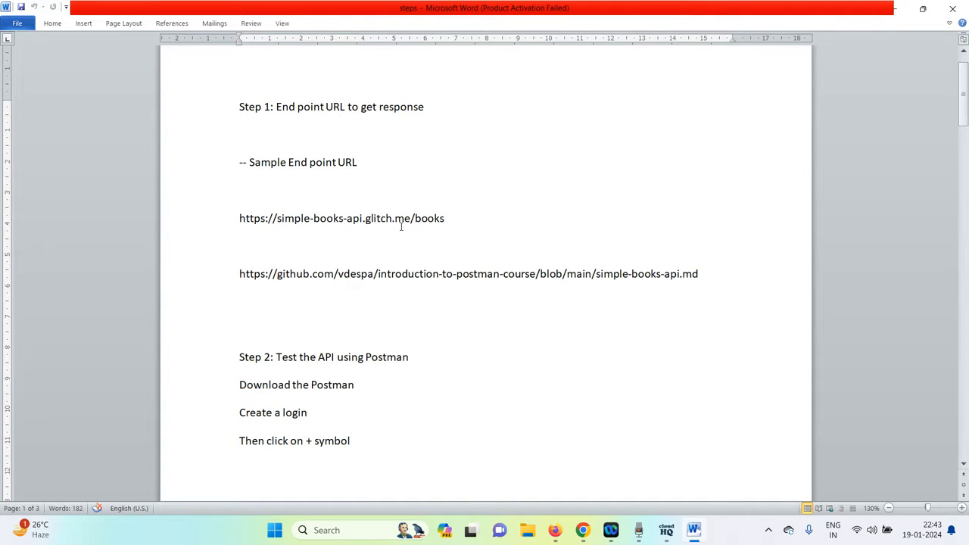
pyautogui.moveTo(455, 220); pyautogui.dragTo(217, 228)
pyautogui.hotkey('ctrl', 'c')
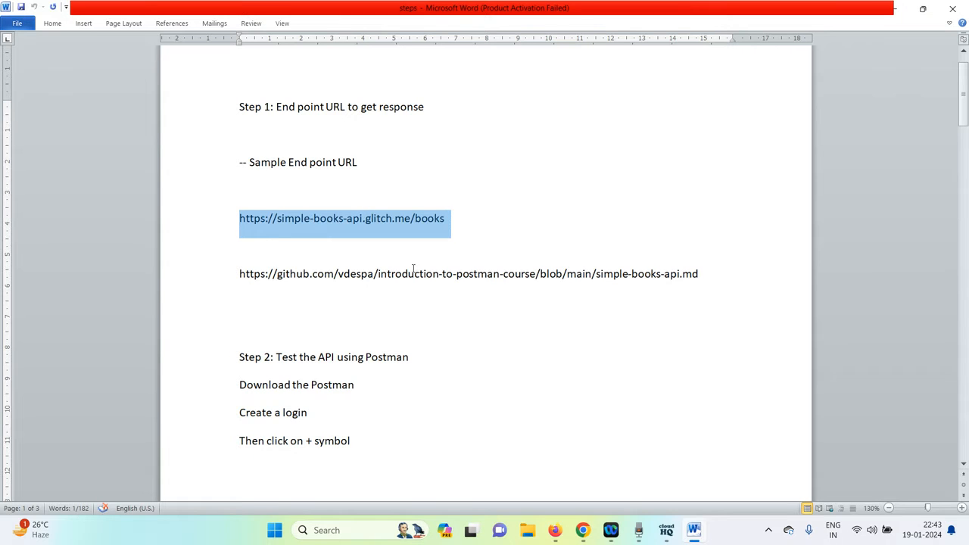
# Switch to Firefox and load the copied endpoint URL in a new tab.
pyautogui.click(563, 537)
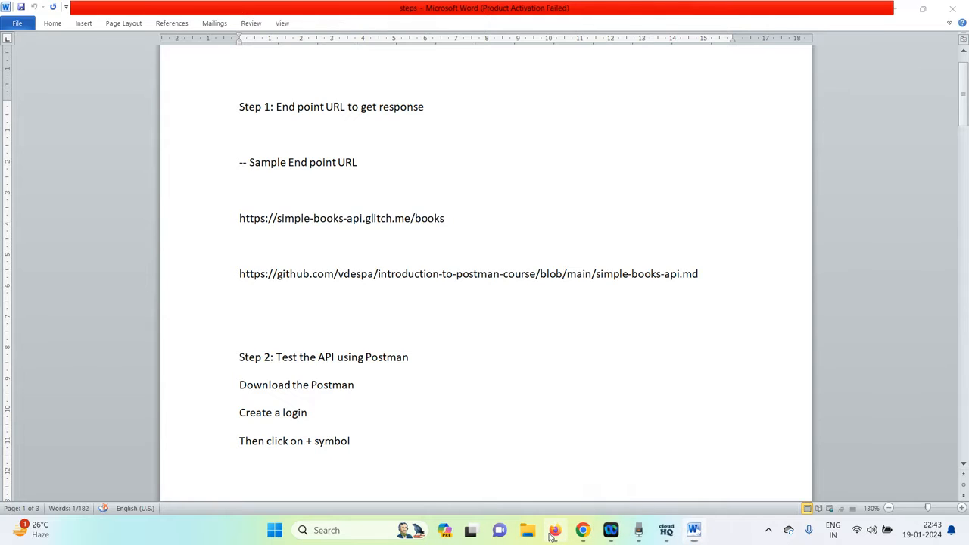
pyautogui.click(182, 15)
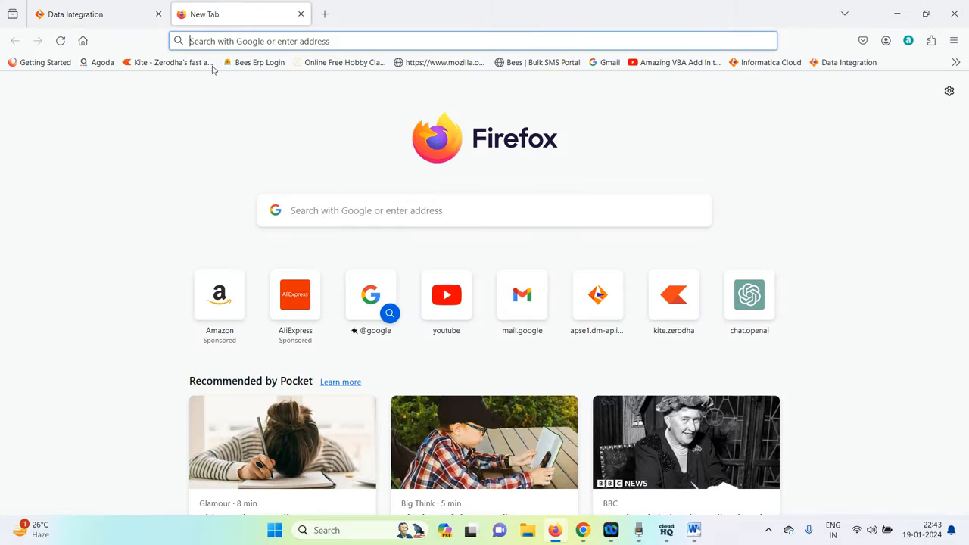
pyautogui.click(314, 212)
pyautogui.hotkey('ctrl', 'v')
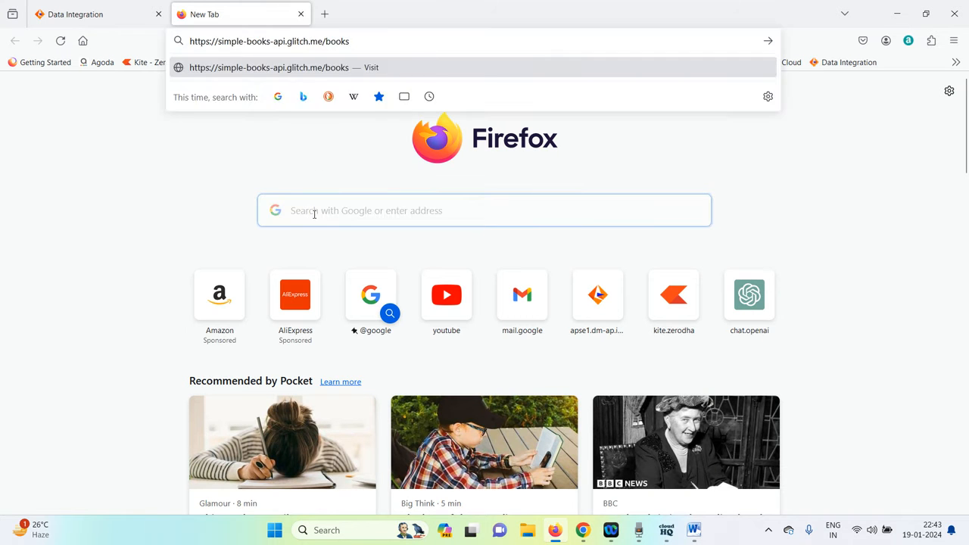
pyautogui.press('Return')
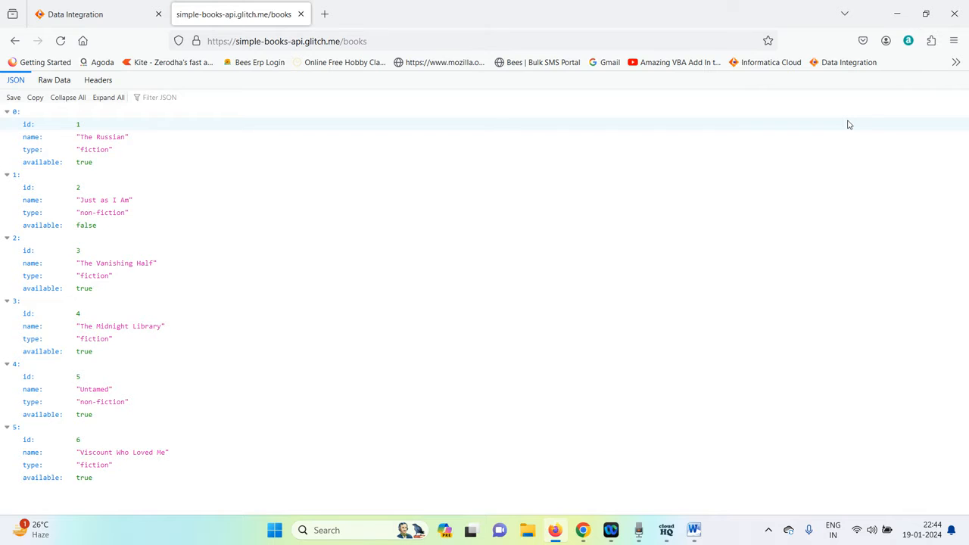
# Review the Firefox download history.
pyautogui.hotkey('ctrl', 'shift', 'y')
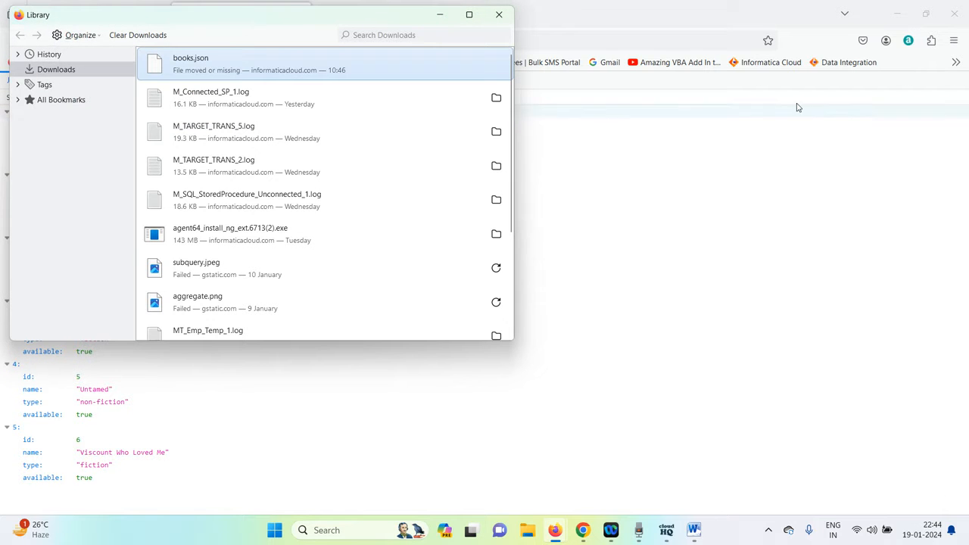
pyautogui.scroll(-3, 449, 122)
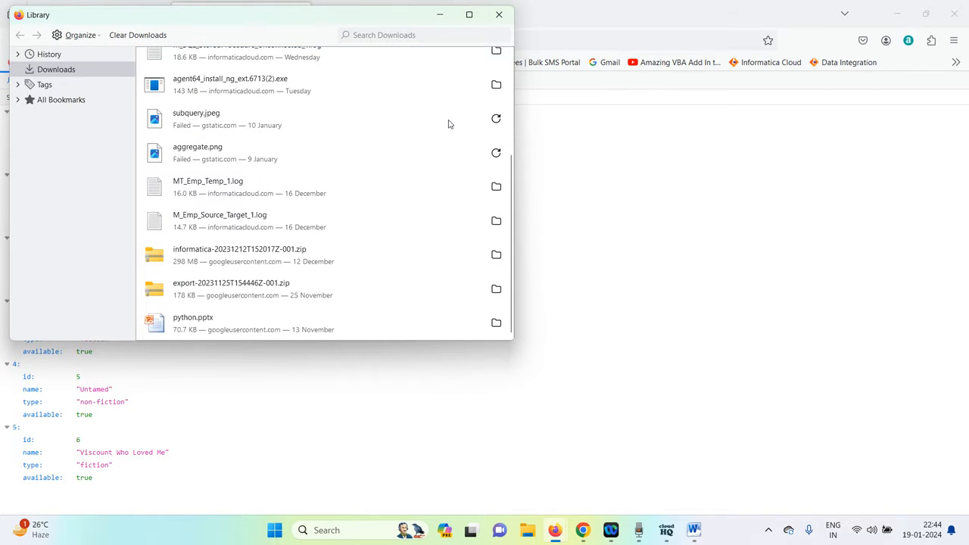
pyautogui.scroll(3, 448, 124)
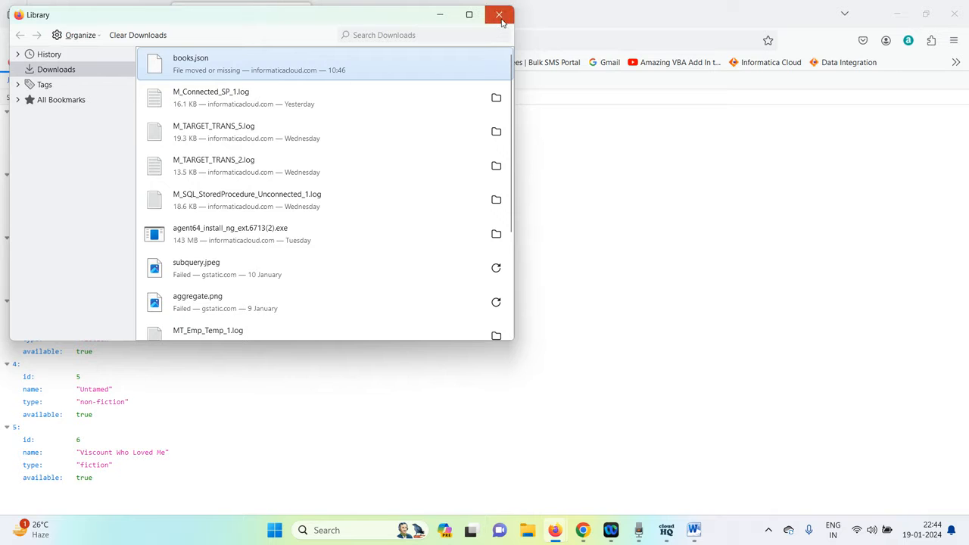
pyautogui.click(500, 17)
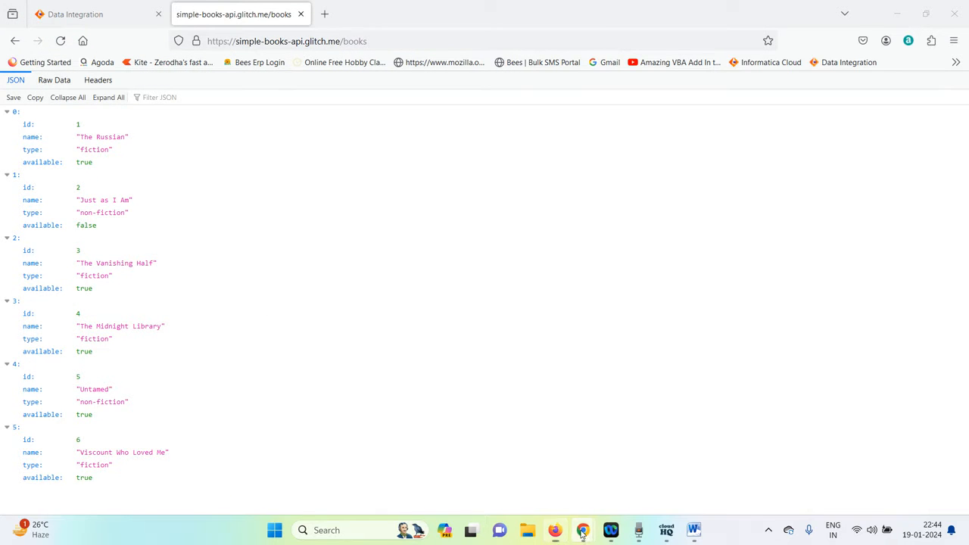
# Switch to Chrome and browse its download history.
pyautogui.moveTo(583, 534)
pyautogui.click(537, 464)
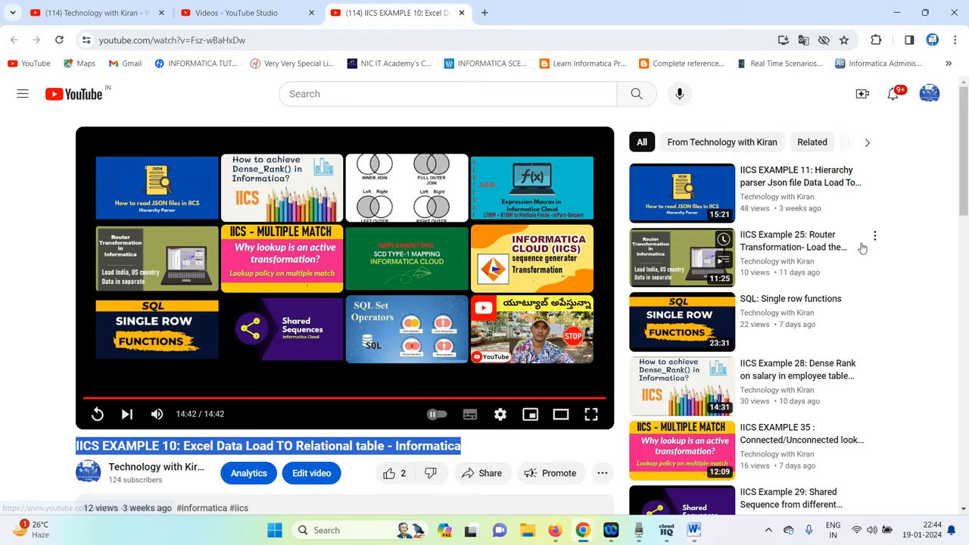
pyautogui.hotkey('ctrl', 'j')
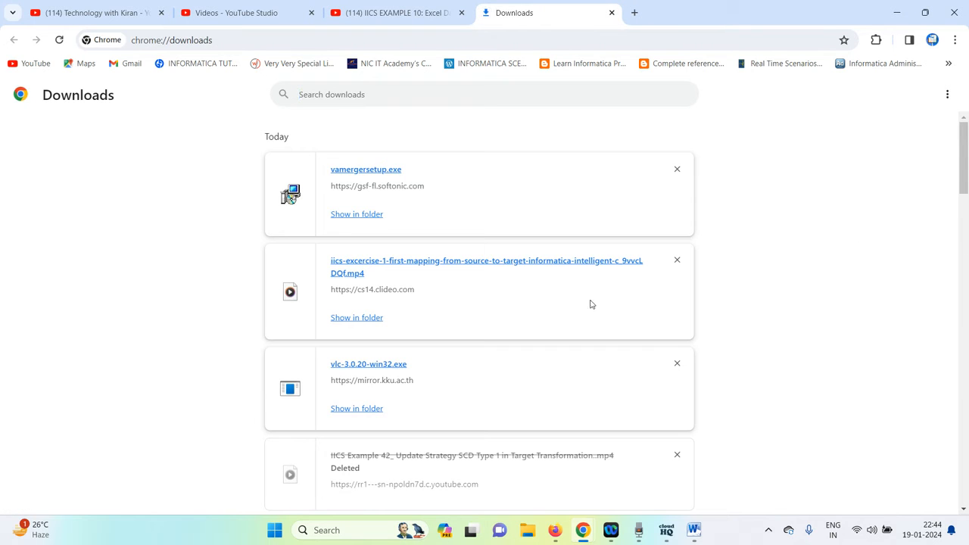
pyautogui.scroll(-2, 473, 341)
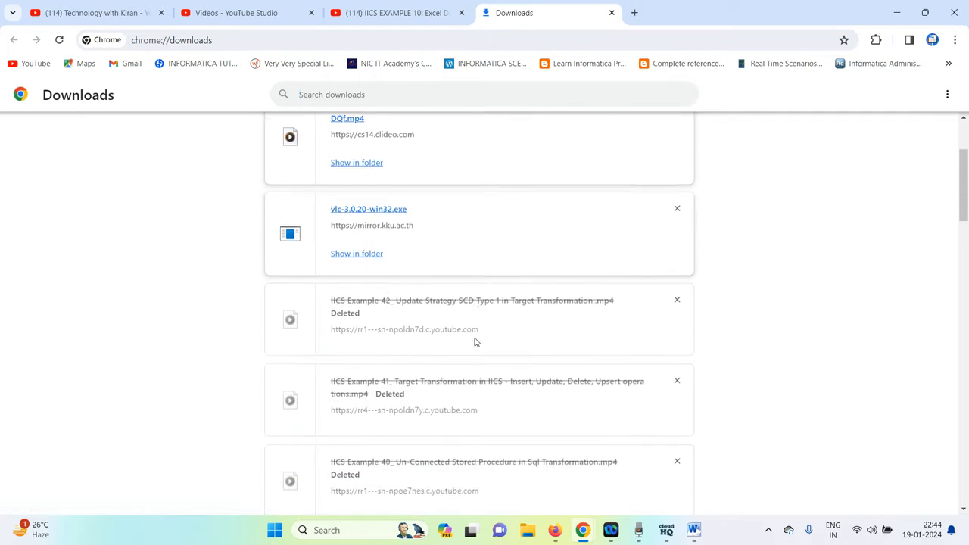
pyautogui.scroll(-5, 475, 341)
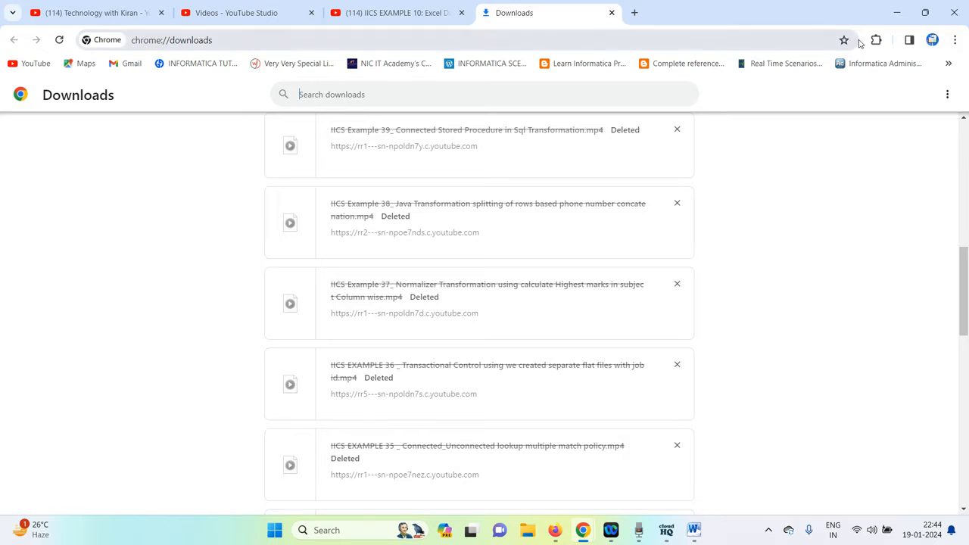
pyautogui.scroll(-18, 620, 203)
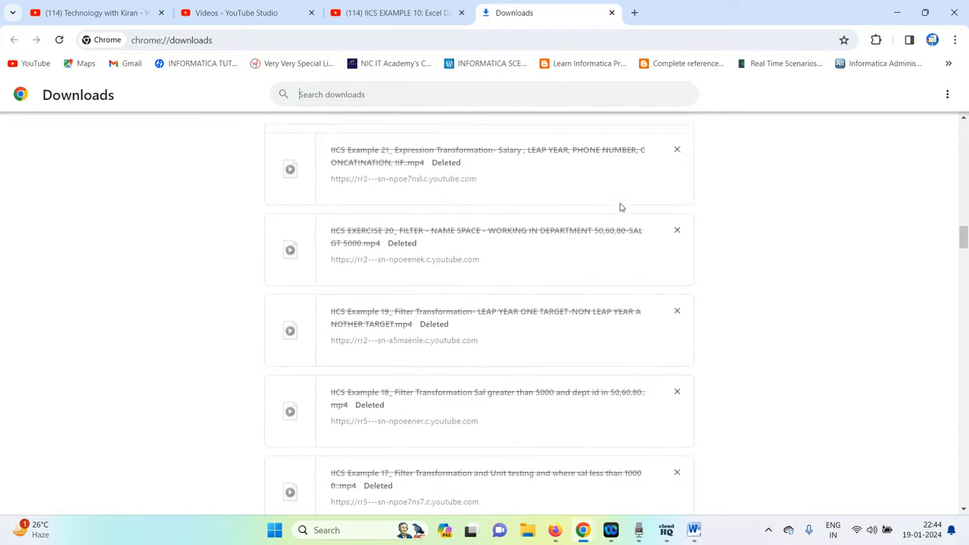
pyautogui.scroll(-20, 621, 207)
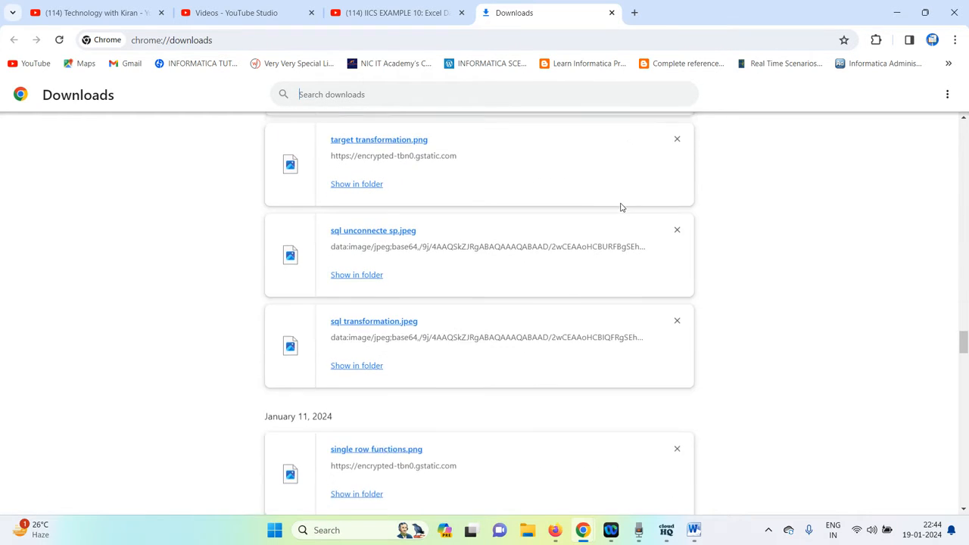
pyautogui.scroll(3, 621, 207)
pyautogui.scroll(1, 621, 207)
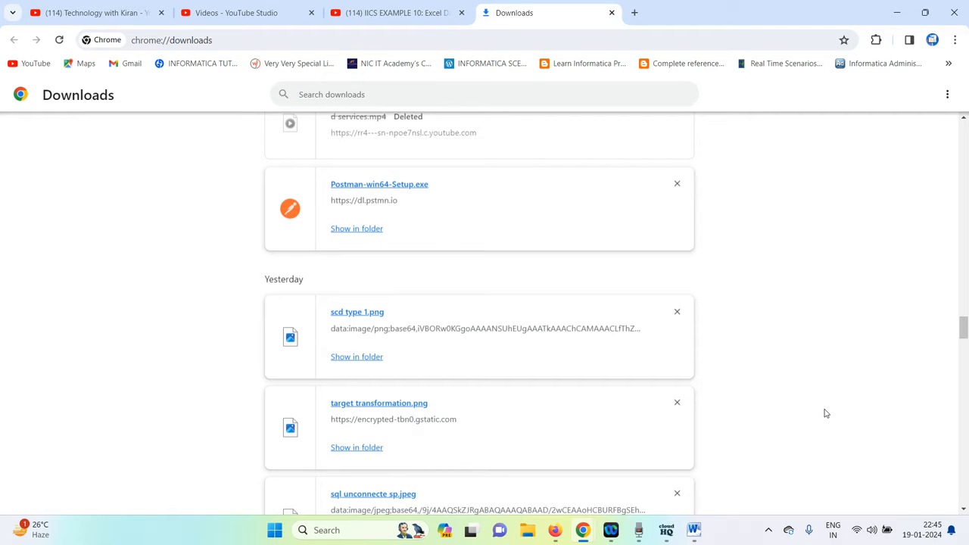
pyautogui.press('super+d')
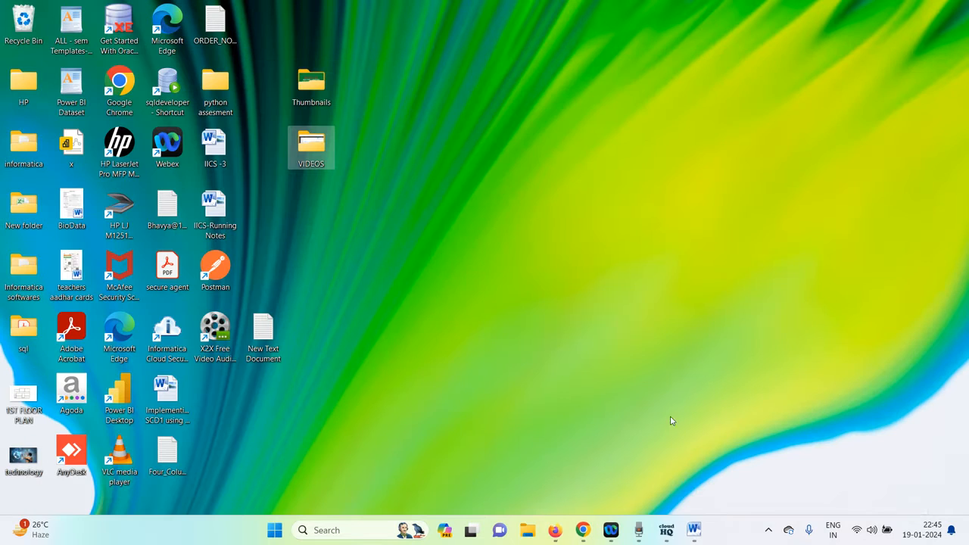
pyautogui.doubleClick(211, 275)
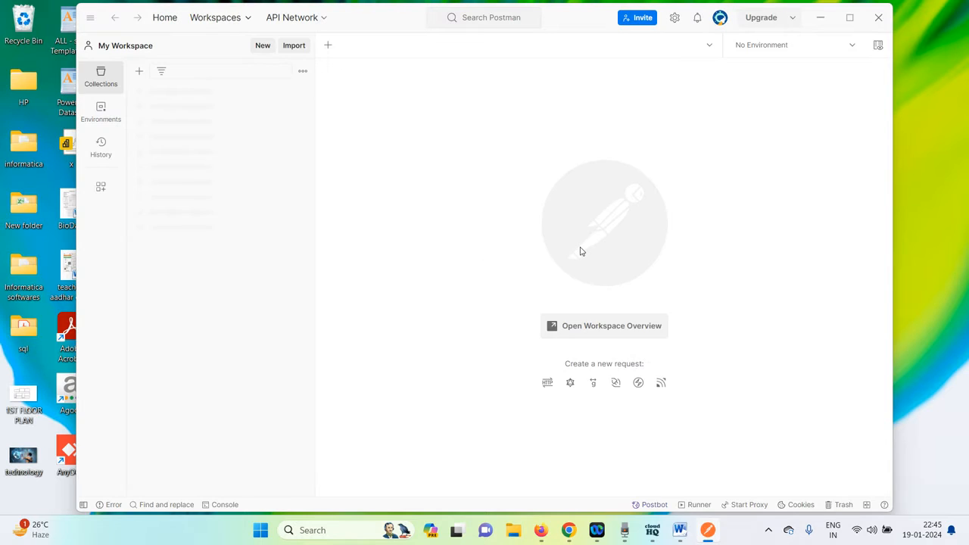
pyautogui.write('https://github.com/vdespa/introduction-to-postman-course/blob/main/simple-books-api.md')
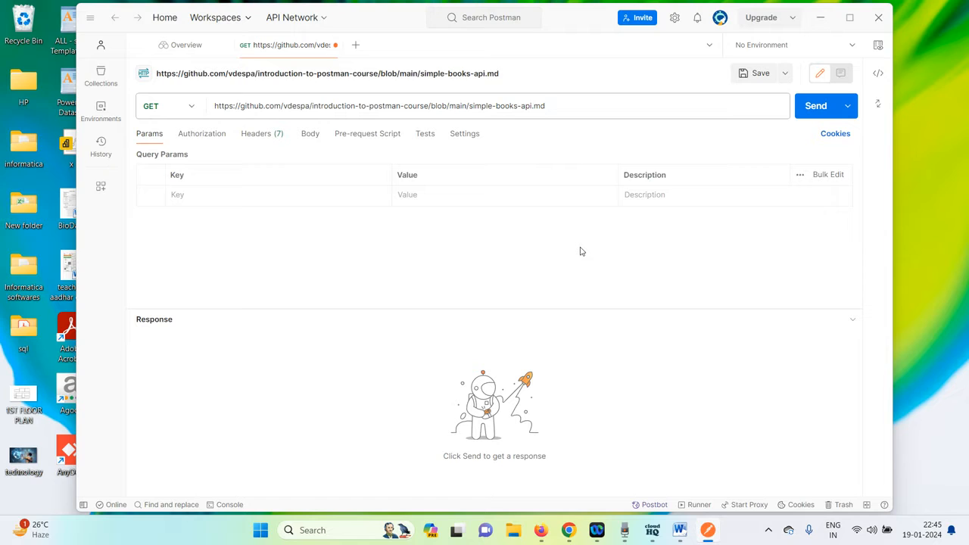
pyautogui.moveTo(560, 109); pyautogui.dragTo(212, 121)
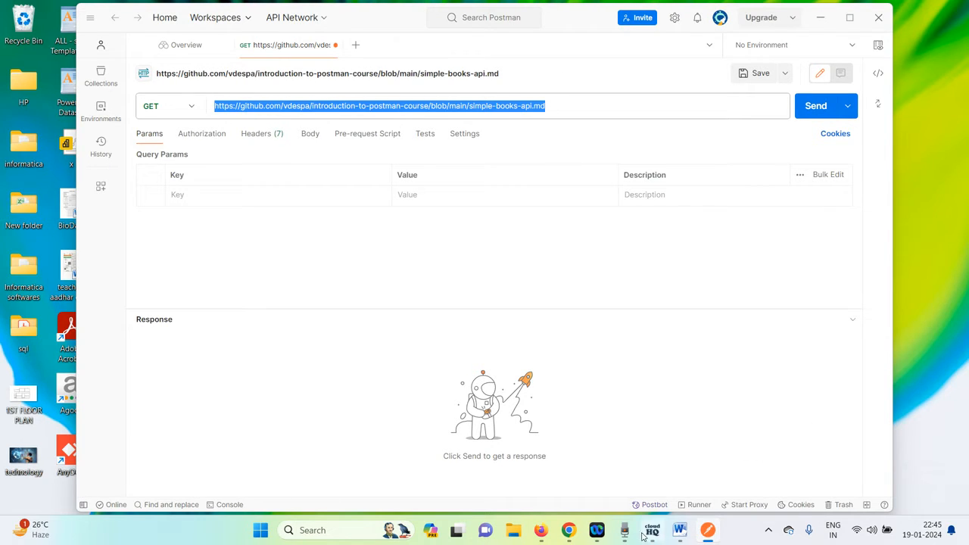
pyautogui.click(681, 531)
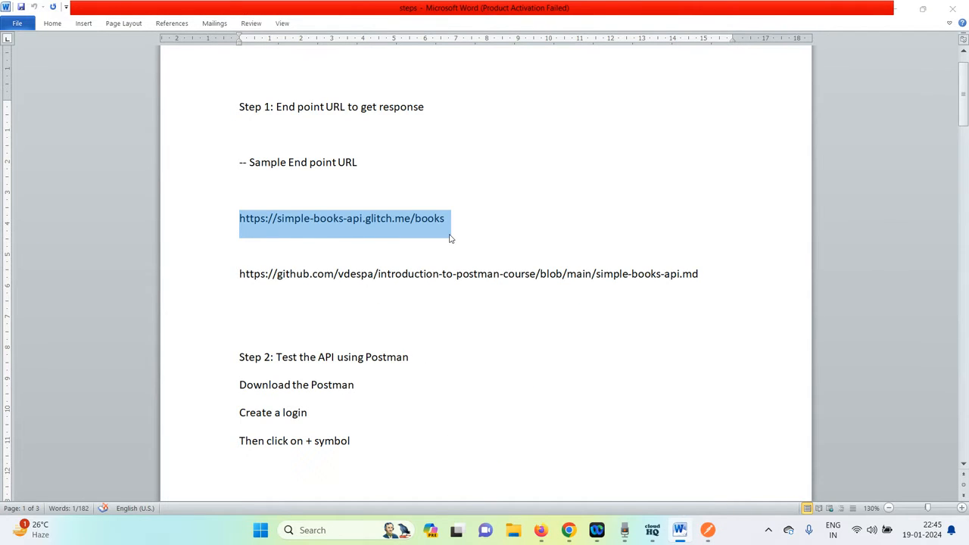
pyautogui.hotkey('alt', 'Tab')
pyautogui.hotkey('ctrl', 'a')
pyautogui.write('https://simple-books-api.glitch.me/books')
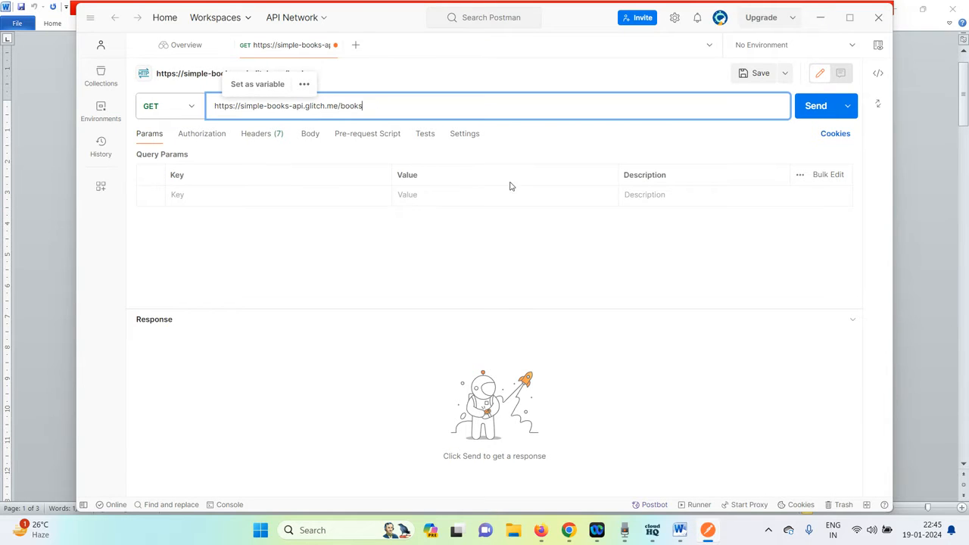
pyautogui.click(824, 112)
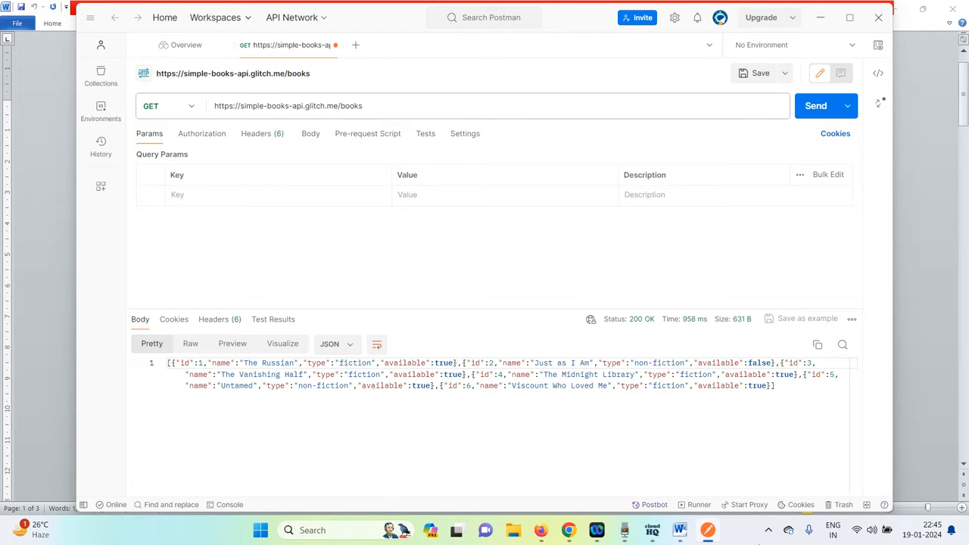
# Return to the steps document and read the remaining steps.
pyautogui.click(679, 530)
pyautogui.scroll(-5, 551, 360)
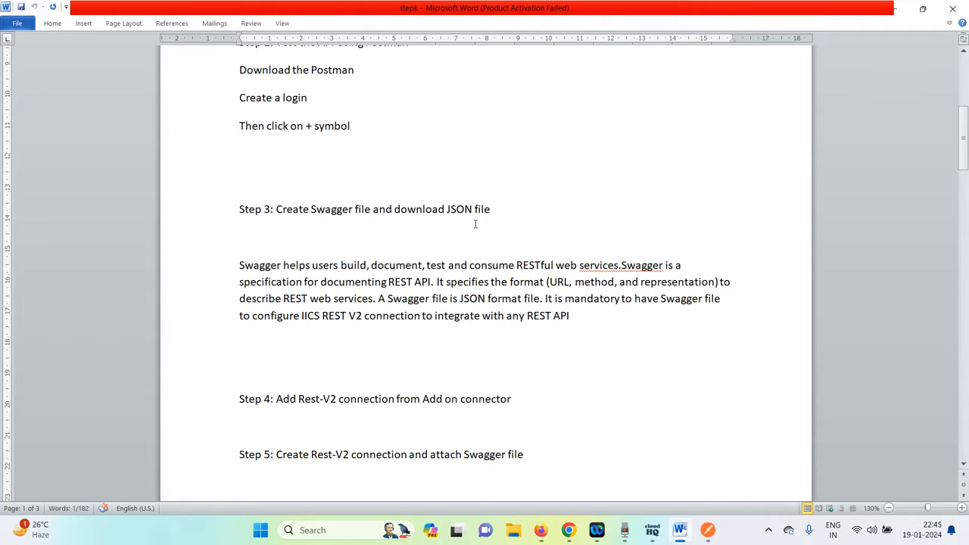
pyautogui.scroll(-1, 475, 224)
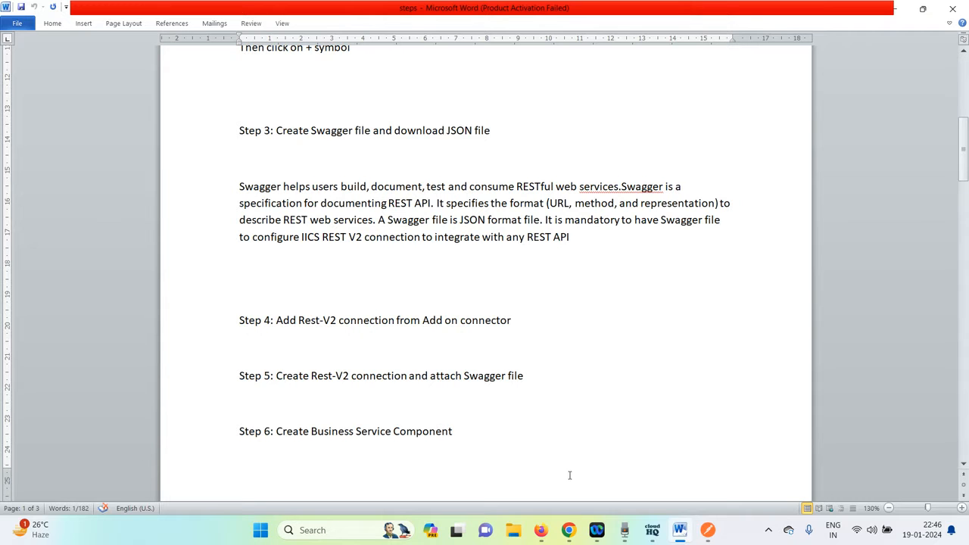
# Switch to the Informatica tab and open the Administrator service.
pyautogui.click(541, 530)
pyautogui.click(59, 14)
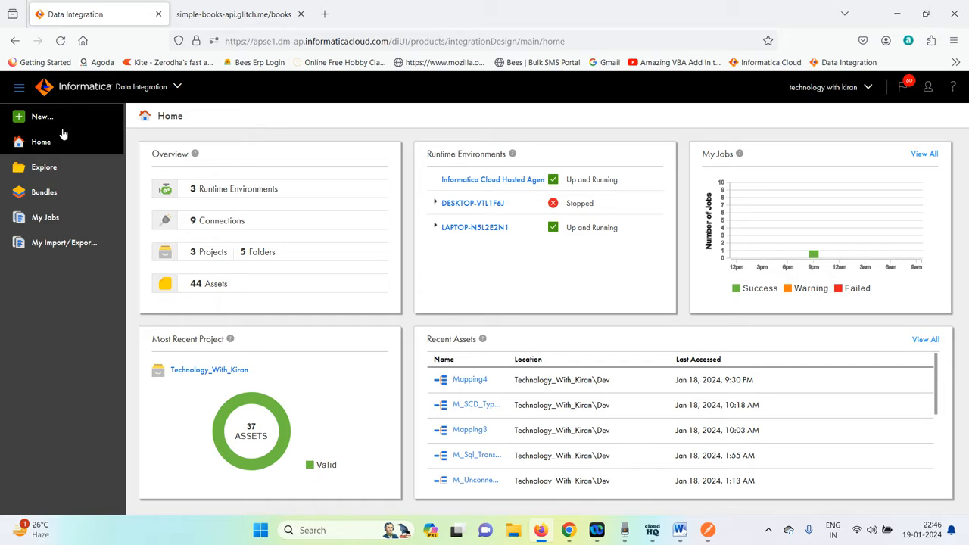
pyautogui.click(156, 87)
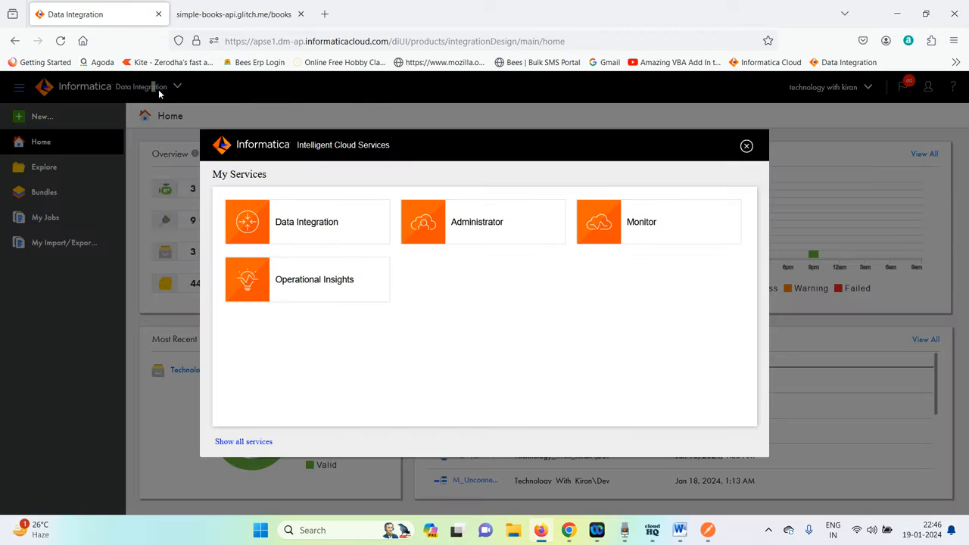
pyautogui.click(493, 235)
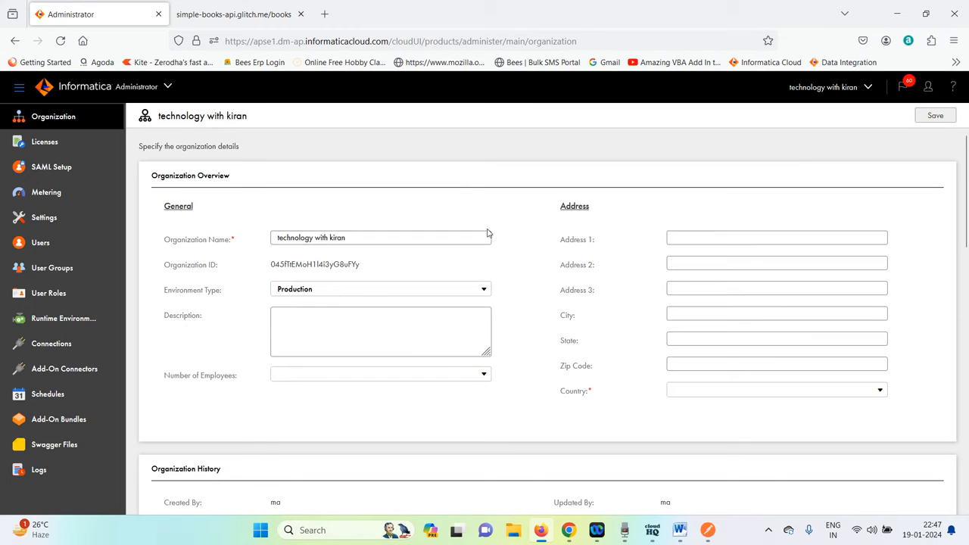
# Search the add-on connectors for "rest" and review the REST V2 Connector entry.
pyautogui.click(69, 369)
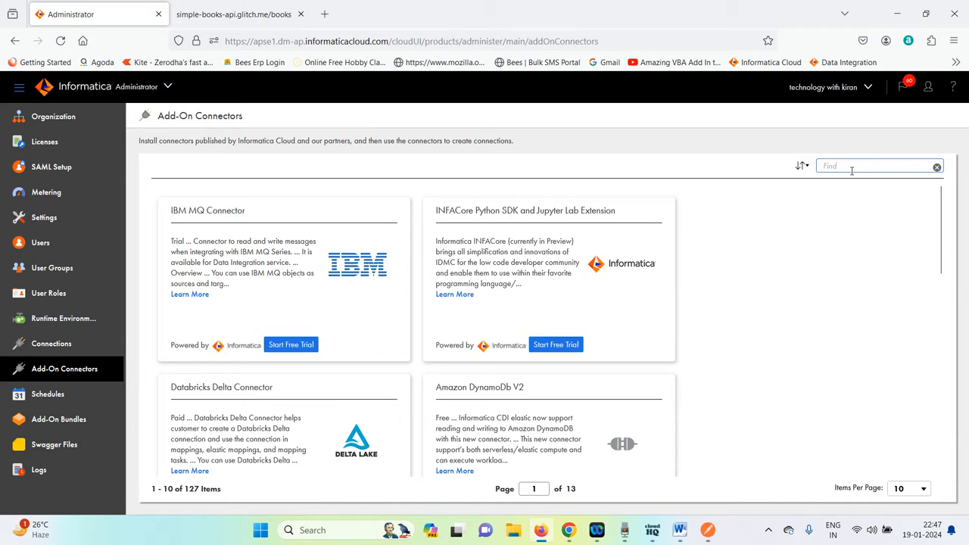
pyautogui.write('rest')
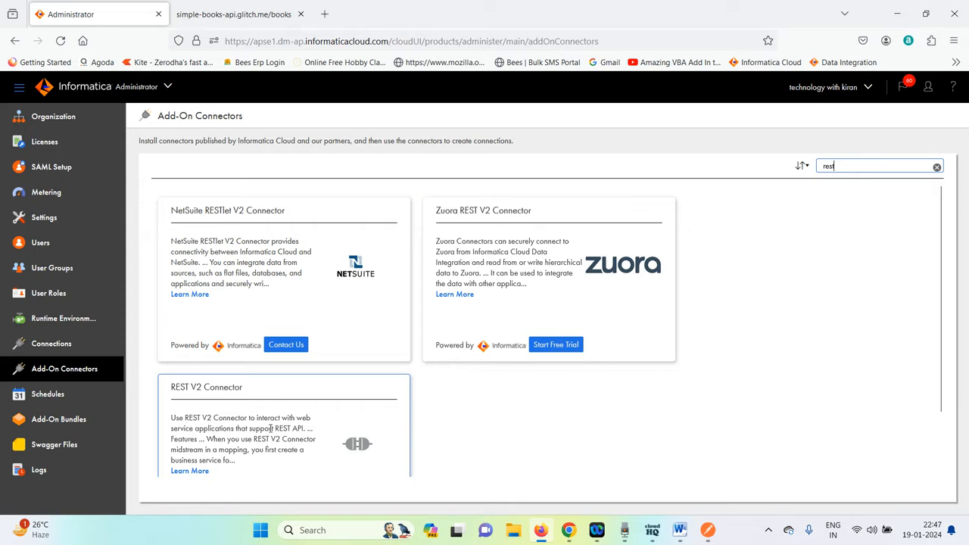
pyautogui.scroll(-2, 294, 429)
pyautogui.scroll(-1, 294, 430)
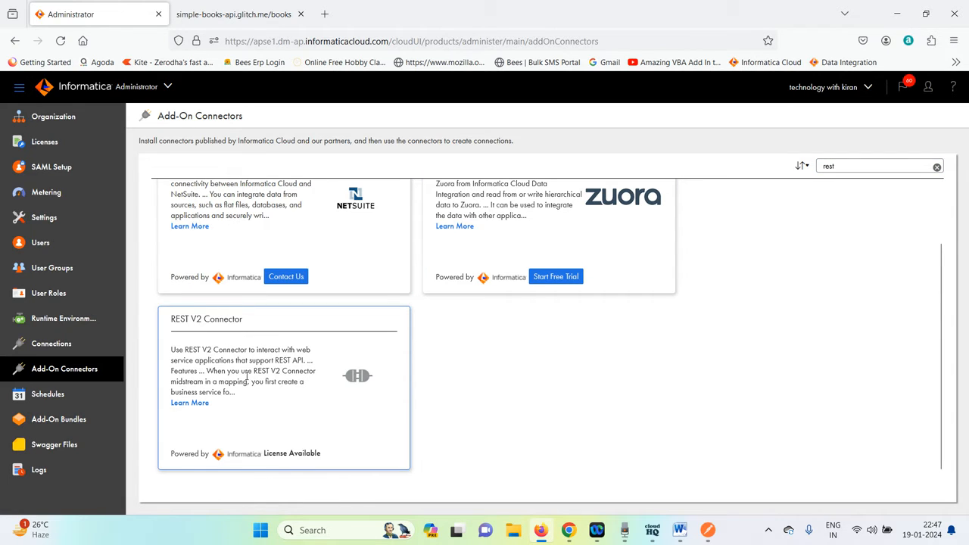
# Open the Swagger Files page and start a new Swagger file.
pyautogui.click(63, 452)
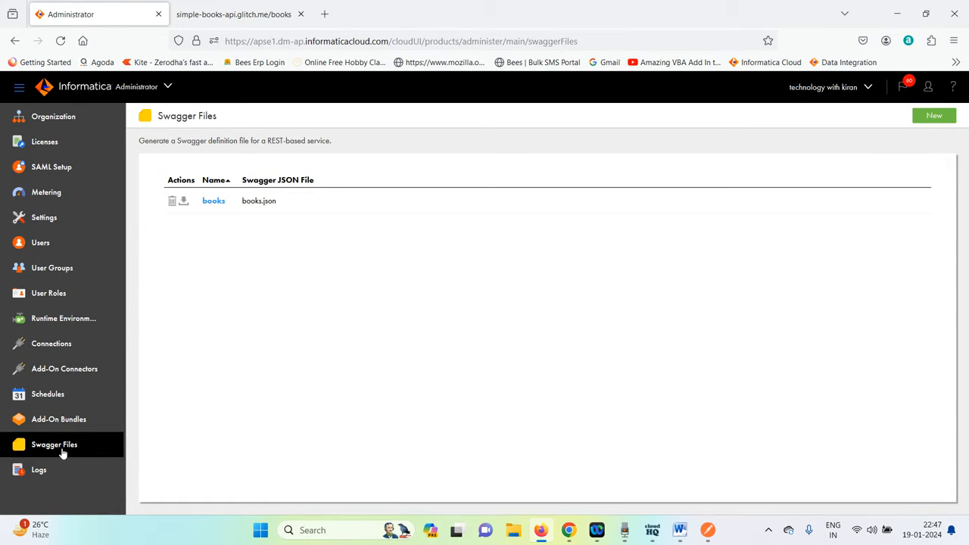
pyautogui.click(935, 119)
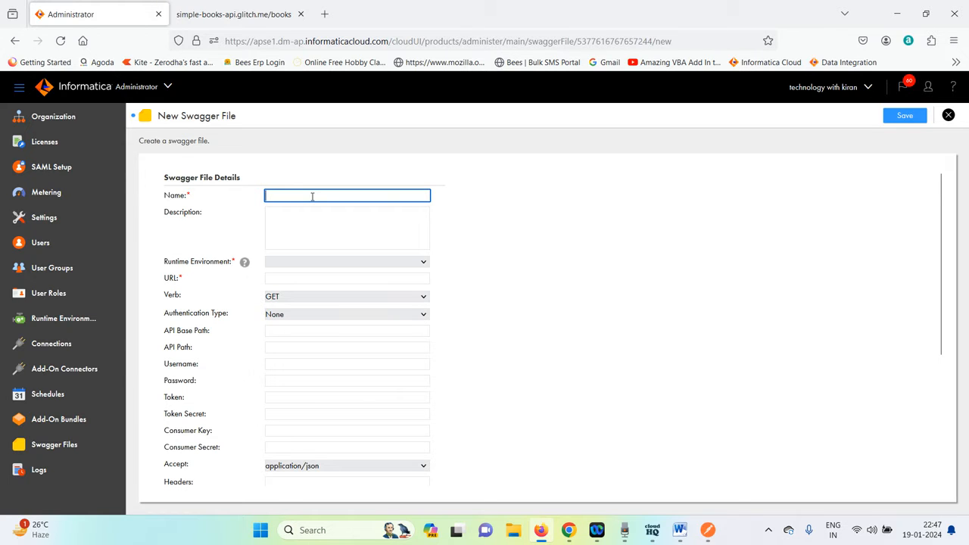
# Switch to the steps document, reread Step 3 onward, and return to the browser.
pyautogui.moveTo(679, 530)
pyautogui.click(664, 490)
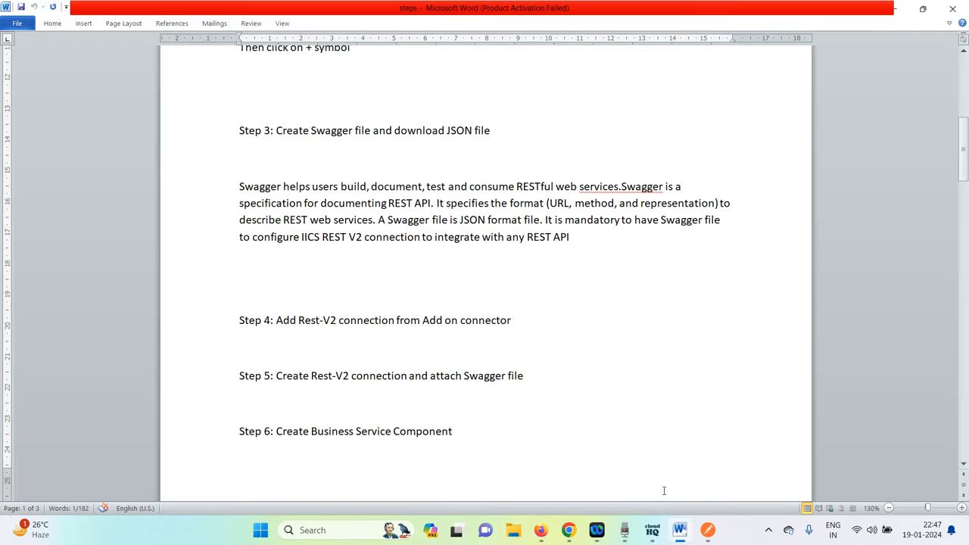
pyautogui.scroll(1, 585, 339)
pyautogui.scroll(-7, 586, 339)
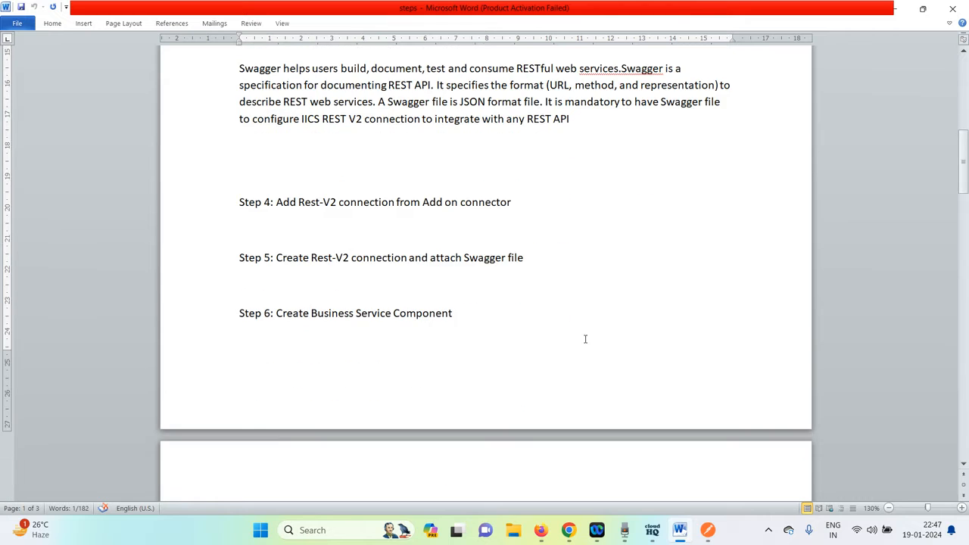
pyautogui.scroll(3, 586, 340)
pyautogui.scroll(-2, 546, 303)
pyautogui.scroll(3, 506, 236)
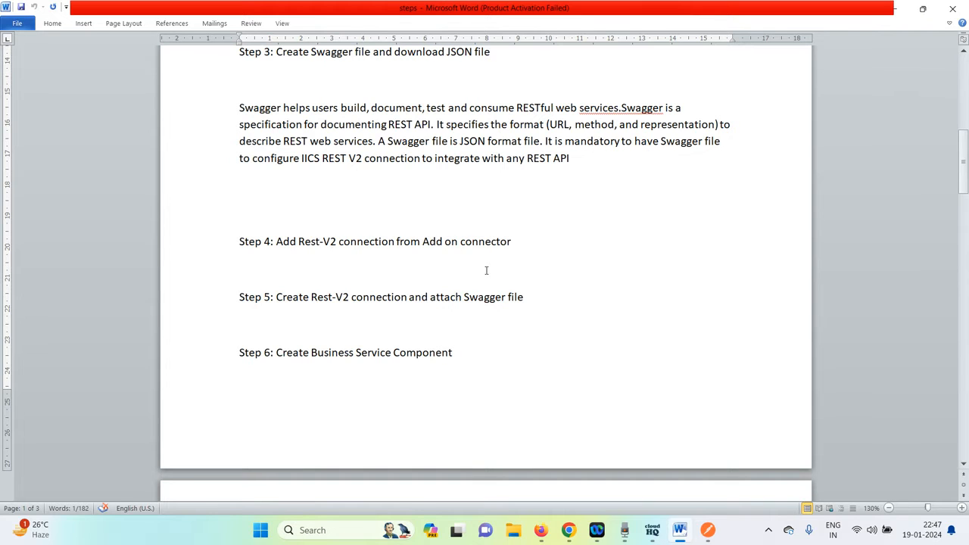
pyautogui.hotkey('alt', 'Tab')
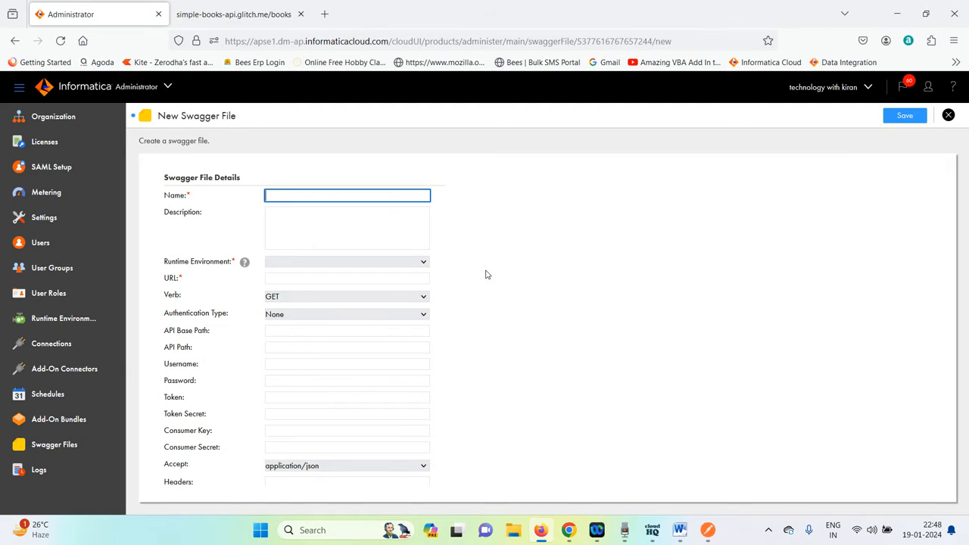
# Name the new Swagger file books and set its runtime environment to LAPTOP-N5L2E2N1.
pyautogui.click(311, 197)
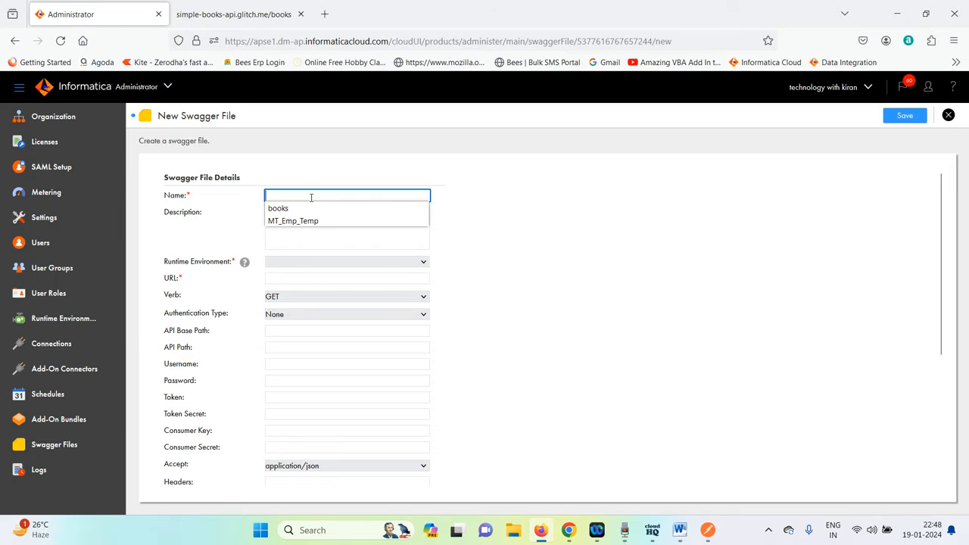
pyautogui.click(650, 235)
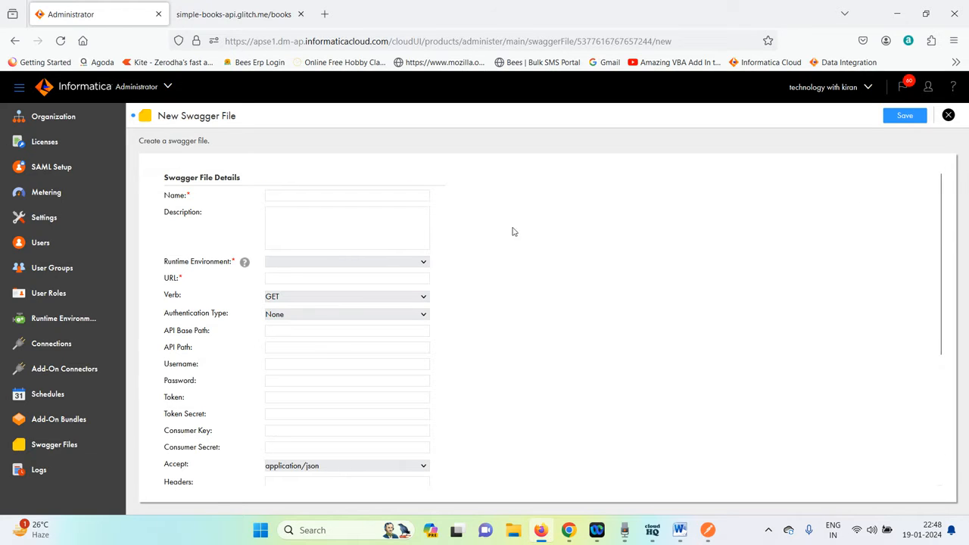
pyautogui.click(291, 199)
pyautogui.click(298, 197)
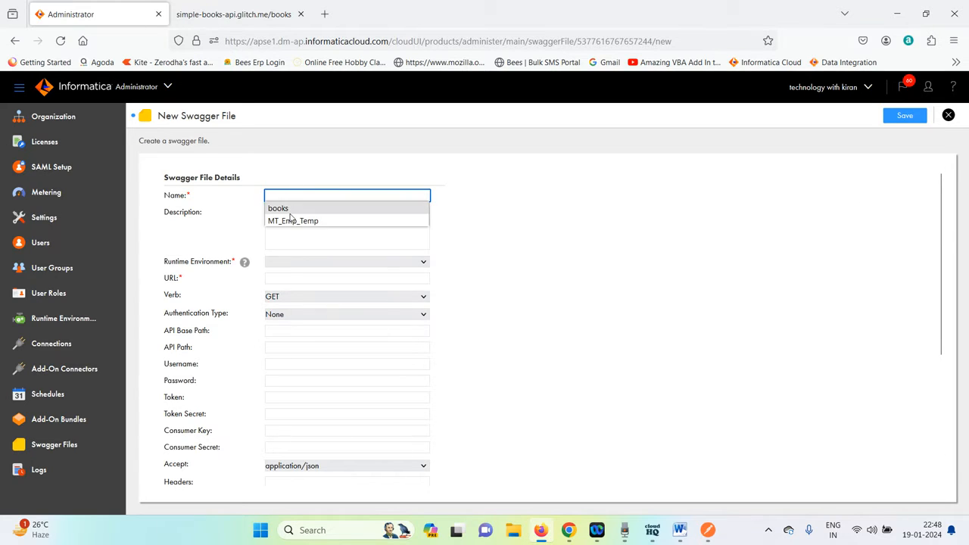
pyautogui.click(290, 209)
pyautogui.click(292, 266)
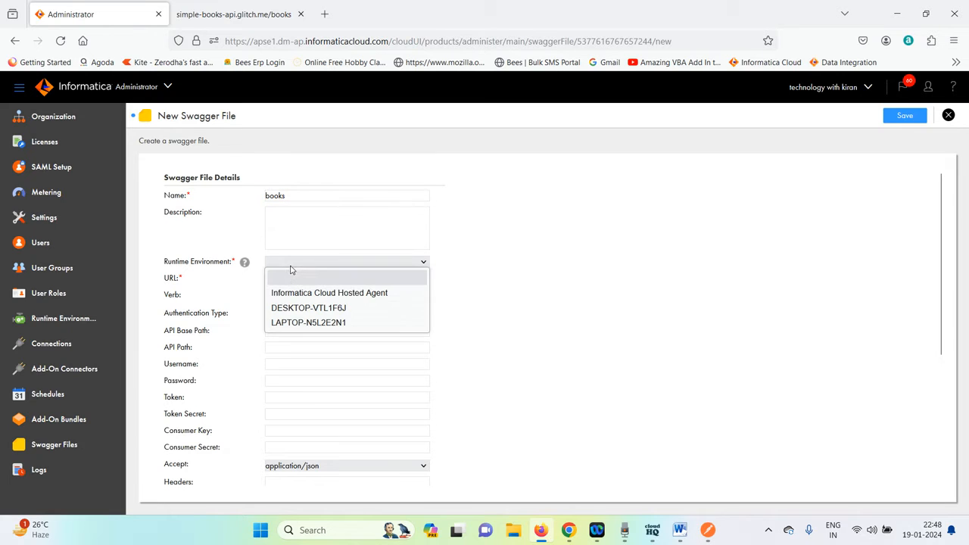
pyautogui.click(296, 323)
pyautogui.click(293, 279)
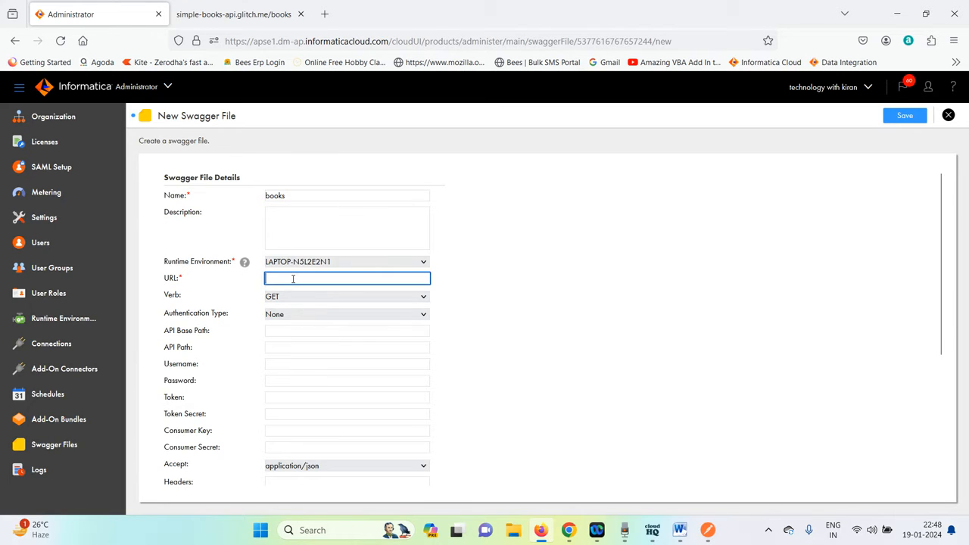
pyautogui.click(293, 279)
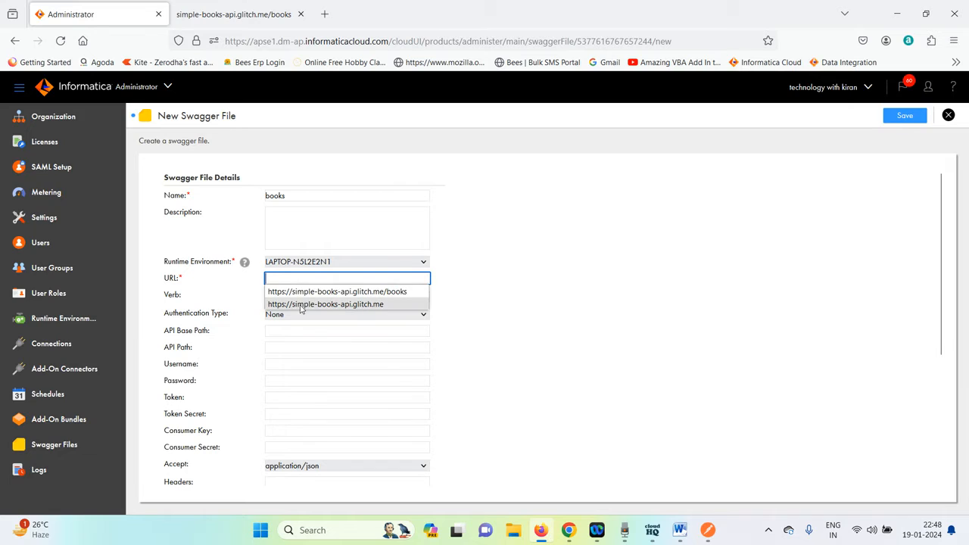
pyautogui.click(361, 304)
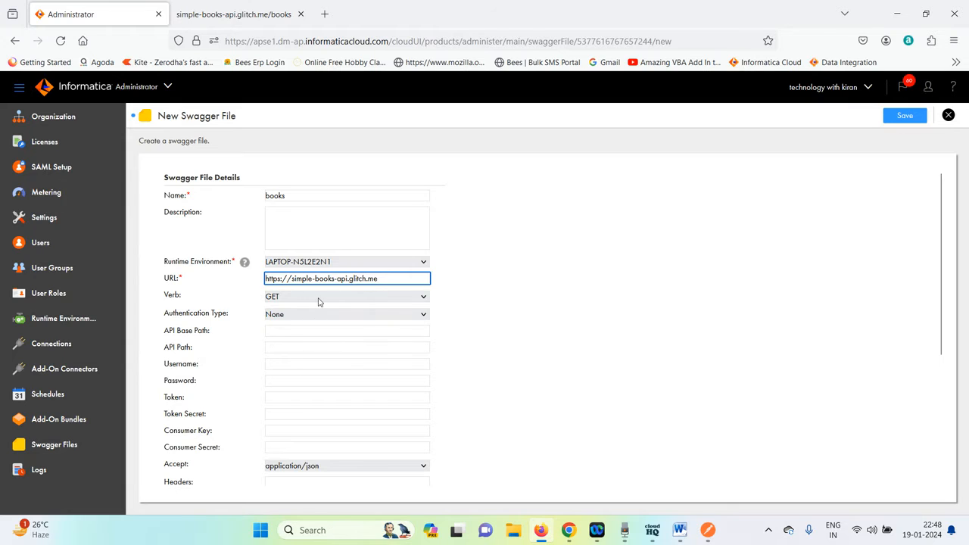
pyautogui.scroll(-2, 324, 333)
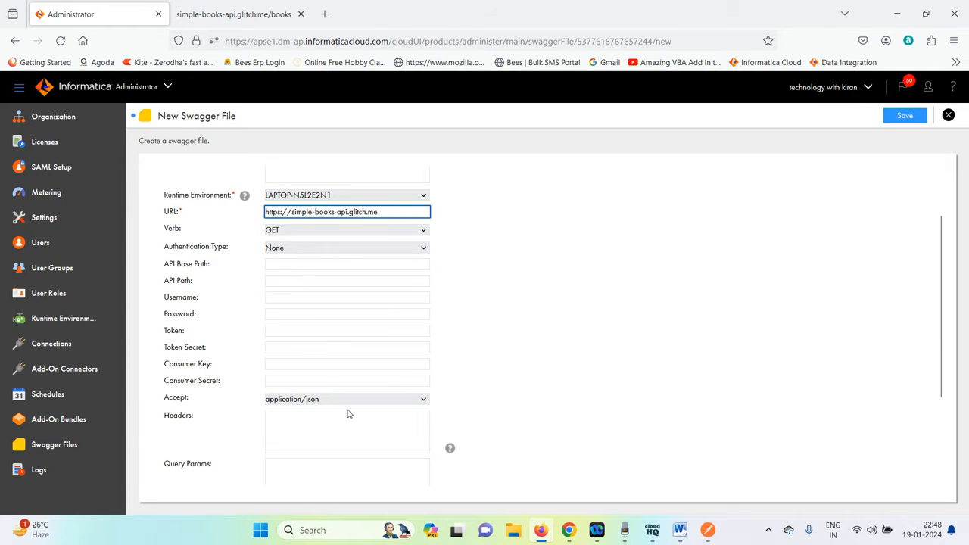
pyautogui.scroll(-2, 349, 411)
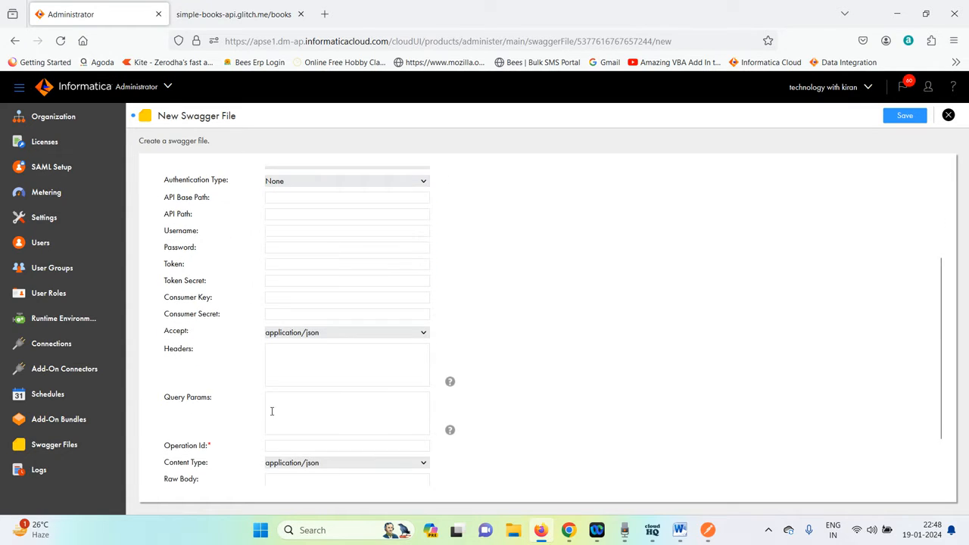
pyautogui.scroll(-2, 253, 391)
pyautogui.click(281, 380)
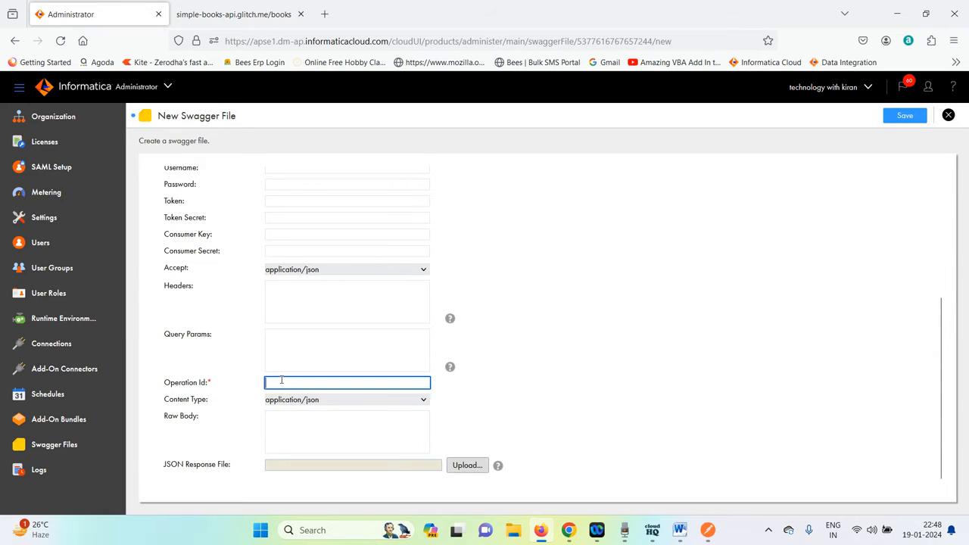
pyautogui.click(276, 395)
pyautogui.scroll(5, 855, 305)
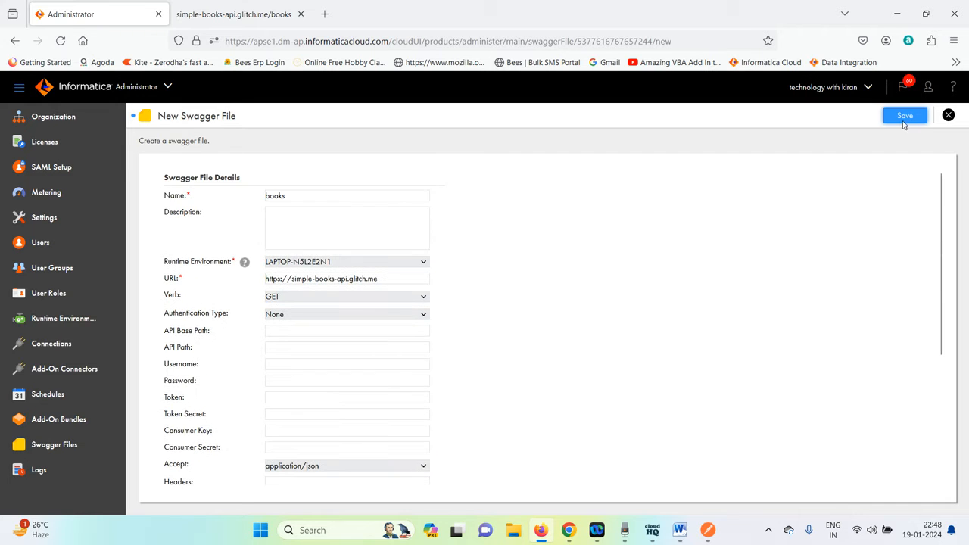
# Close the new Swagger file form, discarding its changes.
pyautogui.click(951, 117)
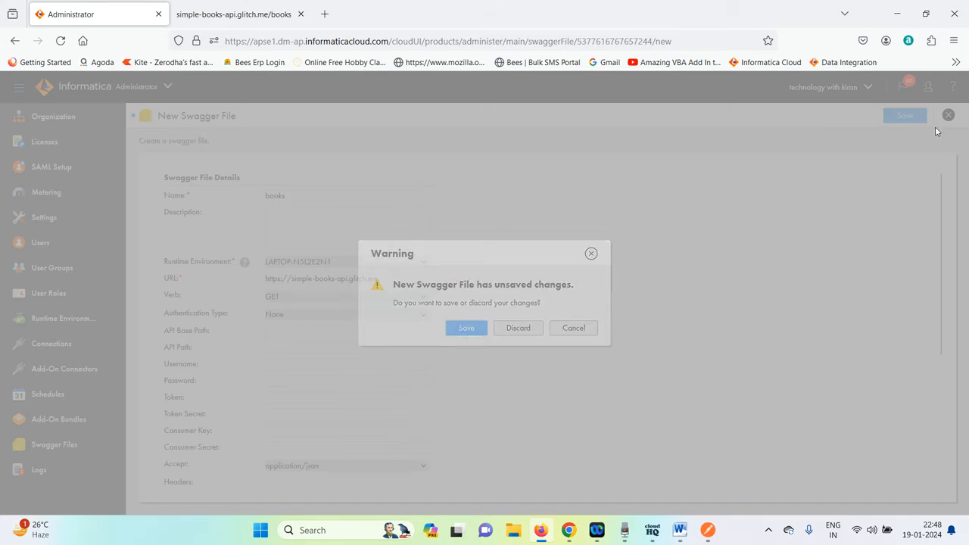
pyautogui.click(519, 328)
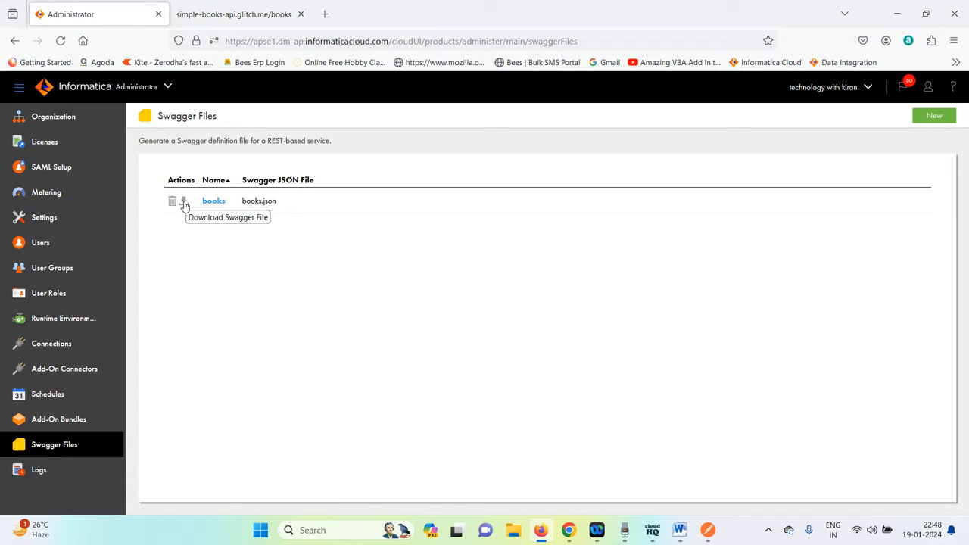
# Download the existing books Swagger file and locate books.json in the C:\IICS\src_files folder.
pyautogui.click(184, 203)
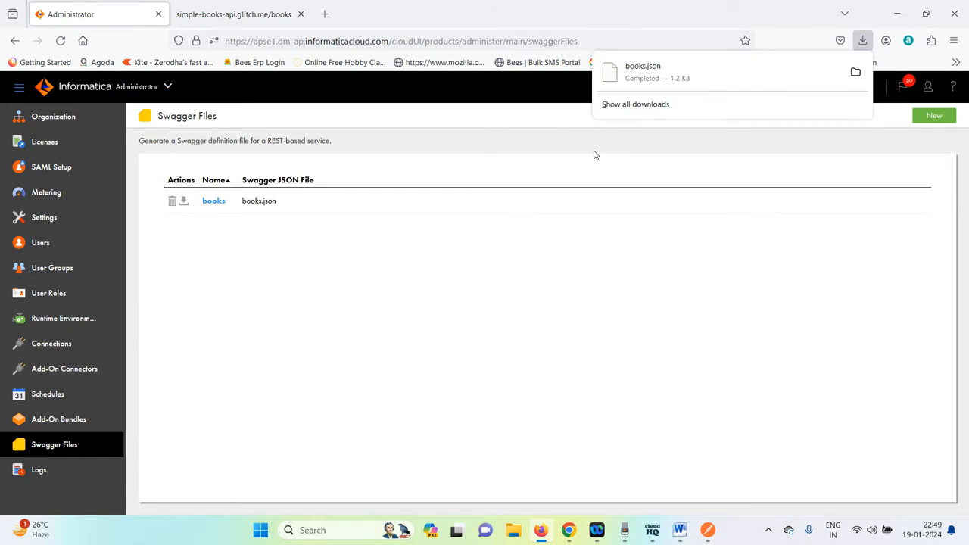
pyautogui.click(514, 531)
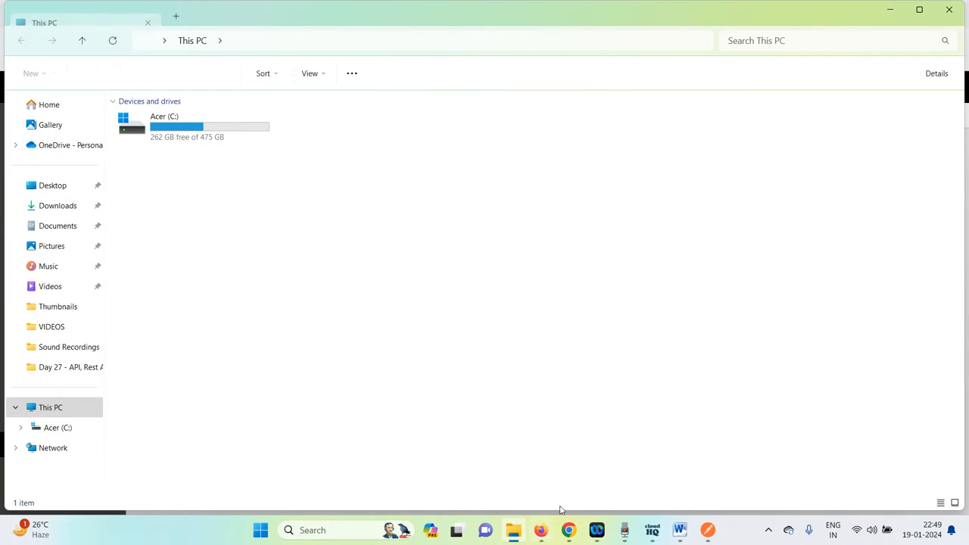
pyautogui.doubleClick(199, 129)
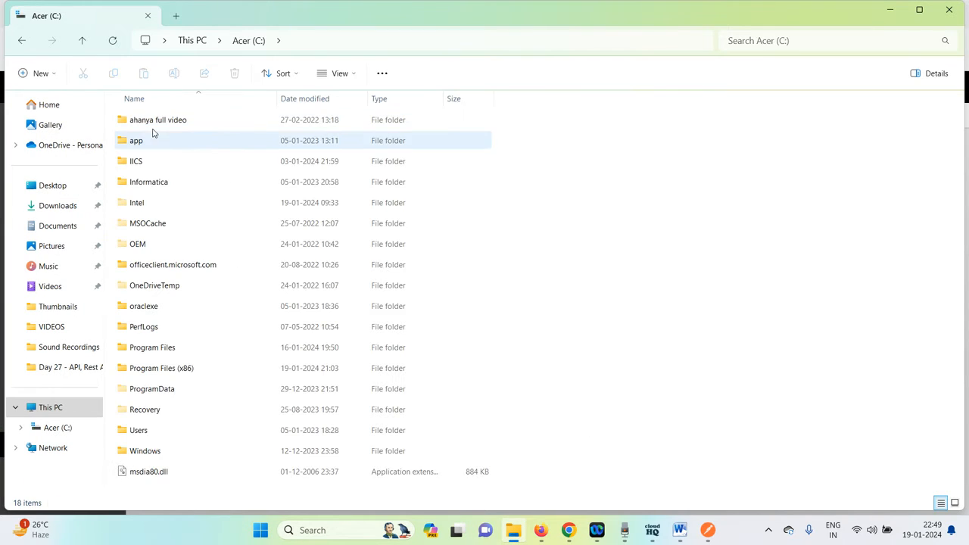
pyautogui.doubleClick(147, 161)
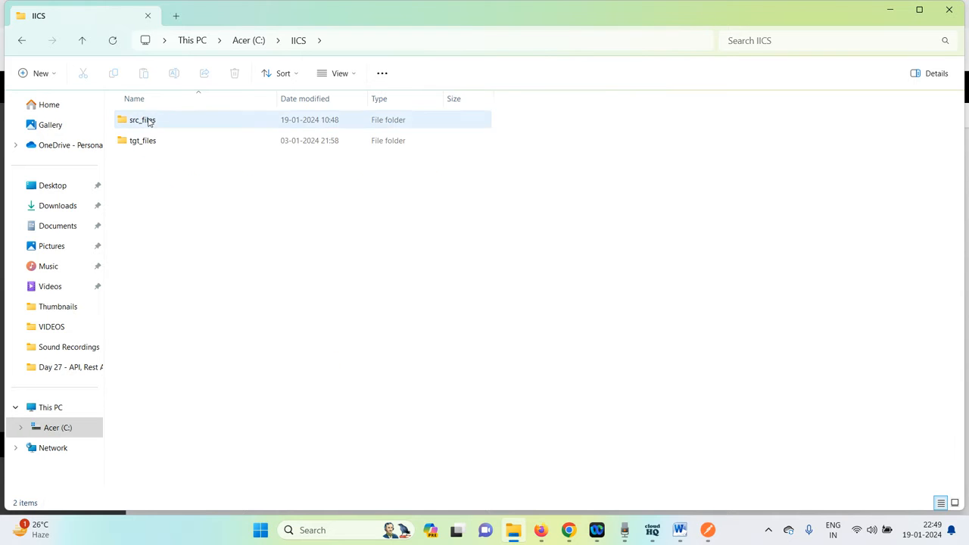
pyautogui.doubleClick(149, 122)
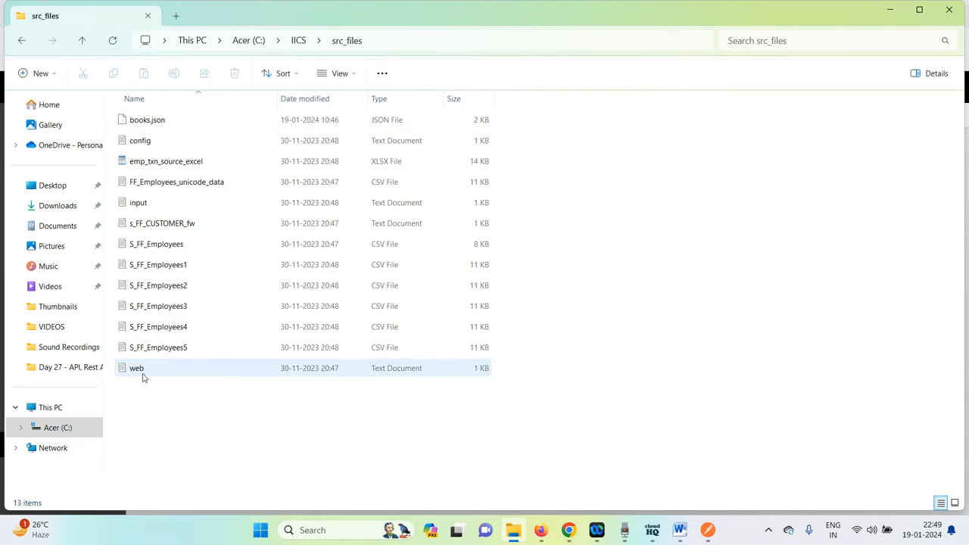
pyautogui.click(153, 124)
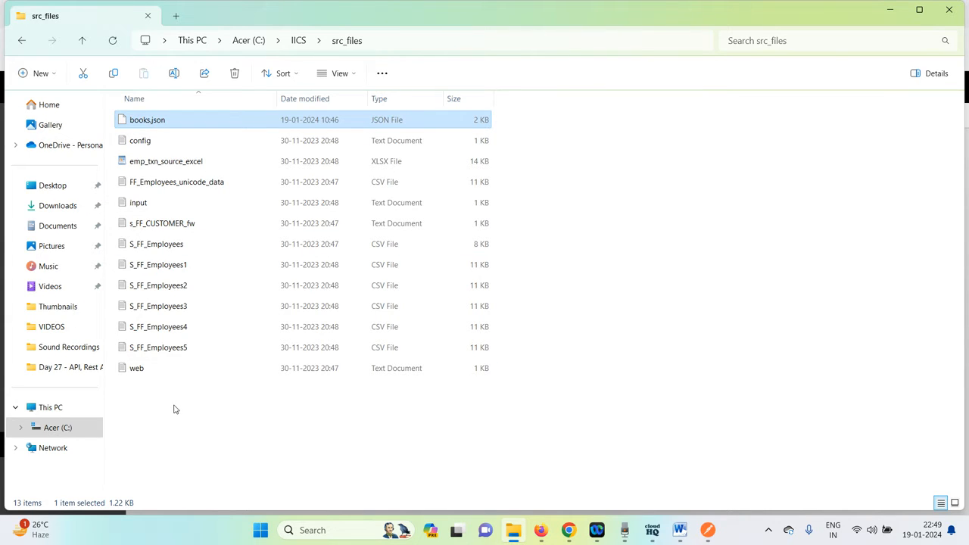
# Open the web text file from src_files in Notepad to view its contents.
pyautogui.click(143, 370)
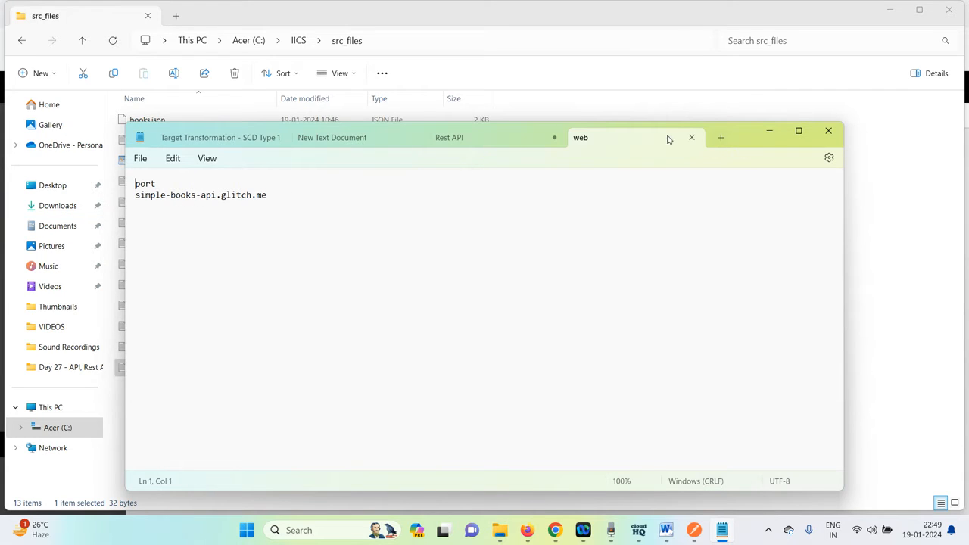
pyautogui.click(691, 138)
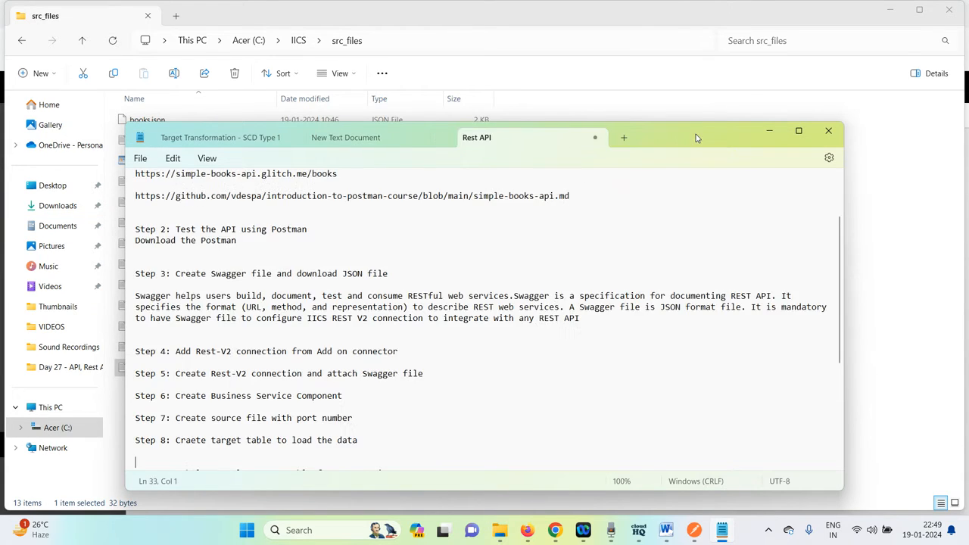
pyautogui.click(829, 132)
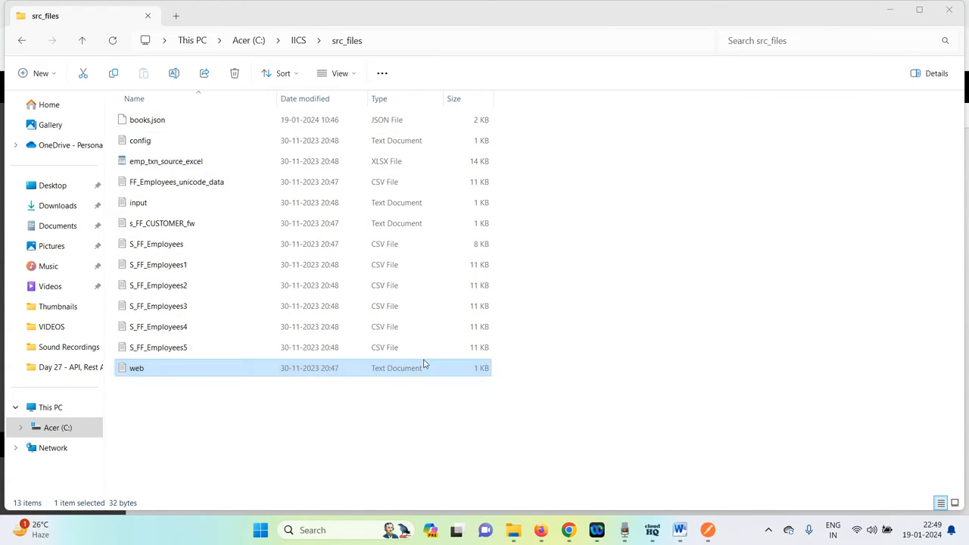
pyautogui.click(148, 371)
pyautogui.doubleClick(148, 372)
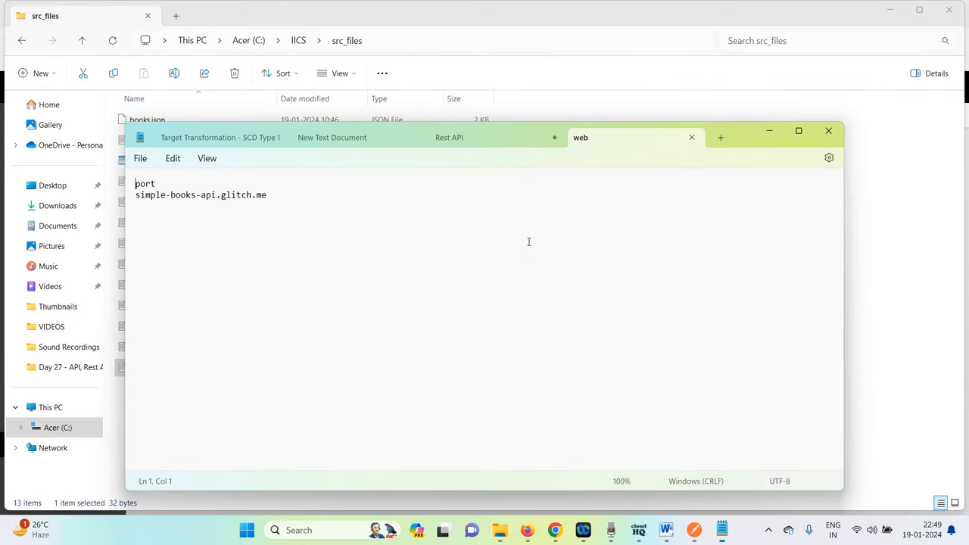
# Read the Rest API notes in Notepad, close it, and select books.json in the folder.
pyautogui.click(484, 137)
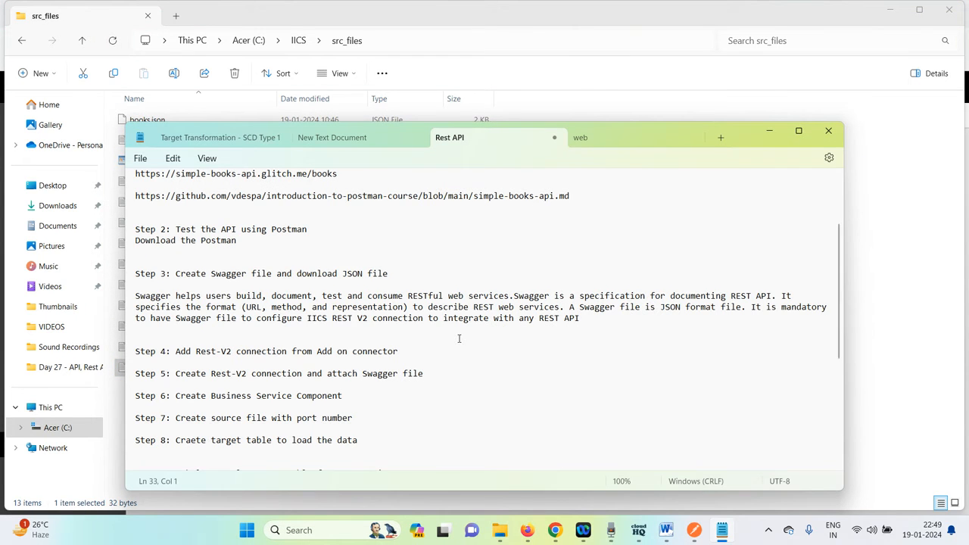
pyautogui.scroll(-3, 459, 339)
pyautogui.scroll(-3, 459, 339)
pyautogui.scroll(6, 459, 337)
pyautogui.click(928, 252)
pyautogui.click(162, 376)
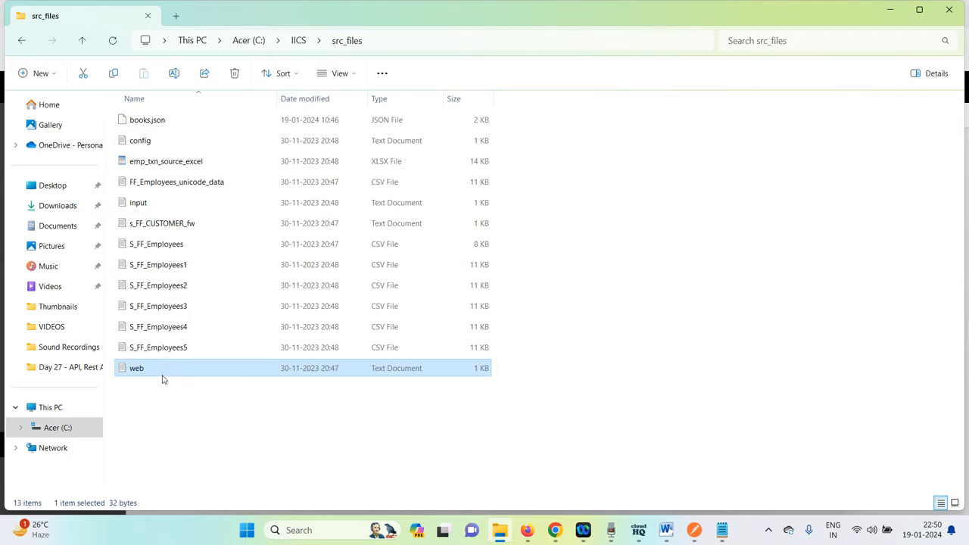
pyautogui.click(157, 124)
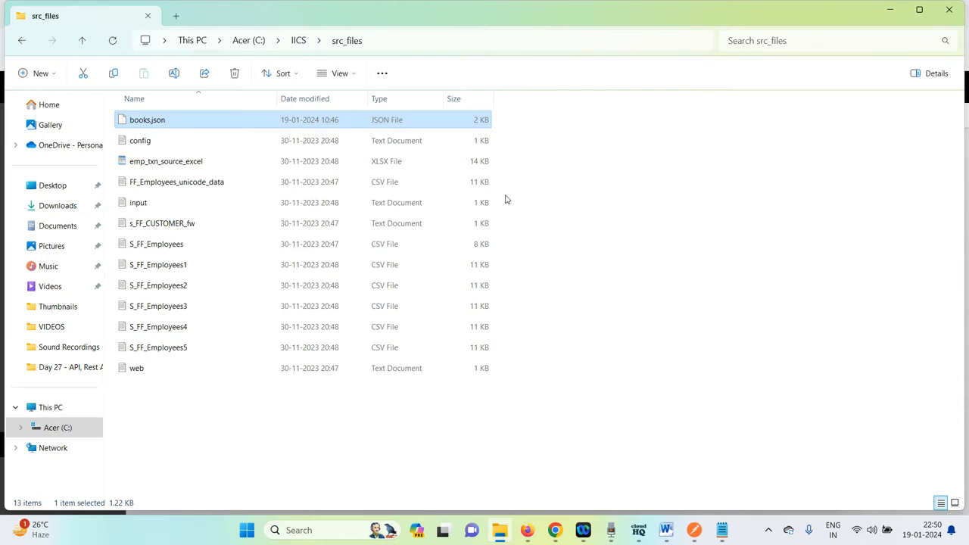
# Open the Rest v2 connection for editing and review its type, authentication type and Swagger file path settings.
pyautogui.click(527, 530)
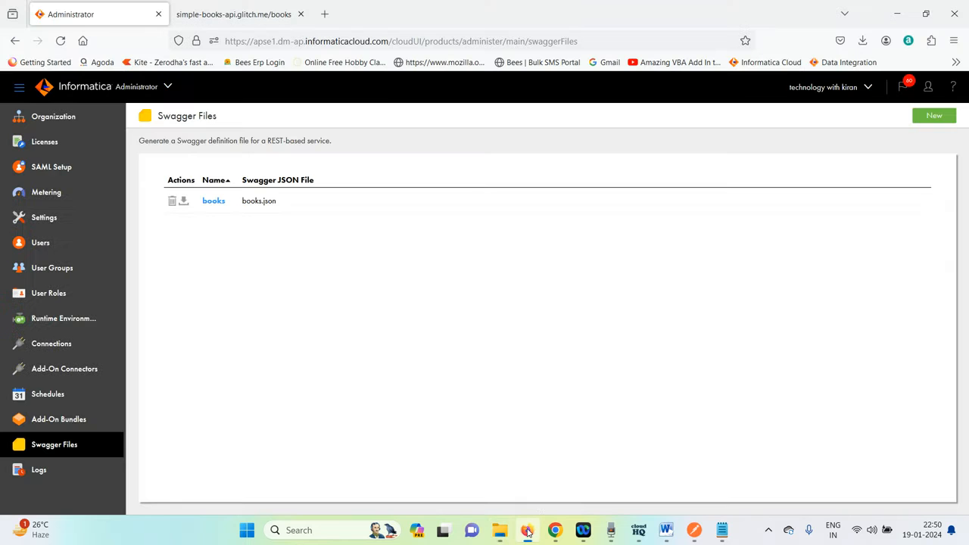
pyautogui.click(64, 345)
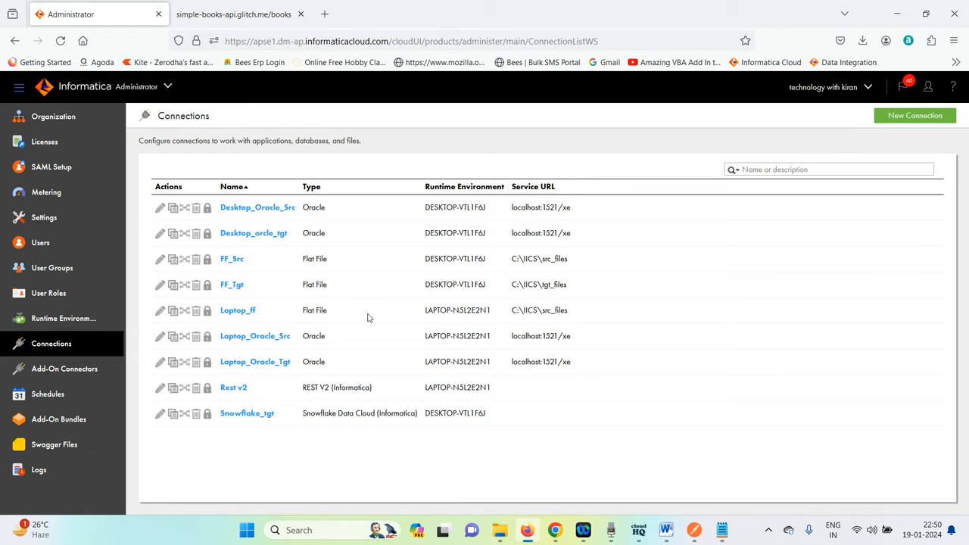
pyautogui.click(234, 393)
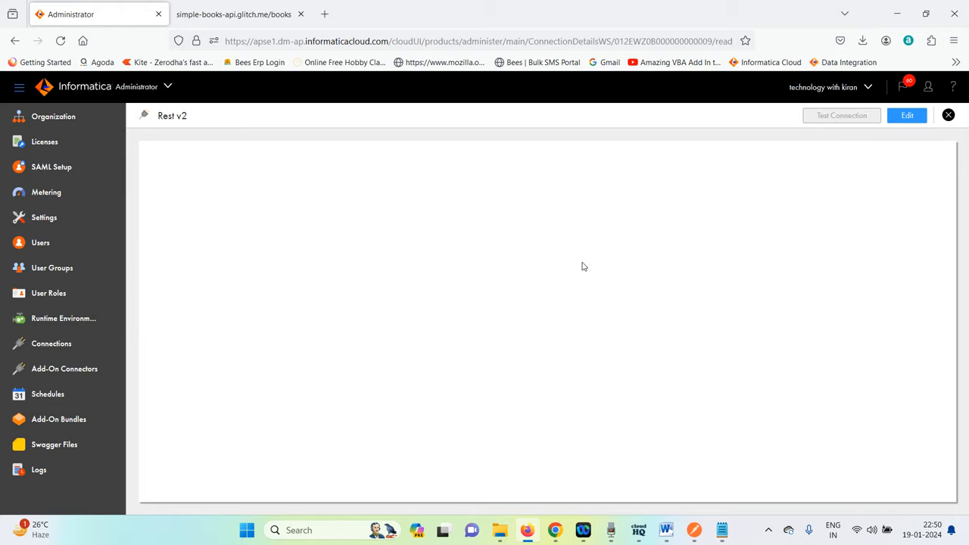
pyautogui.click(905, 115)
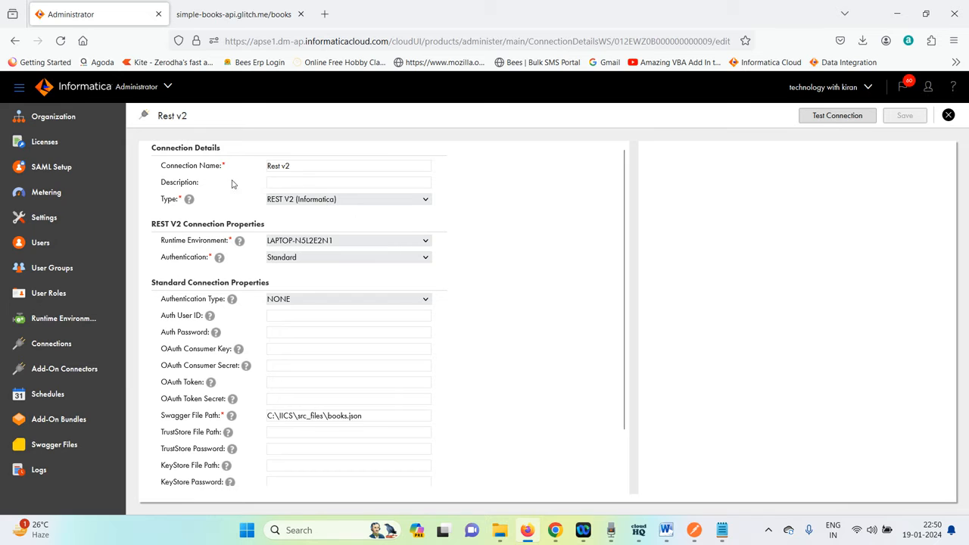
pyautogui.click(314, 173)
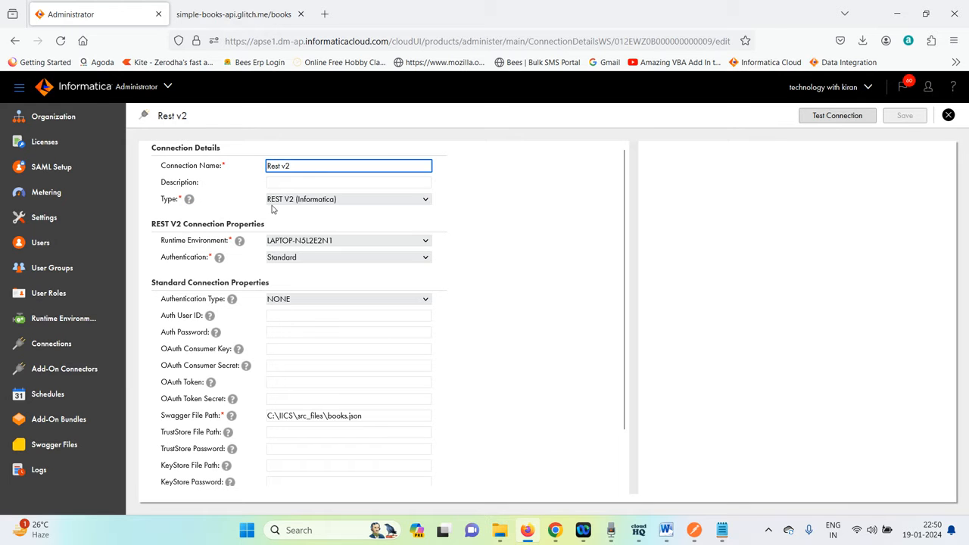
pyautogui.click(352, 203)
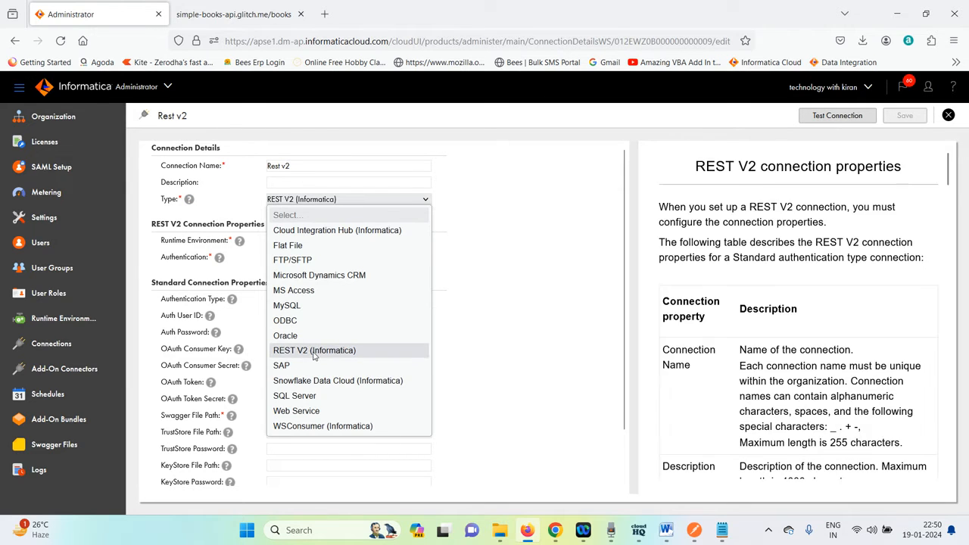
pyautogui.click(564, 209)
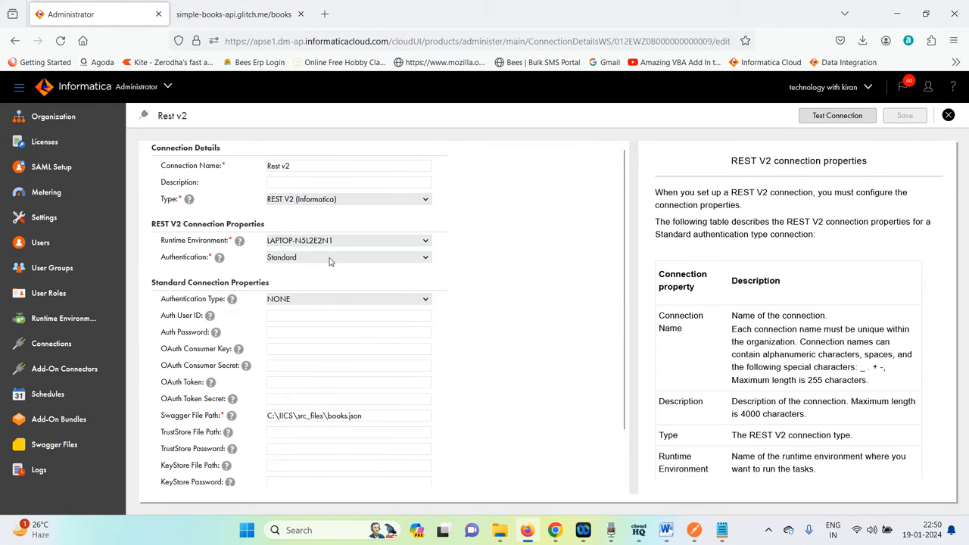
pyautogui.scroll(-2, 510, 273)
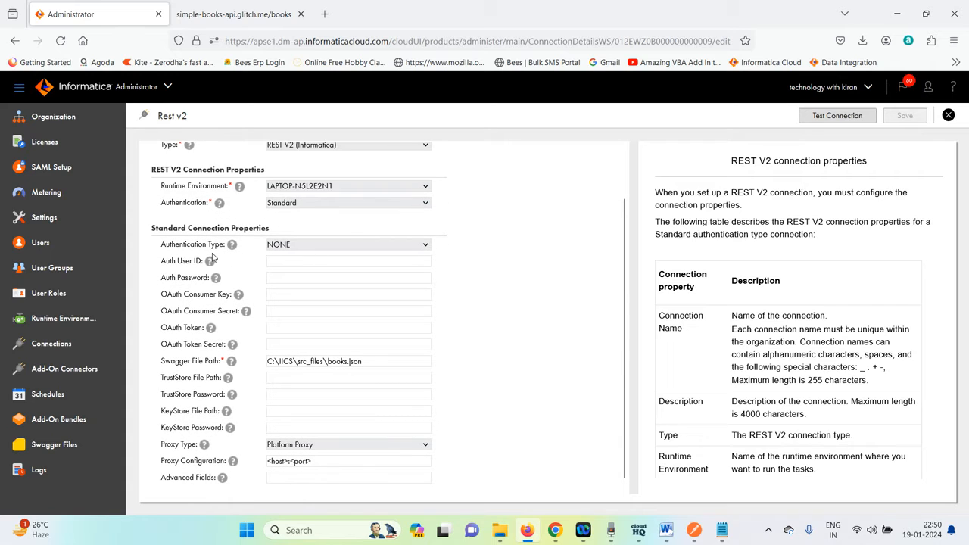
pyautogui.click(330, 247)
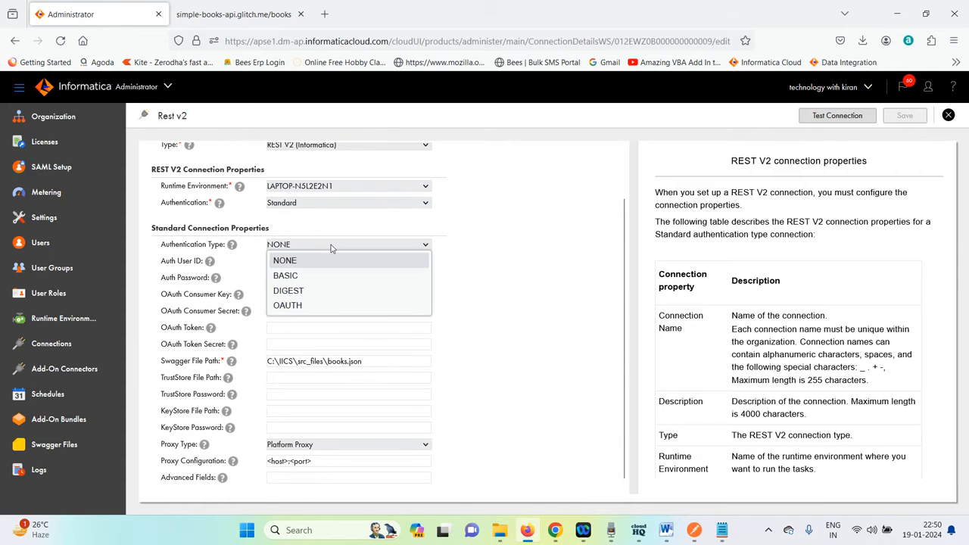
pyautogui.click(452, 254)
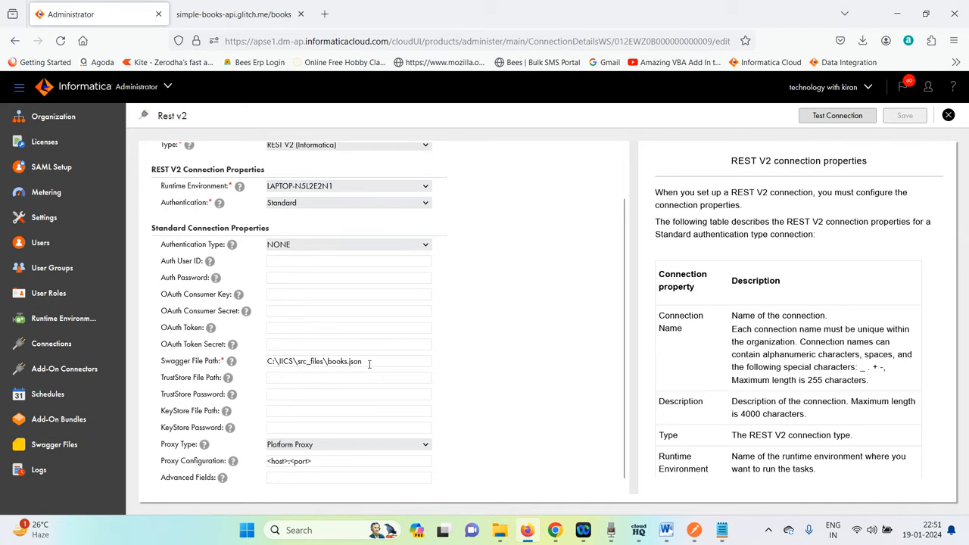
pyautogui.moveTo(368, 363); pyautogui.dragTo(360, 365)
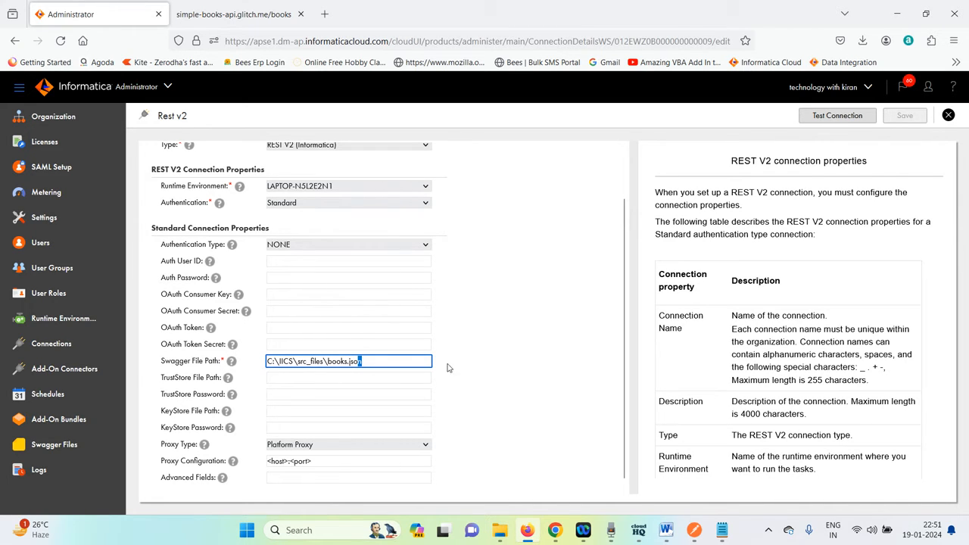
pyautogui.click(517, 361)
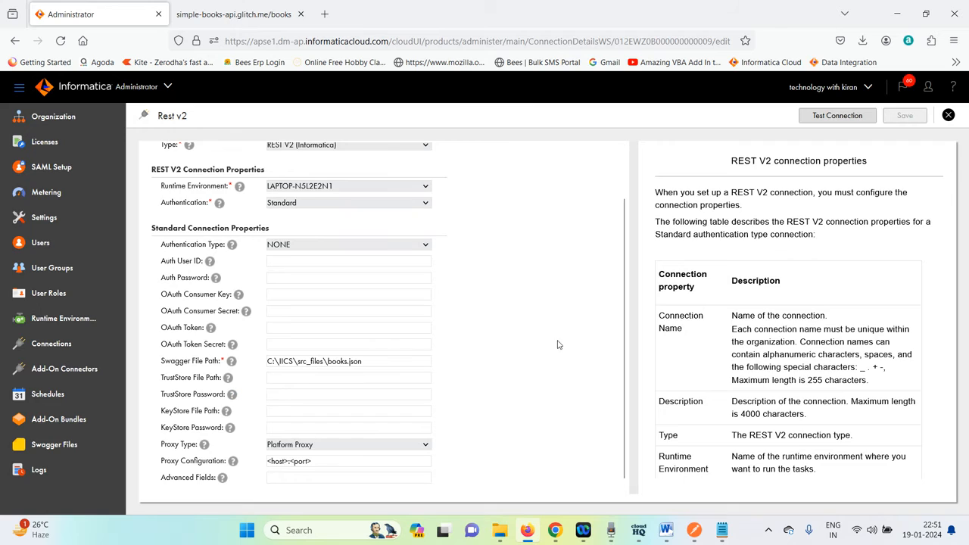
# Test the Rest v2 connection and close its page.
pyautogui.click(817, 122)
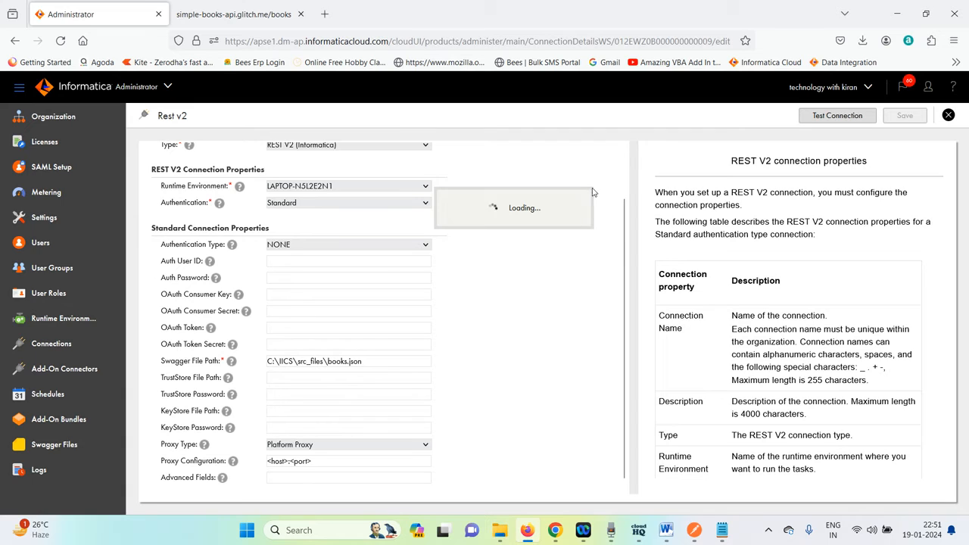
pyautogui.scroll(2, 596, 179)
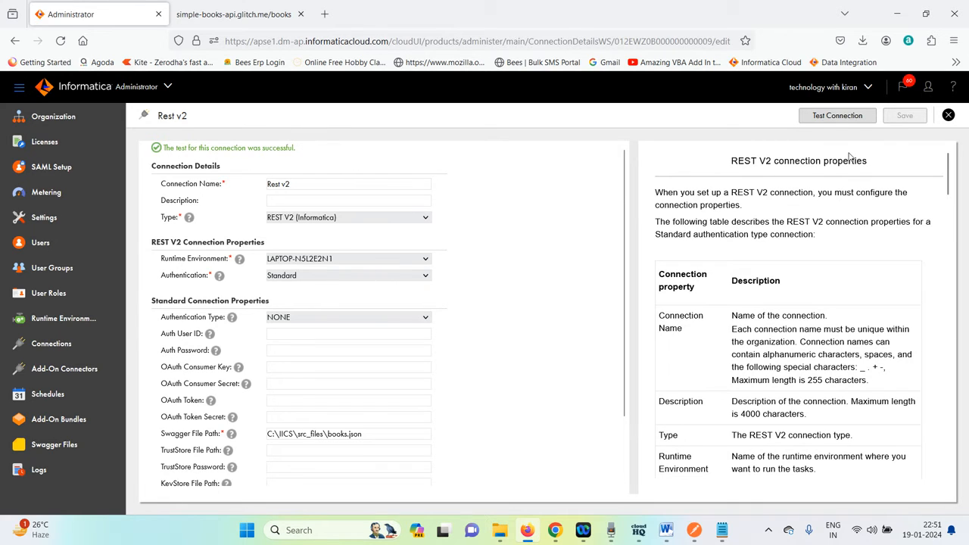
pyautogui.click(949, 117)
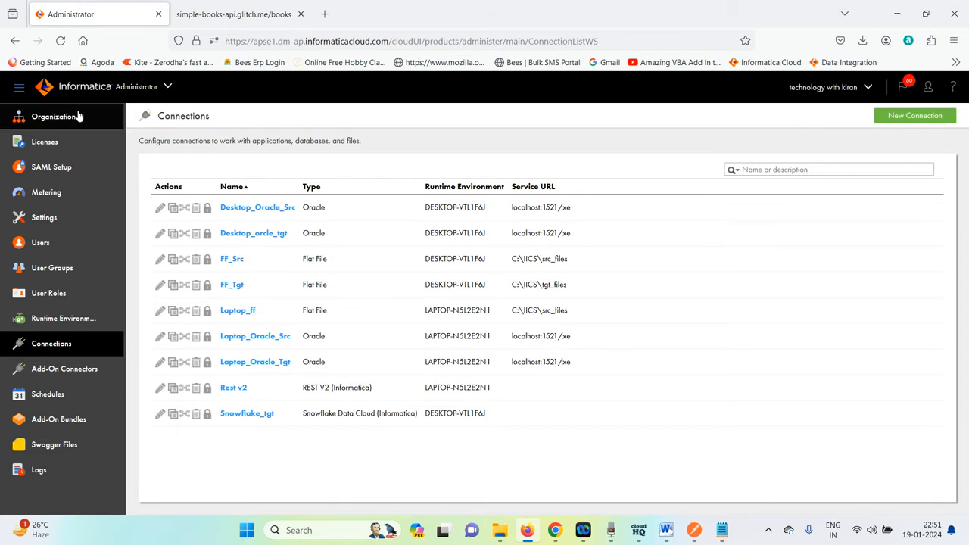
# Switch to Data Integration and create a new Business Services component asset.
pyautogui.click(143, 92)
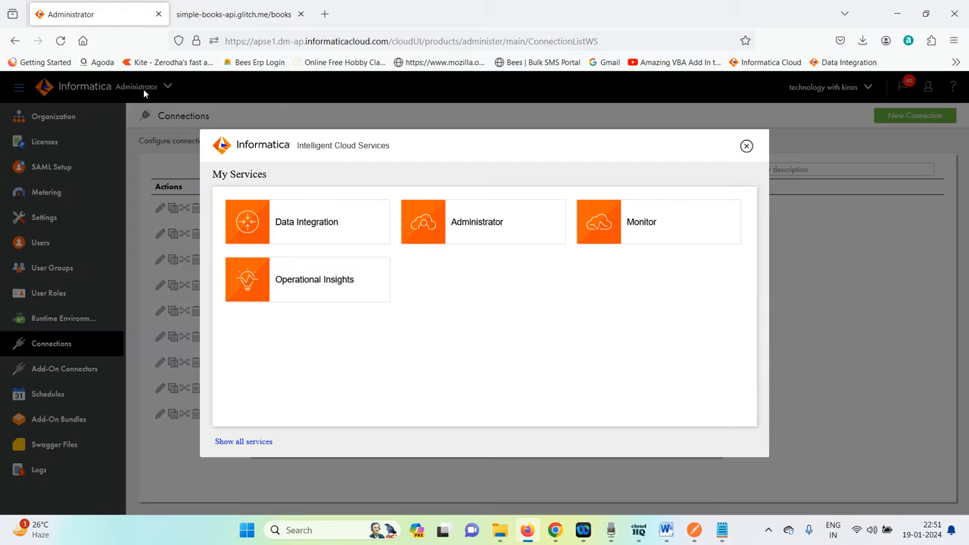
pyautogui.click(330, 220)
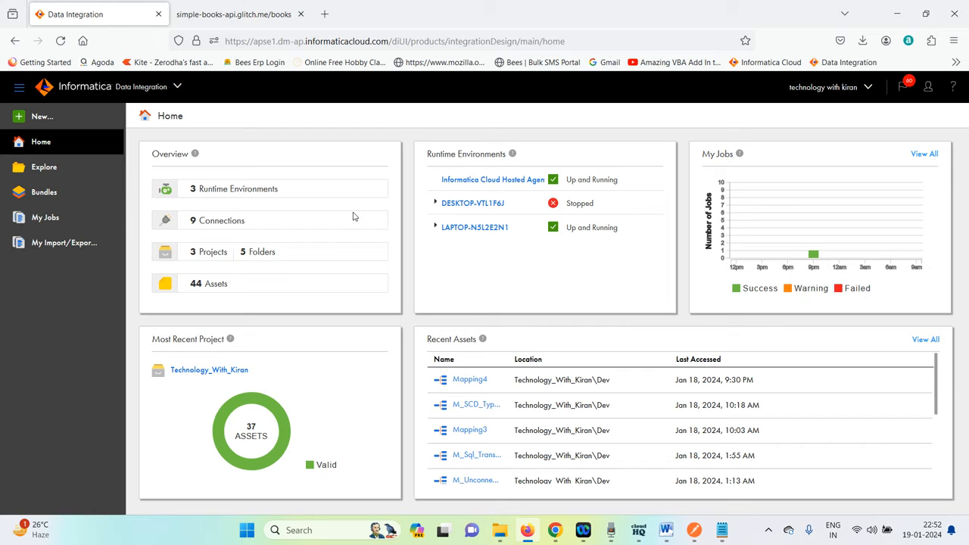
pyautogui.click(35, 117)
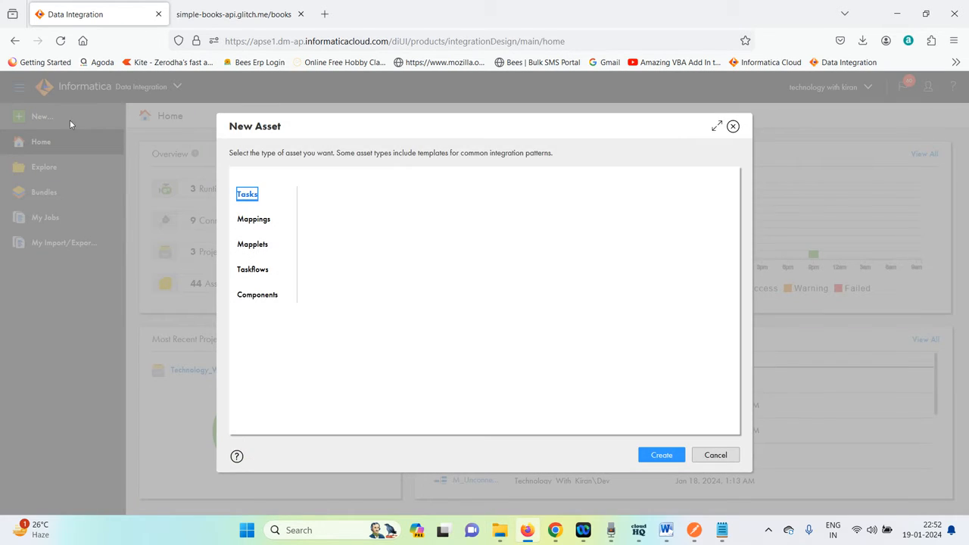
pyautogui.click(256, 296)
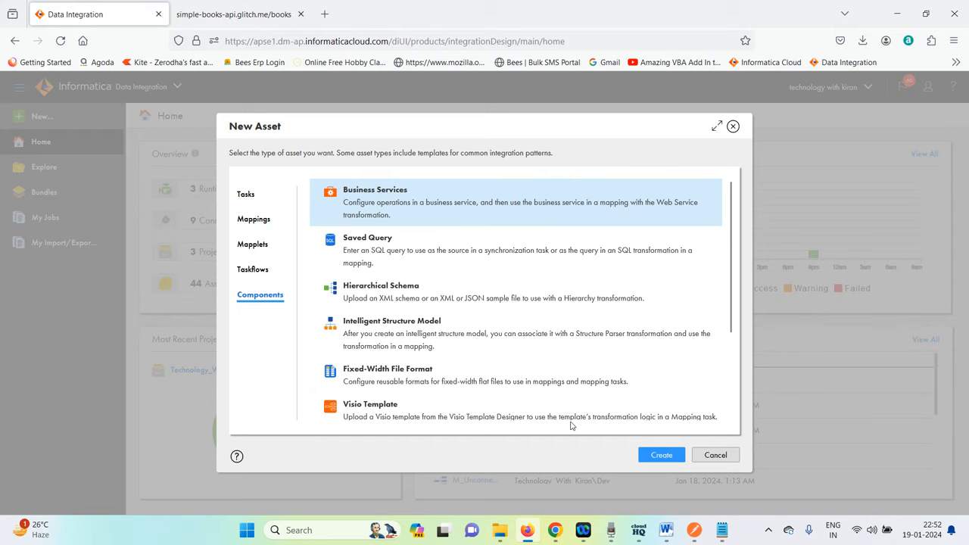
pyautogui.click(670, 458)
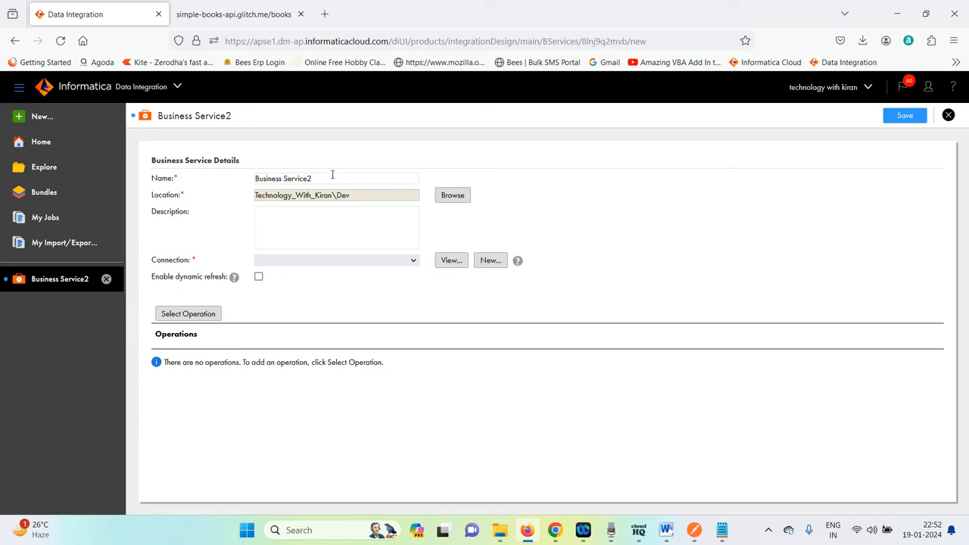
# Name the business service BS for Books and set its connection to Rest v2.
pyautogui.moveTo(331, 179); pyautogui.dragTo(153, 180)
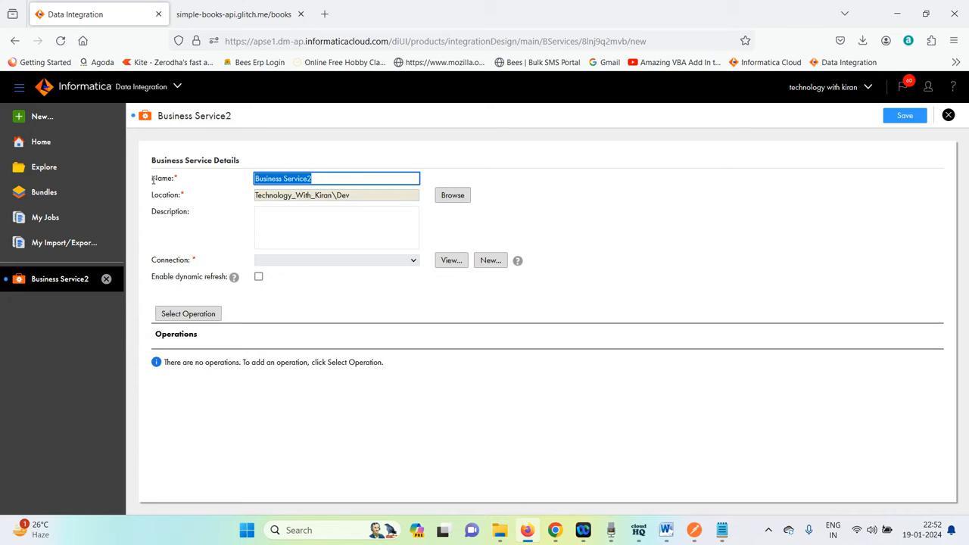
pyautogui.write('BS for Books')
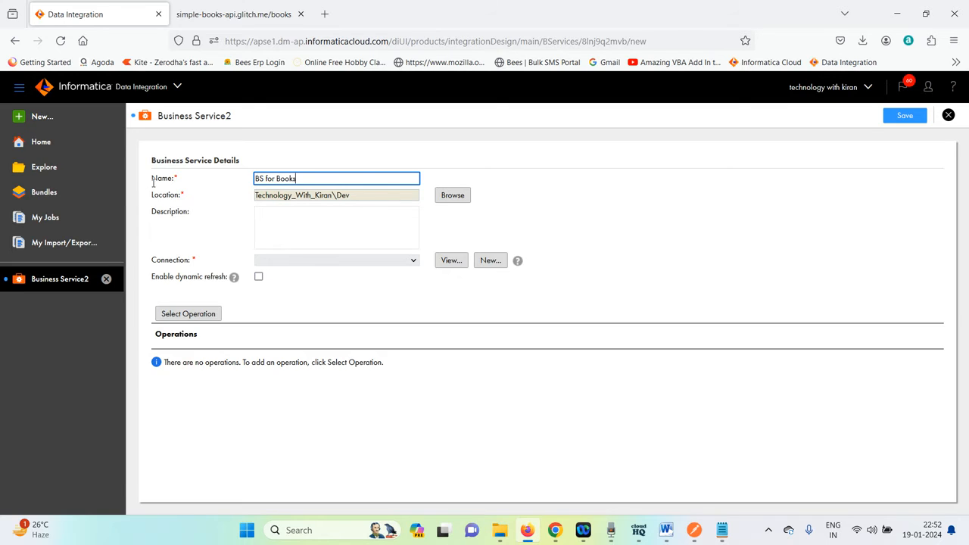
pyautogui.click(410, 265)
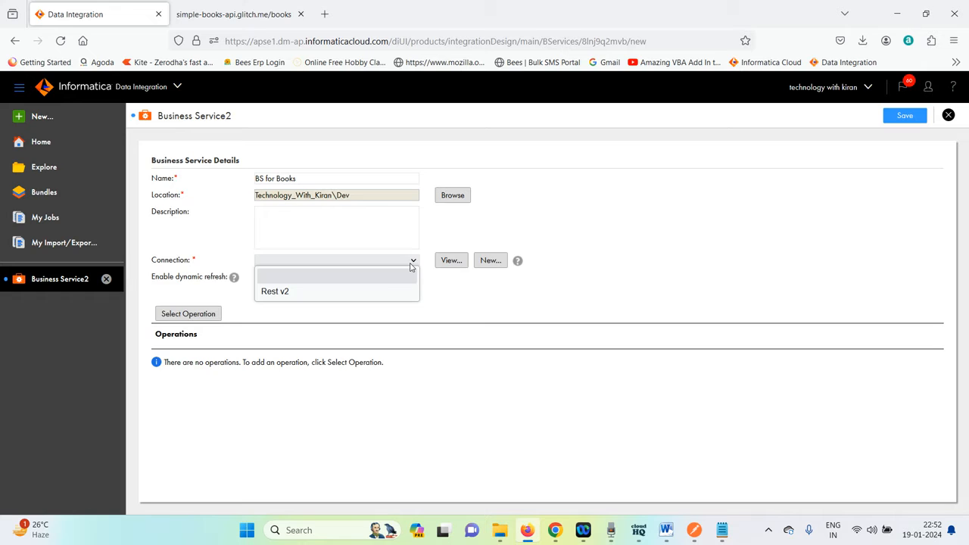
pyautogui.click(352, 291)
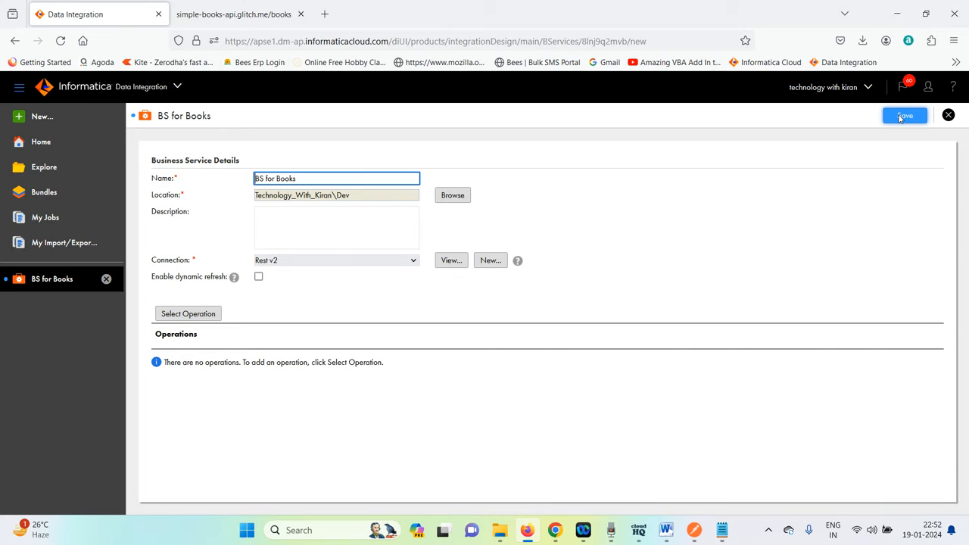
# Add the books source operation to the business service and save it.
pyautogui.click(188, 315)
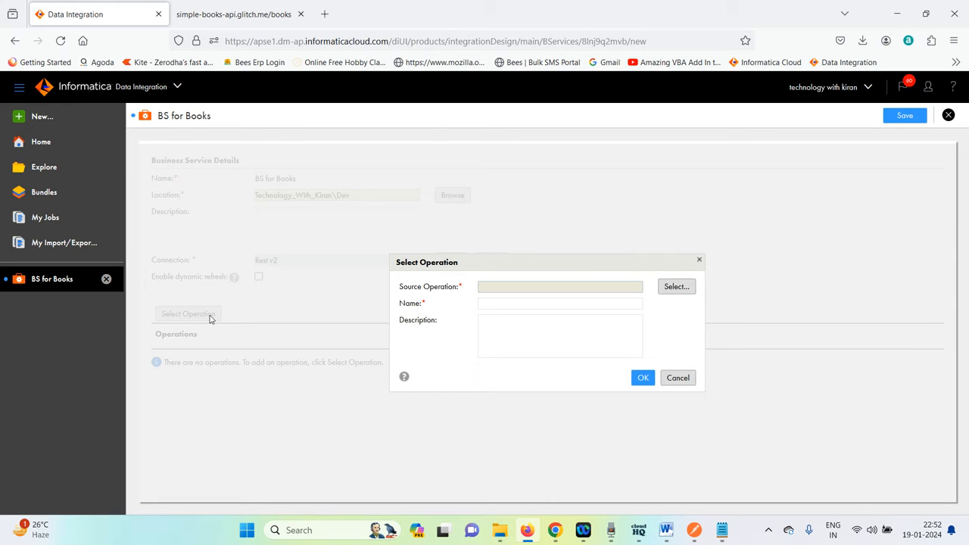
pyautogui.click(670, 288)
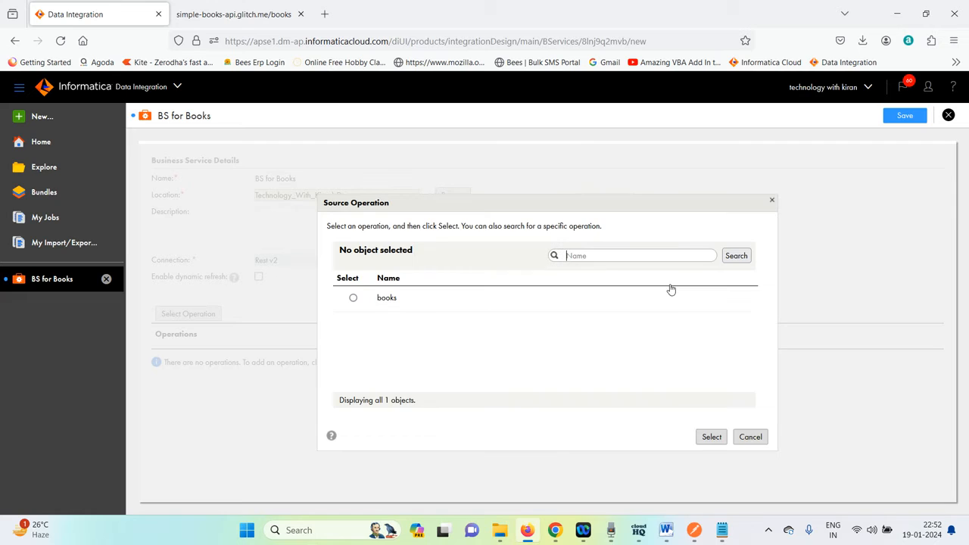
pyautogui.click(353, 298)
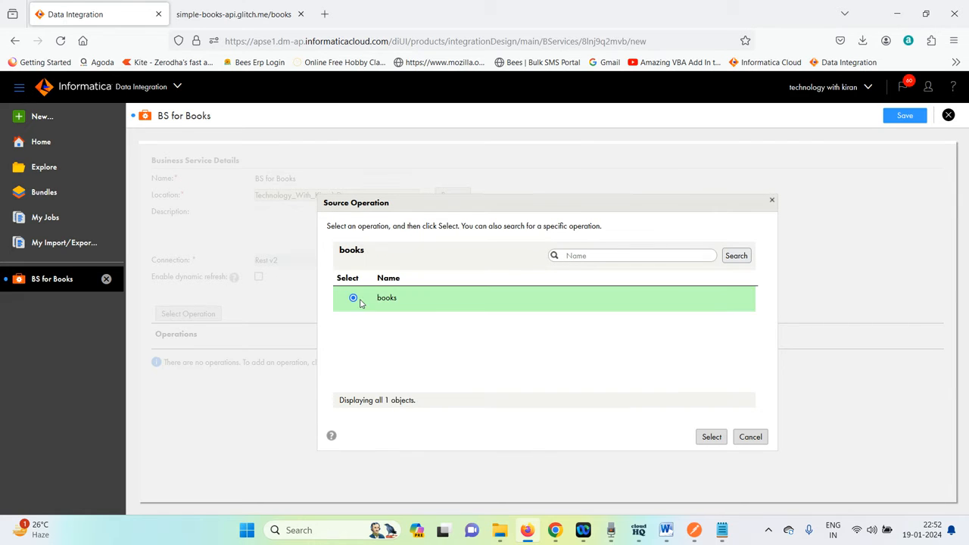
pyautogui.click(711, 439)
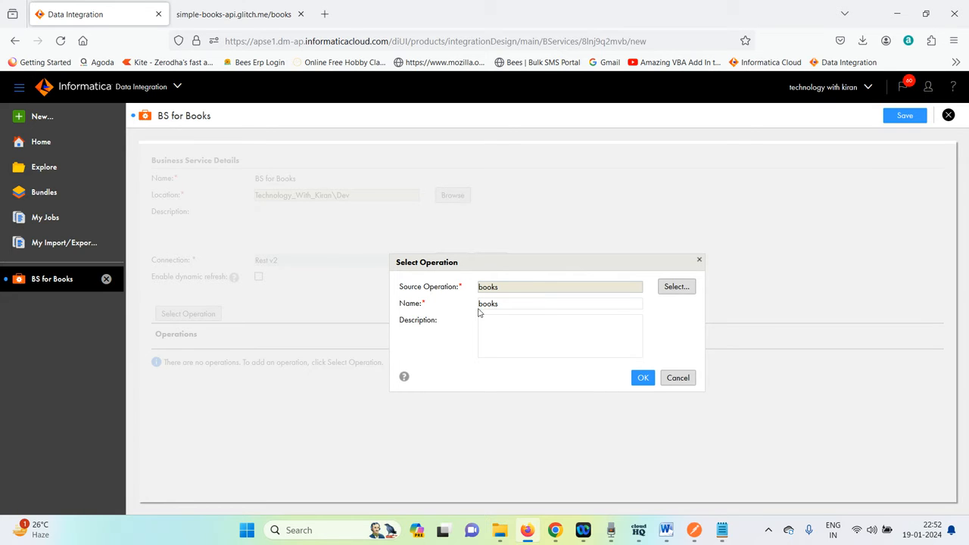
pyautogui.click(643, 380)
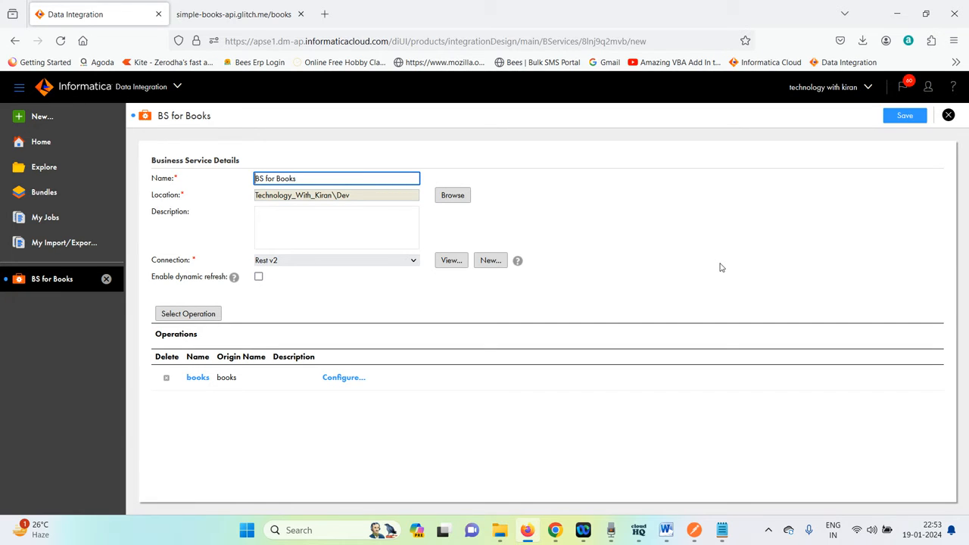
pyautogui.click(897, 117)
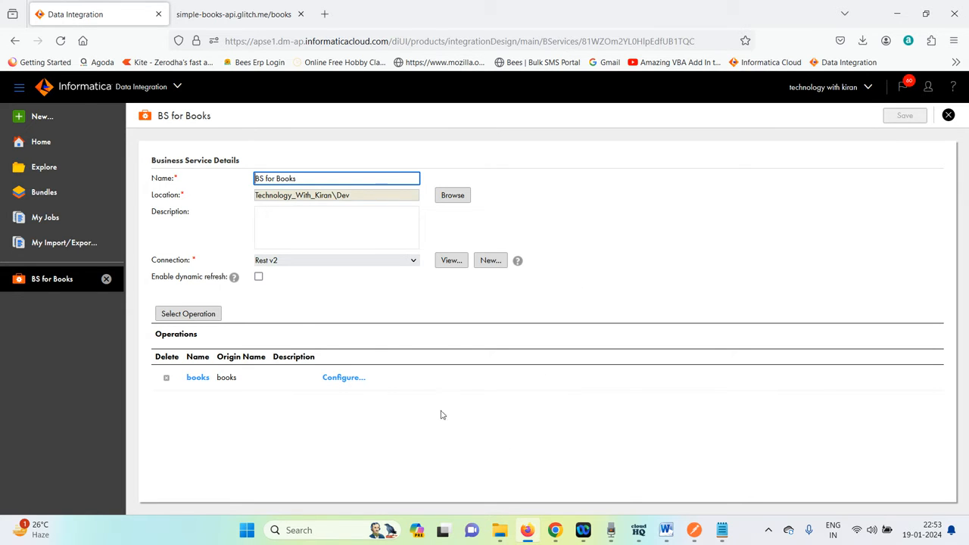
# Review the remaining steps in the Rest API notes and launch SQL Developer from the desktop.
pyautogui.click(719, 528)
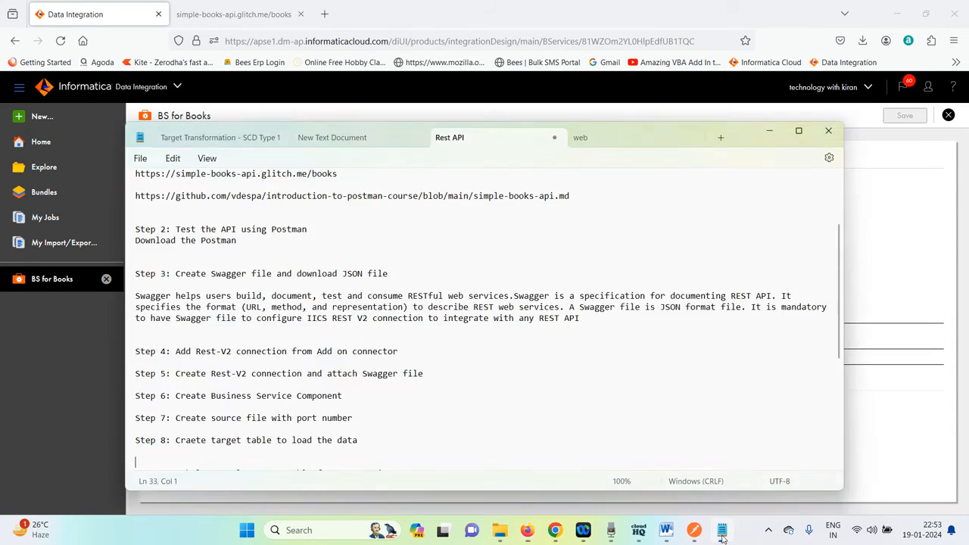
pyautogui.scroll(-5, 324, 387)
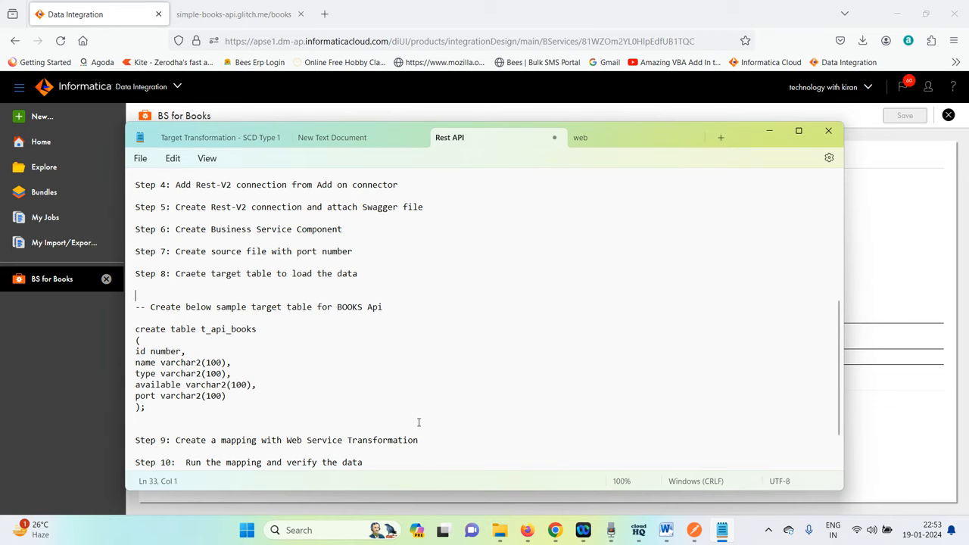
pyautogui.press('super+d')
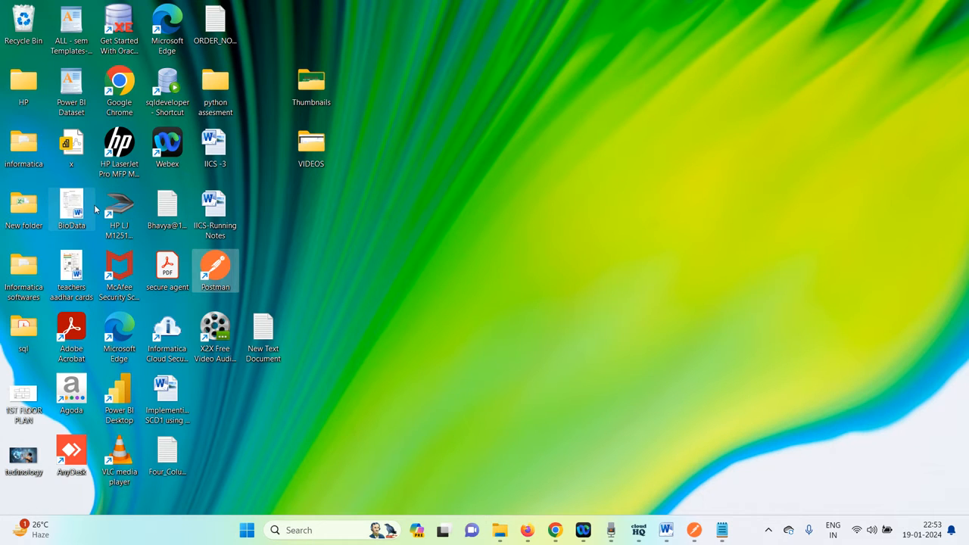
pyautogui.click(164, 92)
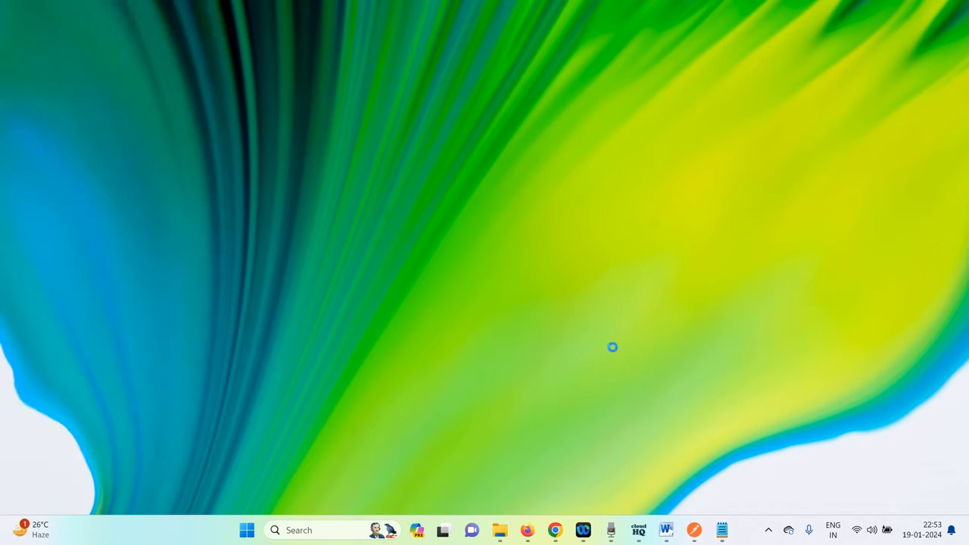
pyautogui.click(513, 531)
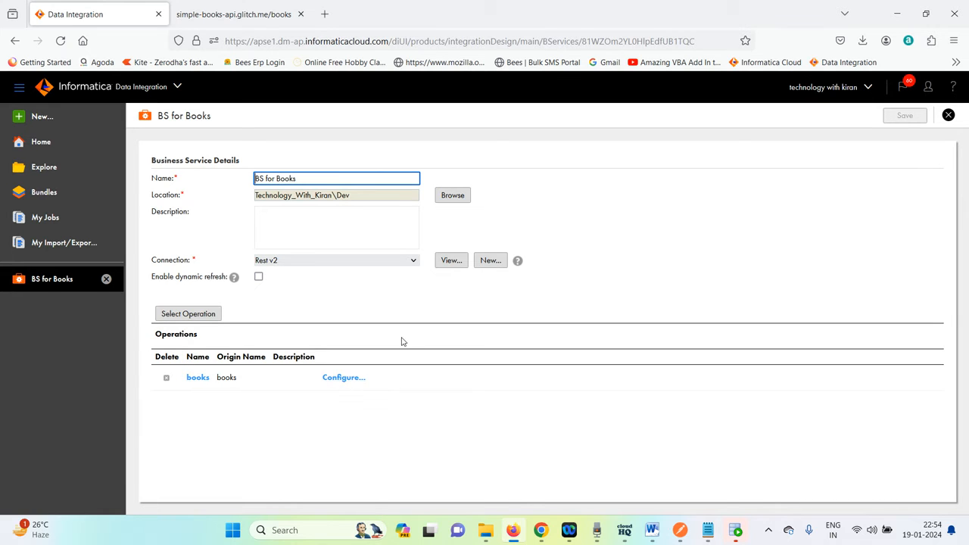
# Create a new mapping asset and name it M_Webservice_Books.
pyautogui.click(41, 117)
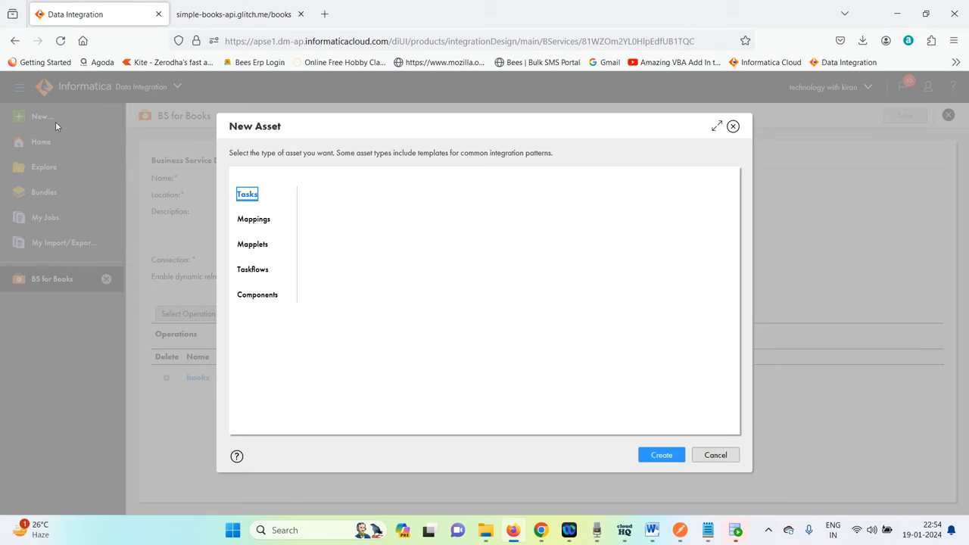
pyautogui.click(259, 219)
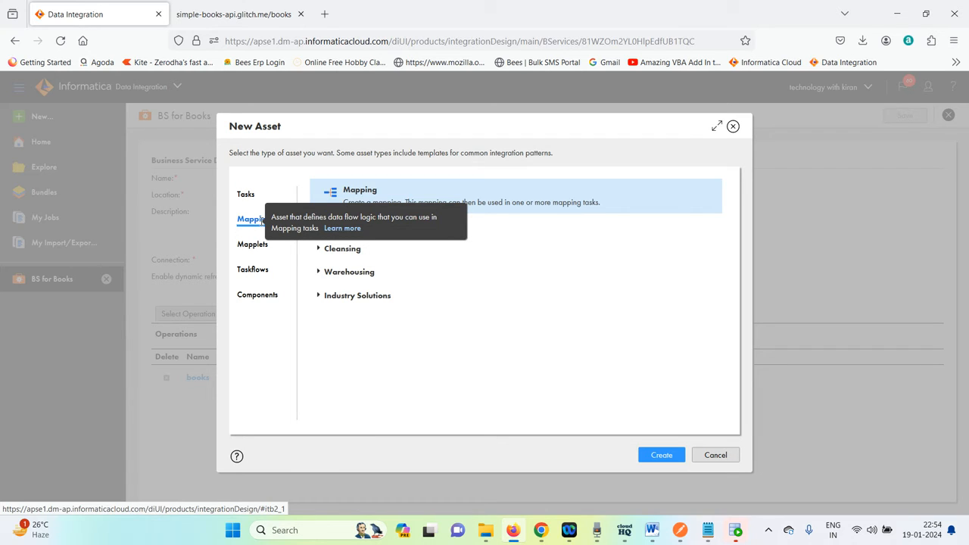
pyautogui.click(655, 459)
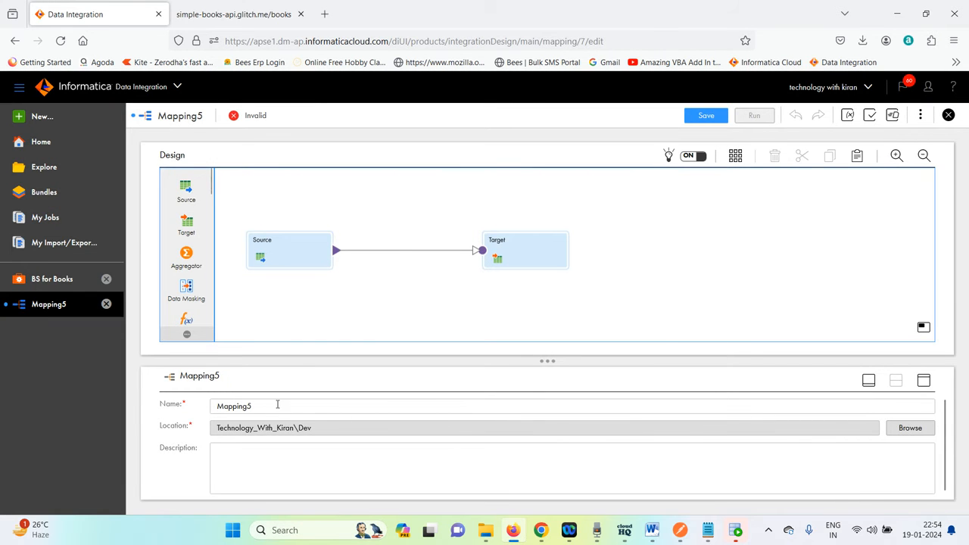
pyautogui.click(279, 405)
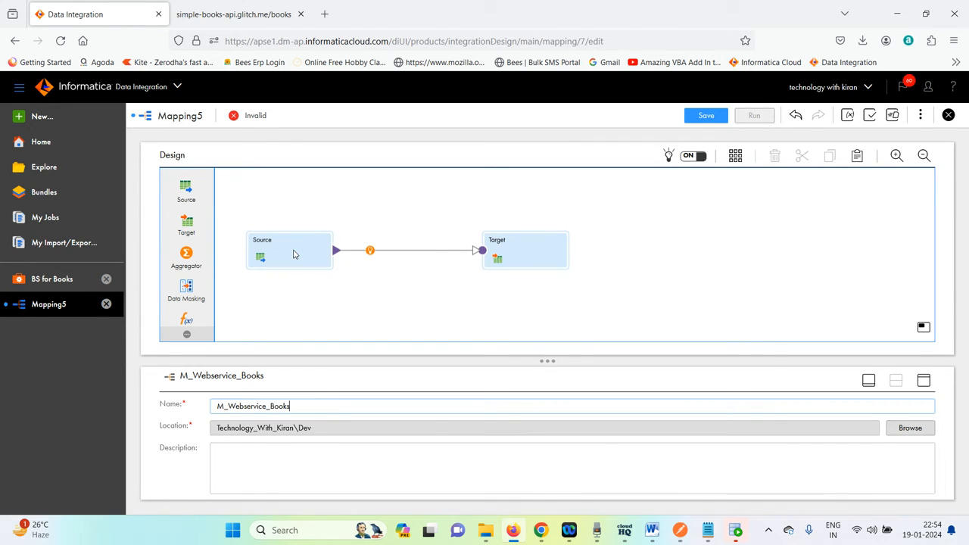
# Configure the Source to use the Laptop_ff (Flat File) connection with web.txt as its single object.
pyautogui.click(271, 255)
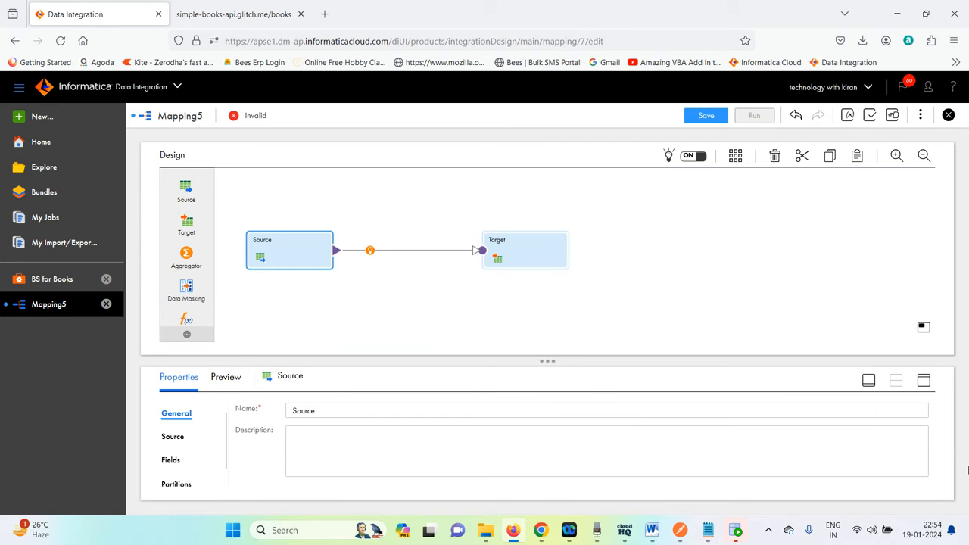
pyautogui.click(924, 381)
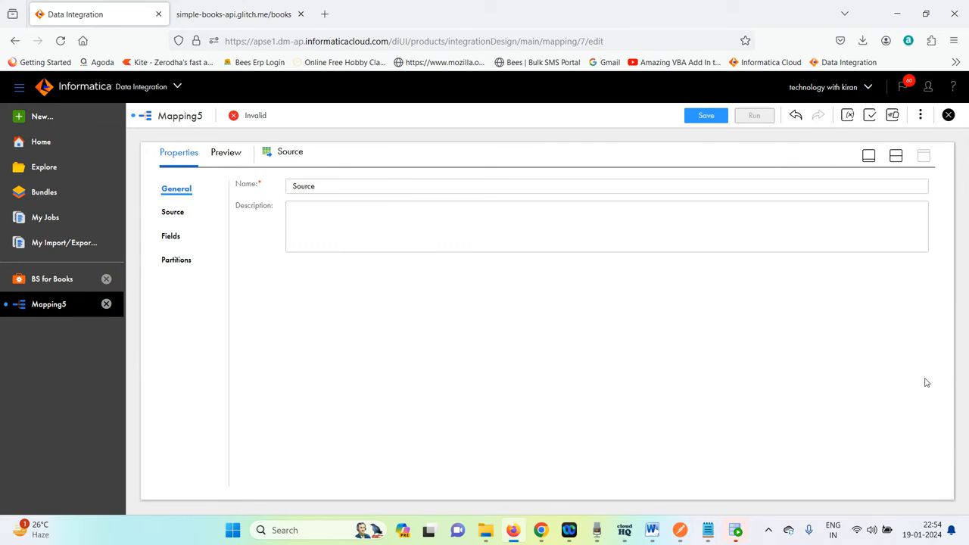
pyautogui.click(174, 213)
pyautogui.click(426, 219)
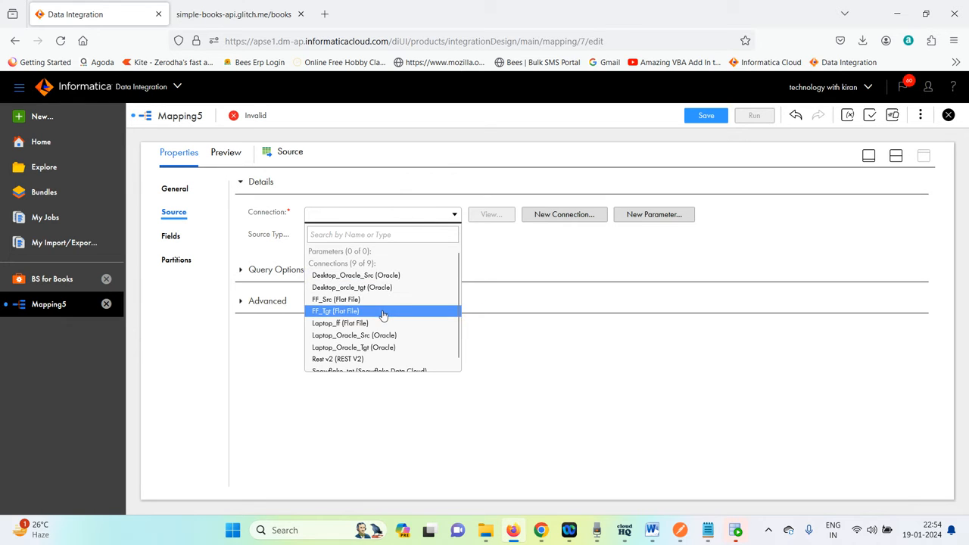
pyautogui.scroll(-1, 384, 317)
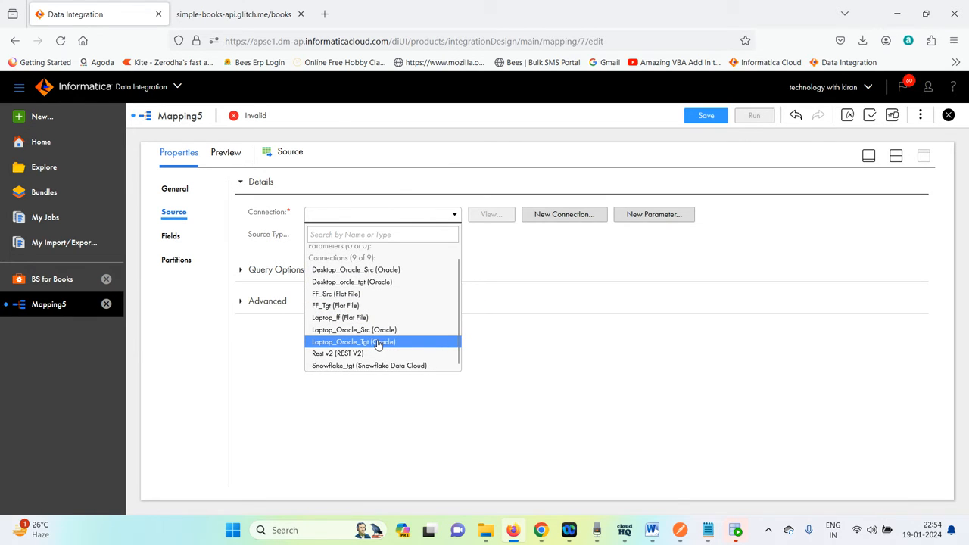
pyautogui.click(380, 319)
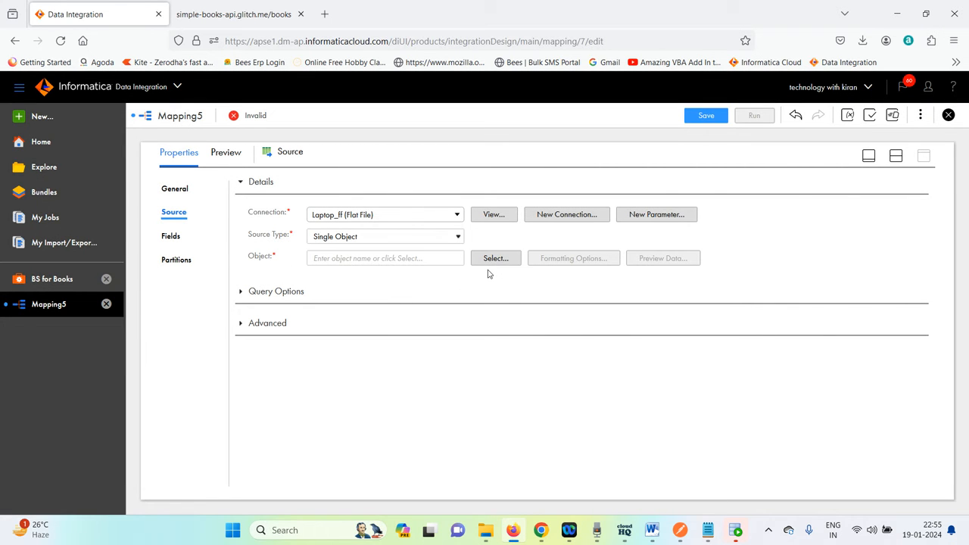
pyautogui.click(493, 258)
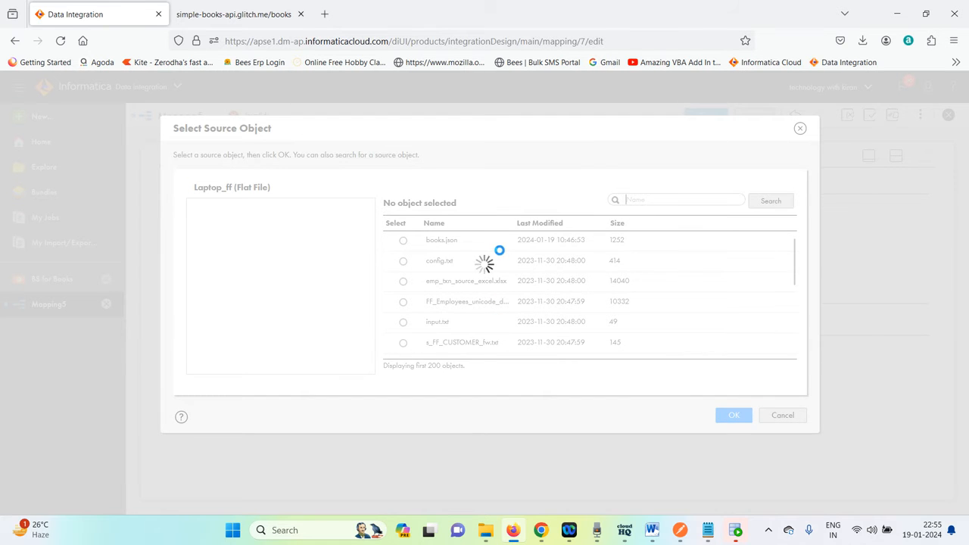
pyautogui.scroll(-10, 498, 257)
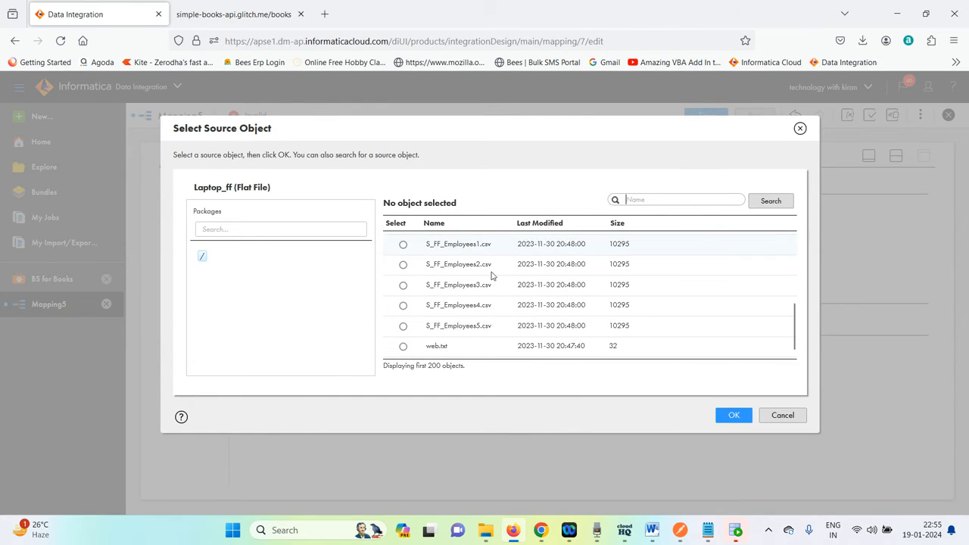
pyautogui.click(403, 346)
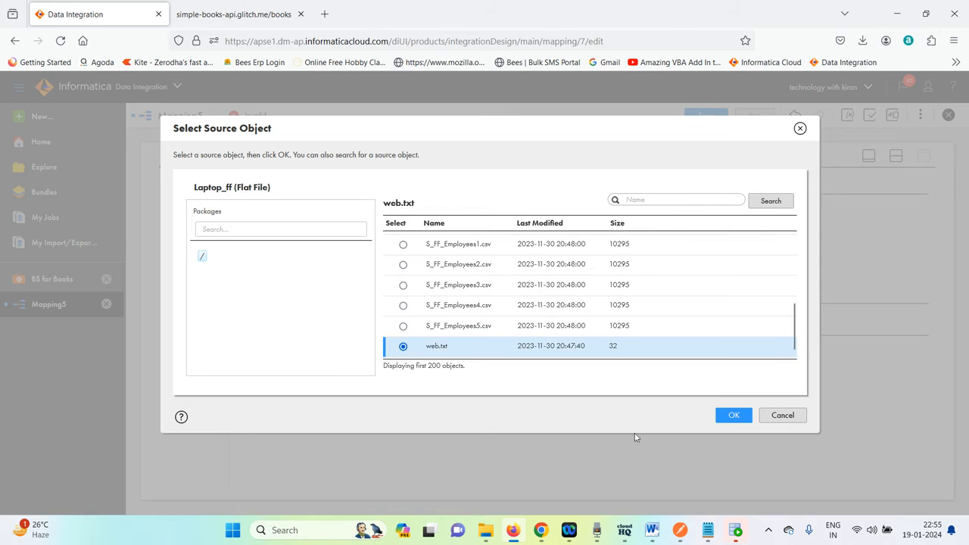
pyautogui.click(730, 415)
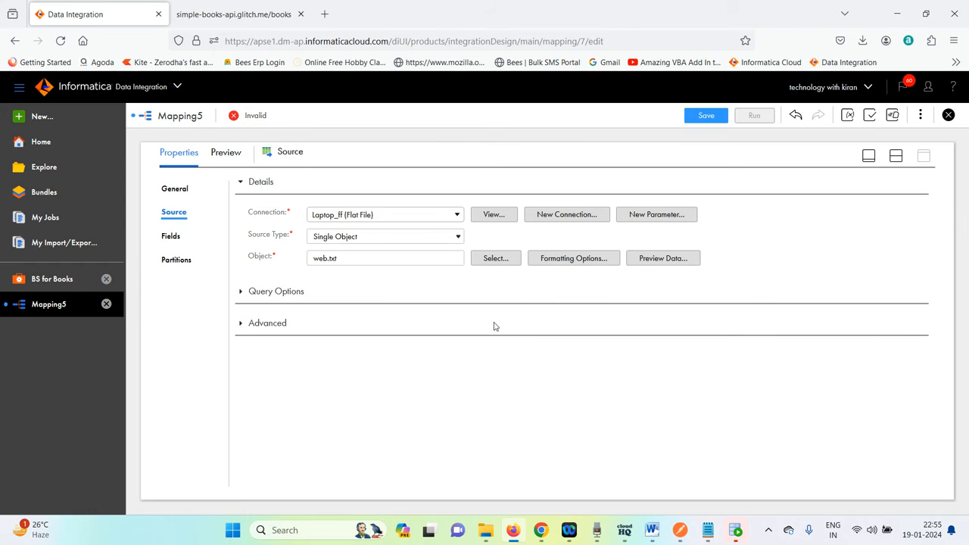
# Insert a Web Services transformation on the link between Source and Target.
pyautogui.click(892, 159)
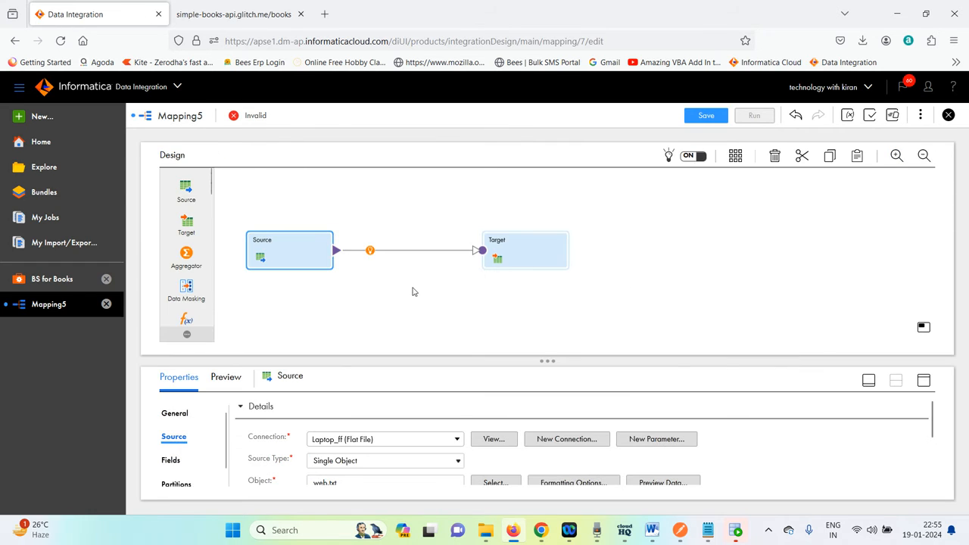
pyautogui.click(368, 252)
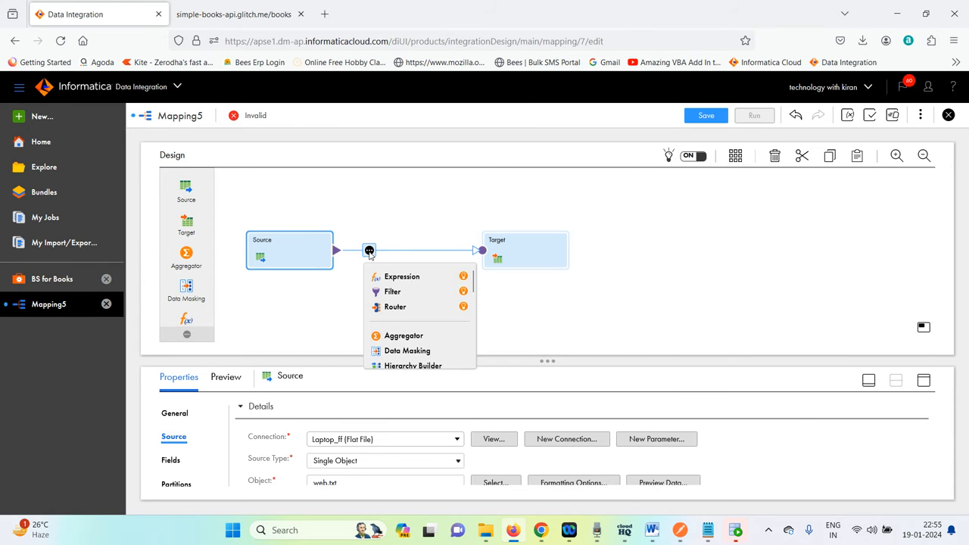
pyautogui.scroll(-5, 390, 299)
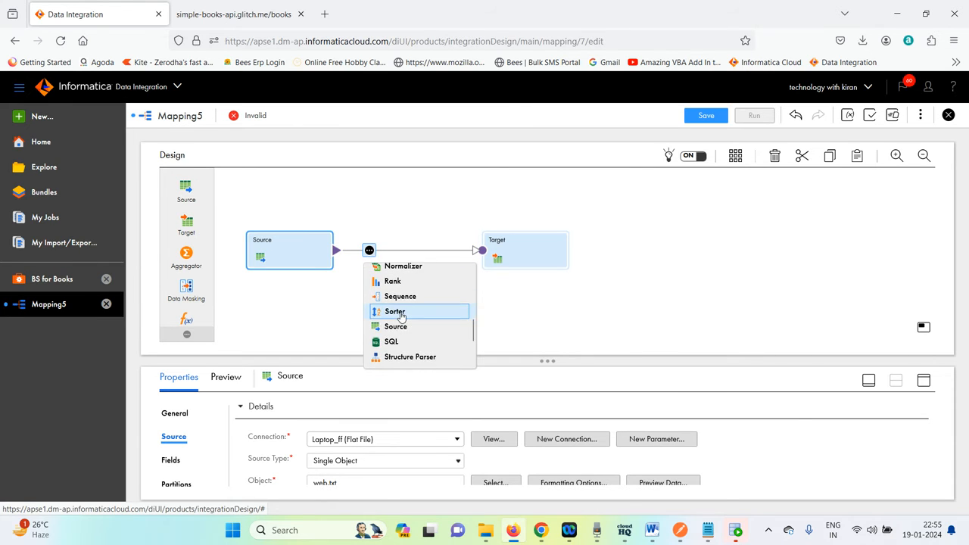
pyautogui.scroll(-1, 402, 316)
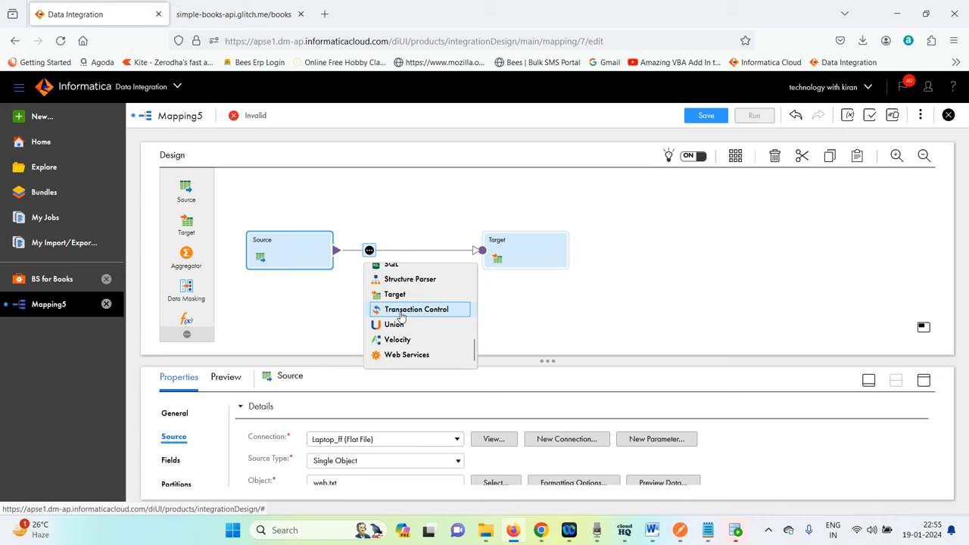
pyautogui.click(405, 353)
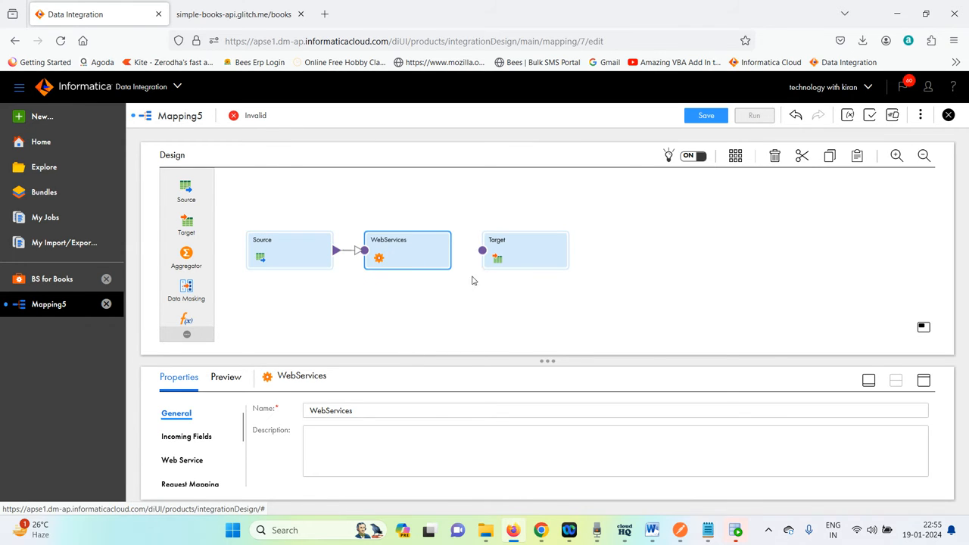
# Assign the BS for Books business service from Technology_With_Kiran\Dev to the WebServices transformation.
pyautogui.click(924, 383)
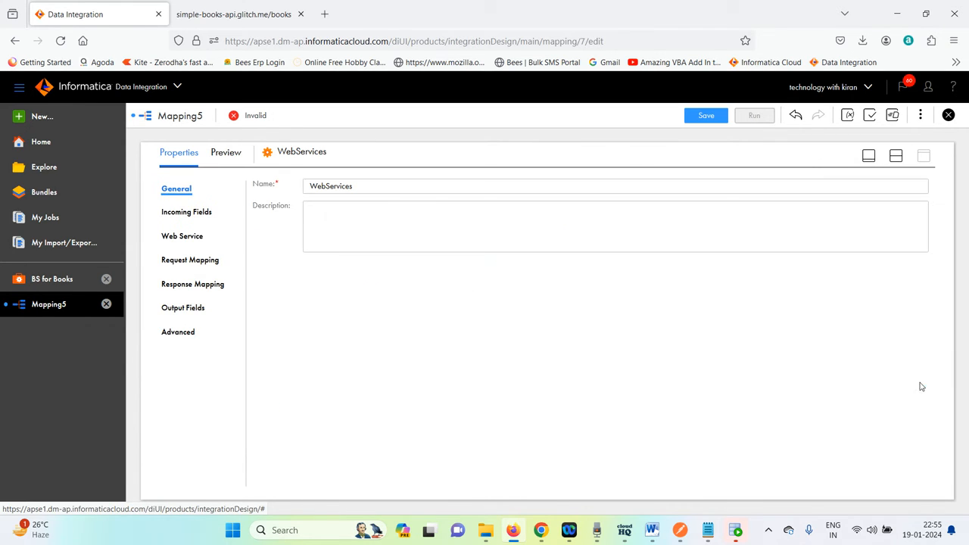
pyautogui.click(194, 216)
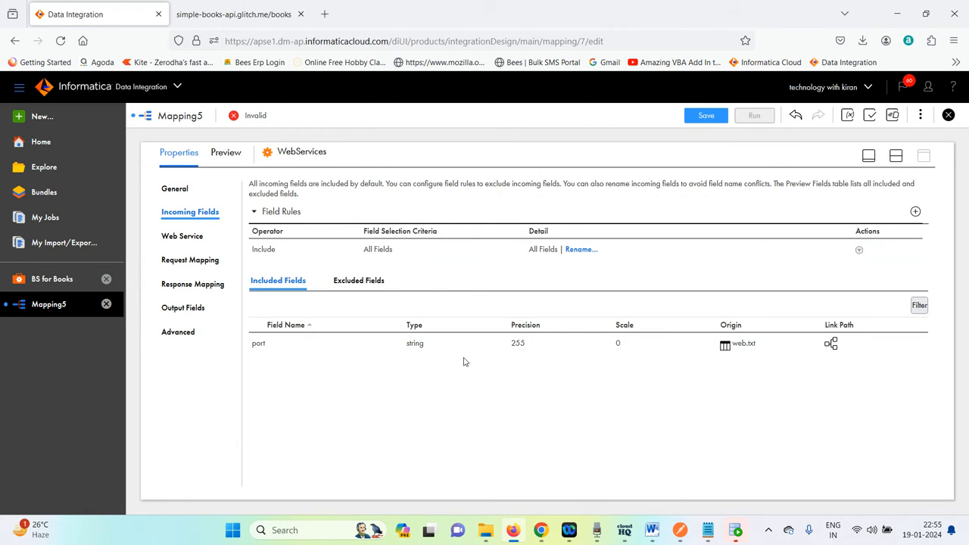
pyautogui.click(195, 237)
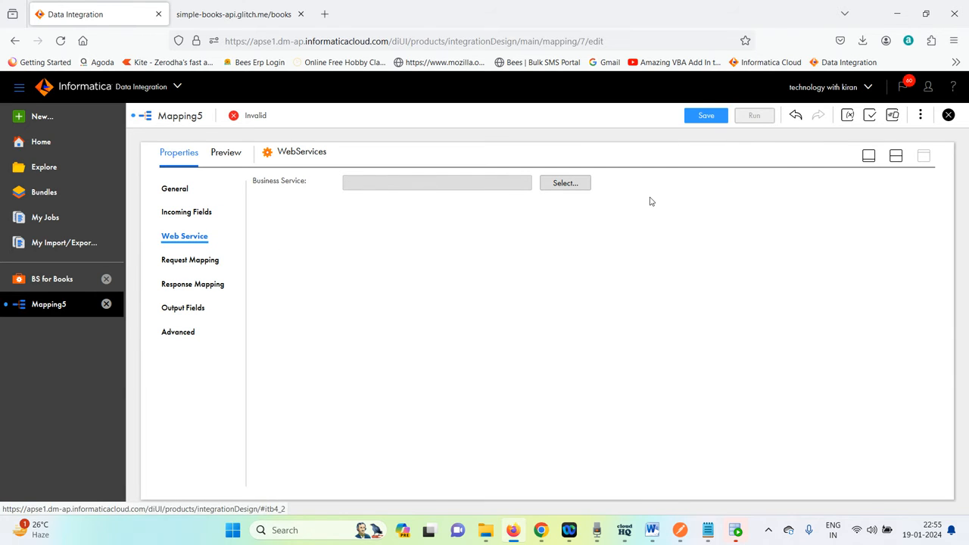
pyautogui.click(568, 184)
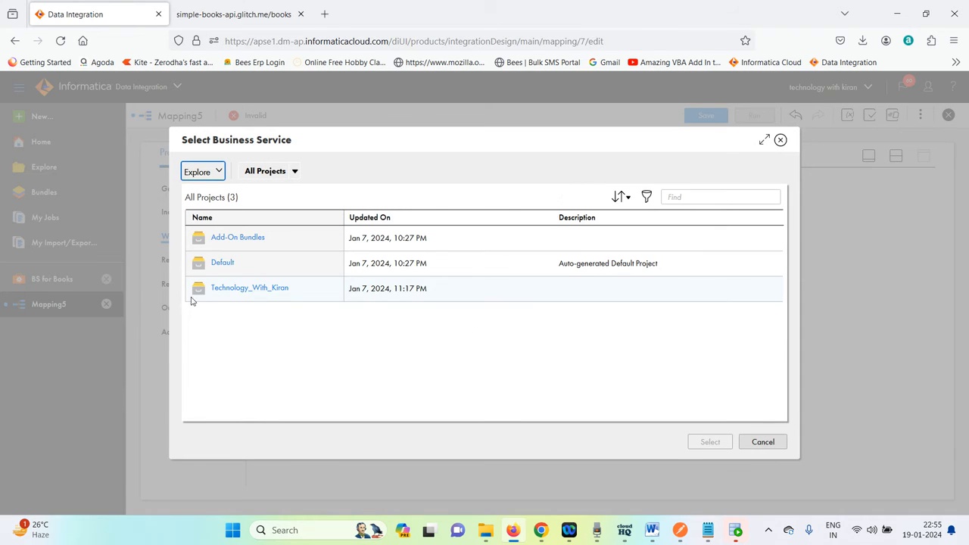
pyautogui.click(227, 288)
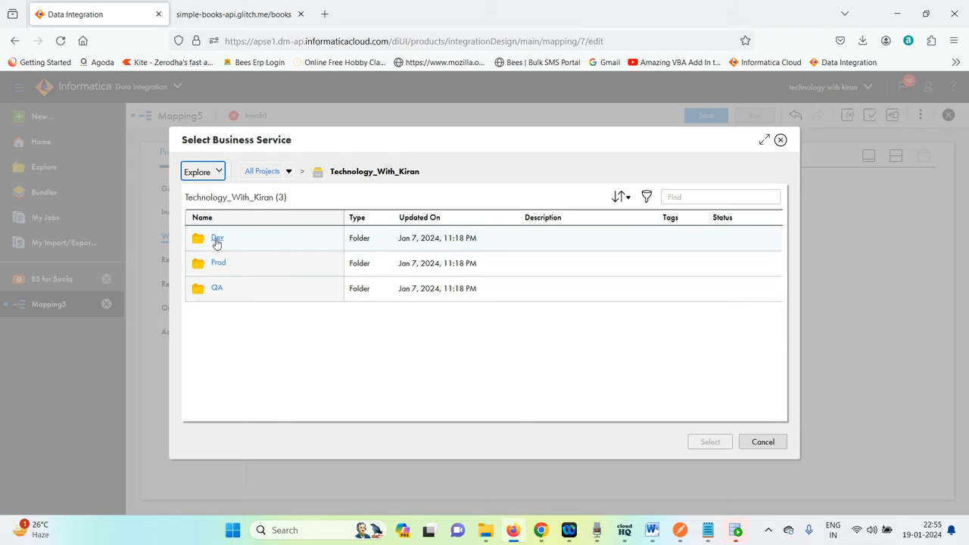
pyautogui.click(216, 240)
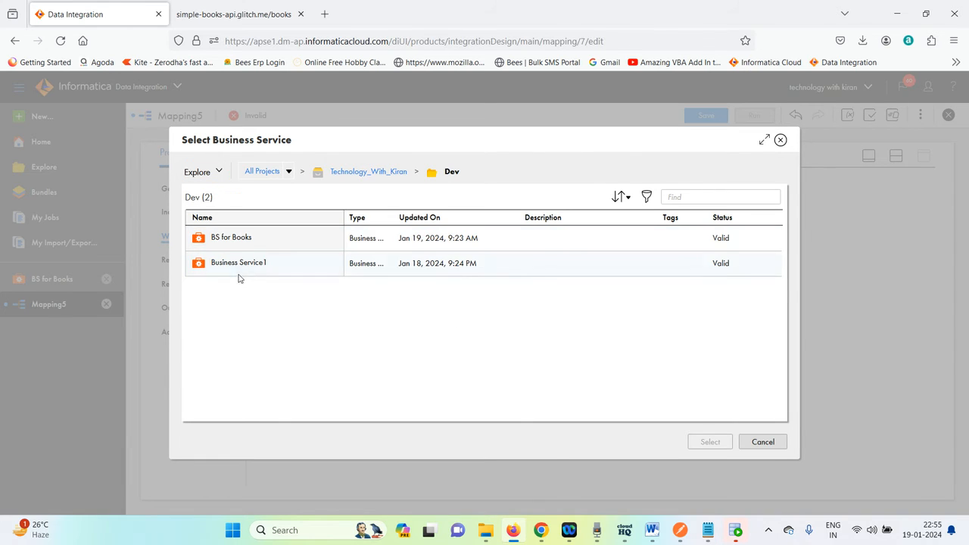
pyautogui.click(230, 247)
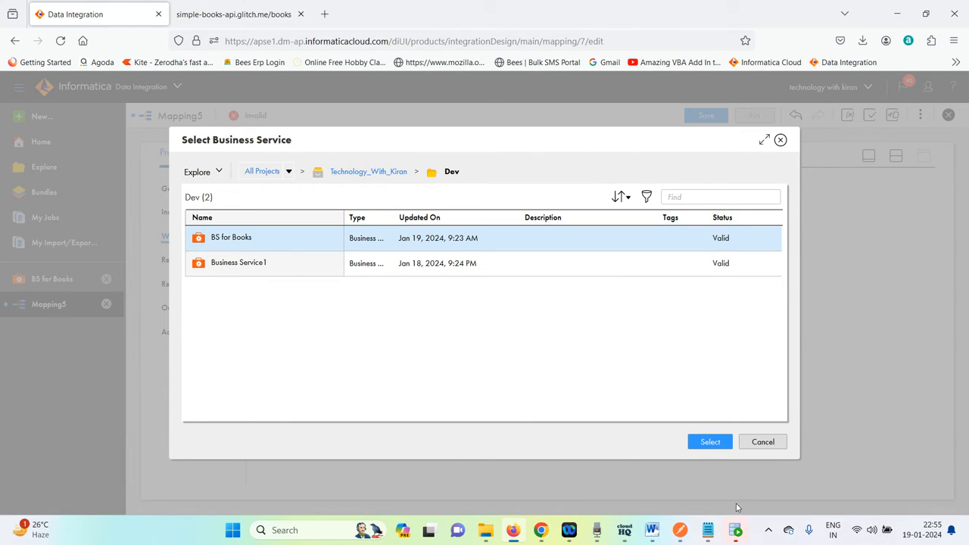
pyautogui.click(697, 444)
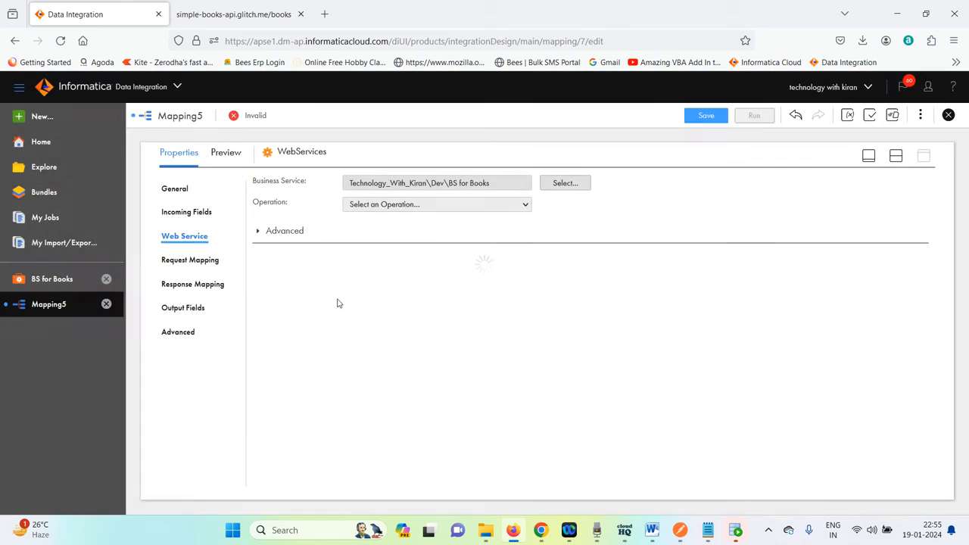
# Review the request and response mapping sections, then move WebServices and Target apart on the mapping canvas.
pyautogui.click(204, 261)
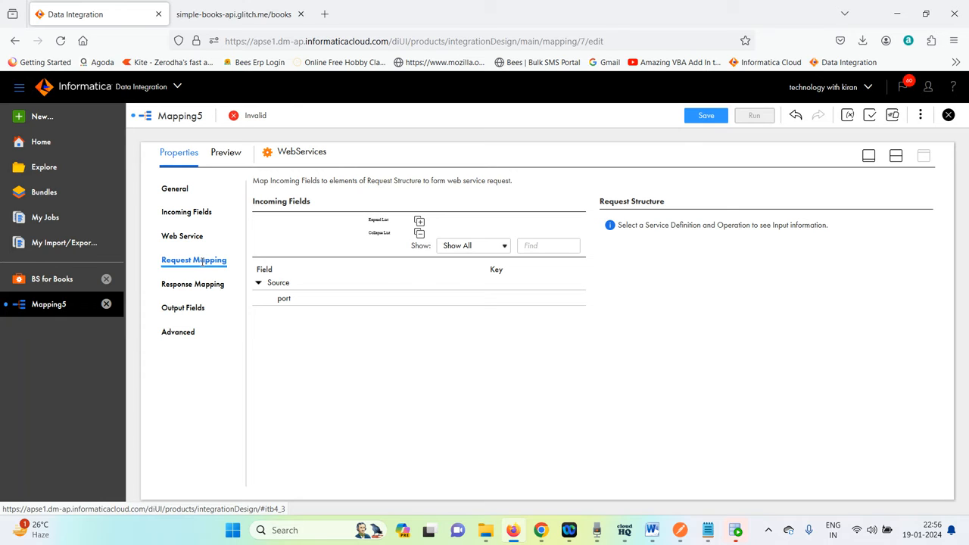
pyautogui.click(195, 284)
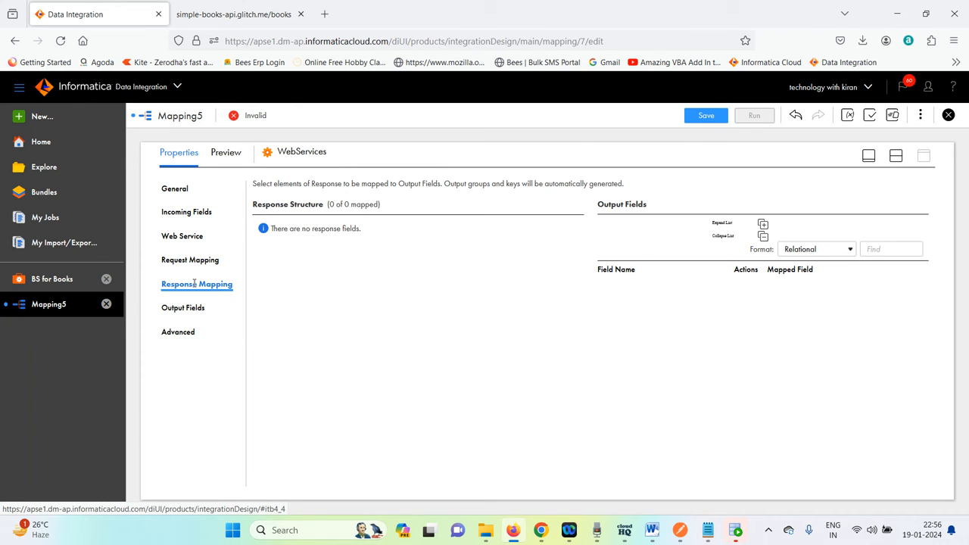
pyautogui.click(896, 155)
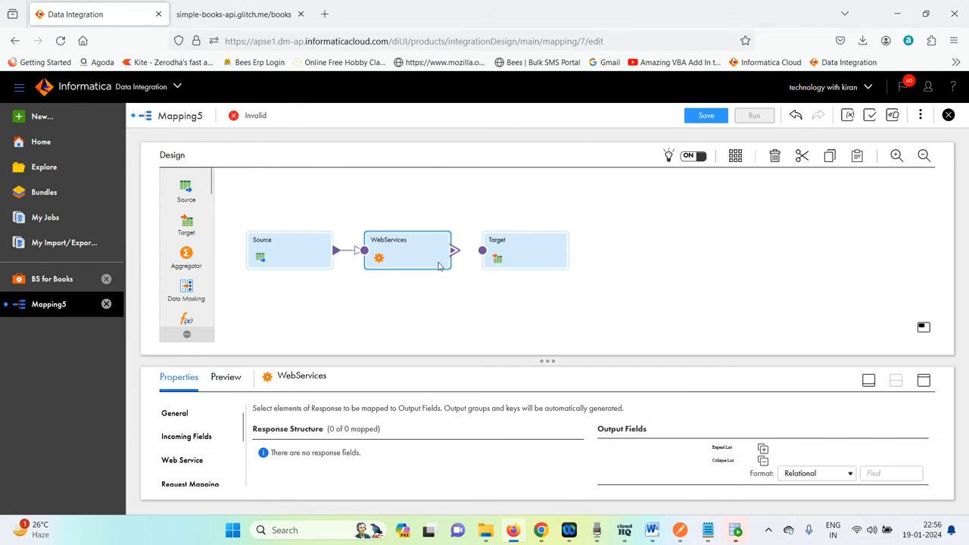
pyautogui.moveTo(417, 253); pyautogui.dragTo(430, 259)
pyautogui.moveTo(511, 256); pyautogui.dragTo(575, 256)
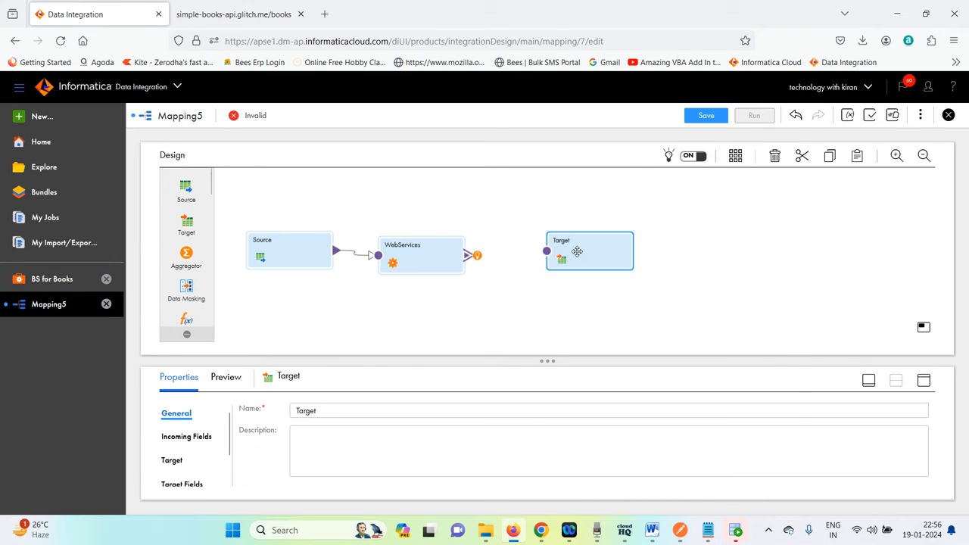
# Inspect the WebServices transformation's web service, incoming fields and request mapping settings.
pyautogui.click(444, 264)
pyautogui.click(925, 381)
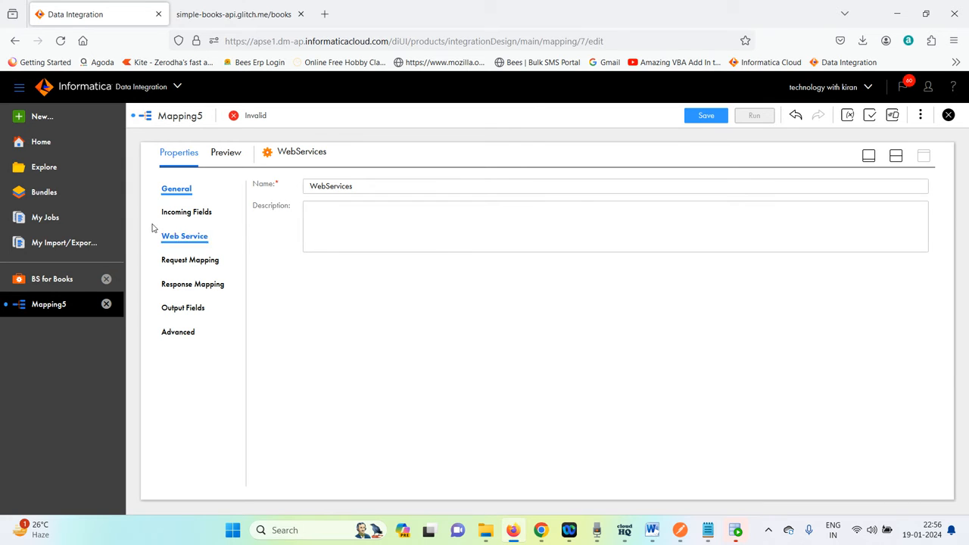
pyautogui.click(185, 264)
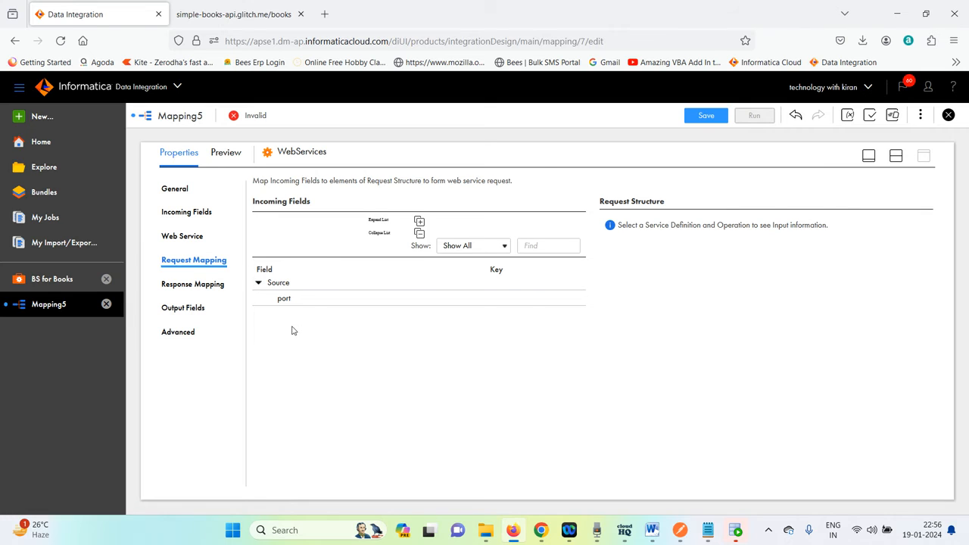
pyautogui.moveTo(284, 306)
pyautogui.click(186, 237)
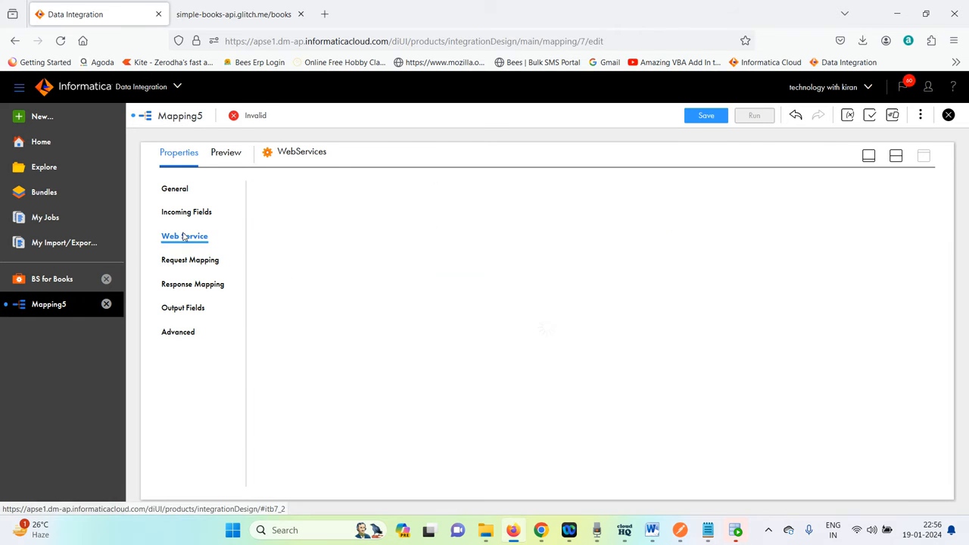
pyautogui.click(189, 213)
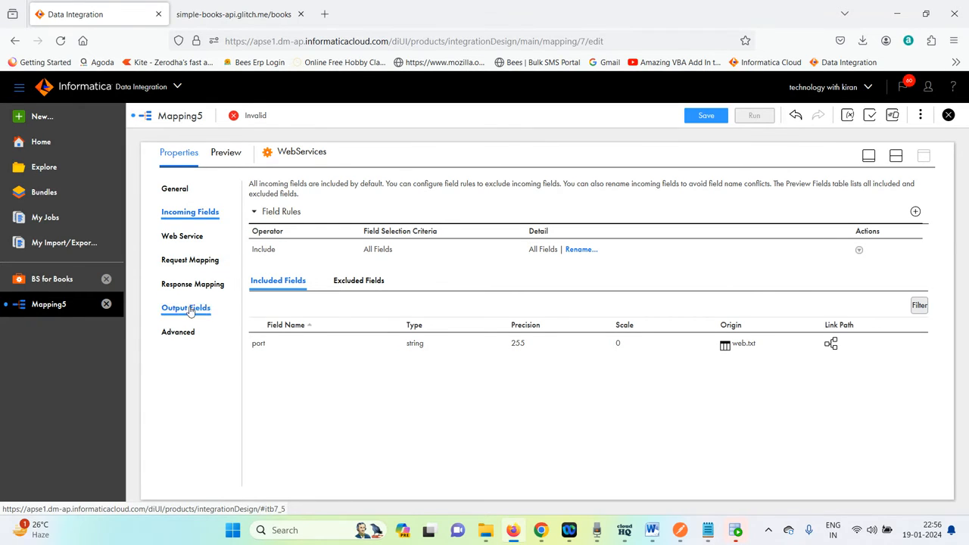
pyautogui.click(207, 266)
pyautogui.click(284, 300)
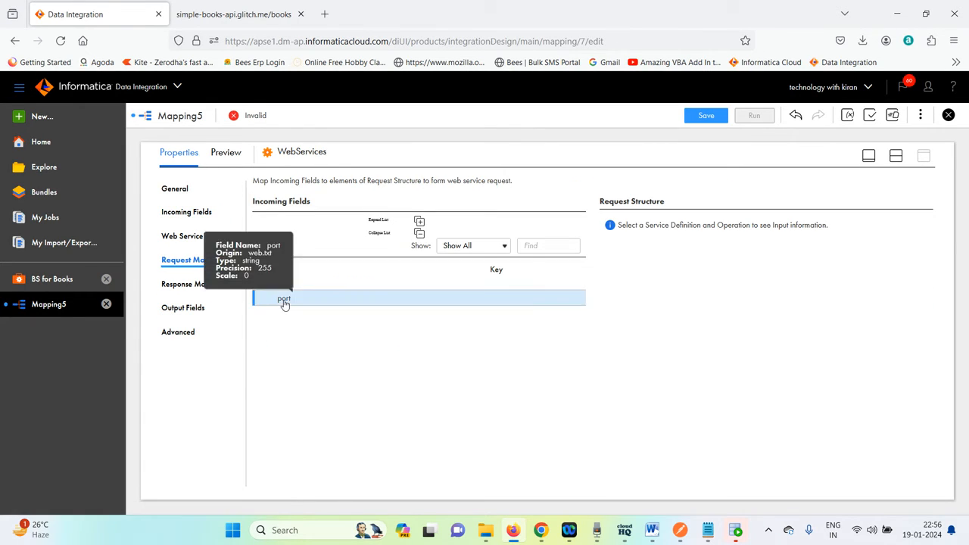
# Set the WebServices transformation's operation to books for the BS for Books business service.
pyautogui.click(196, 284)
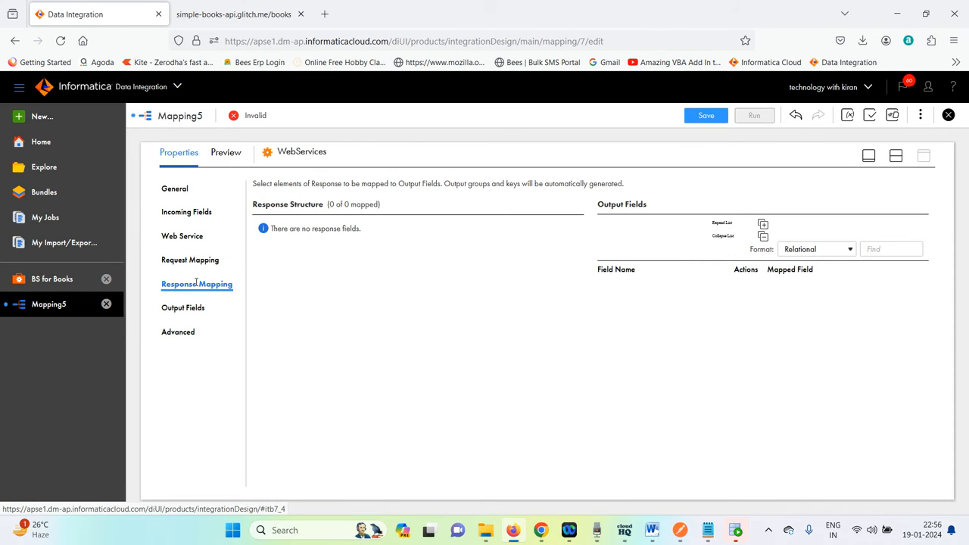
pyautogui.click(195, 309)
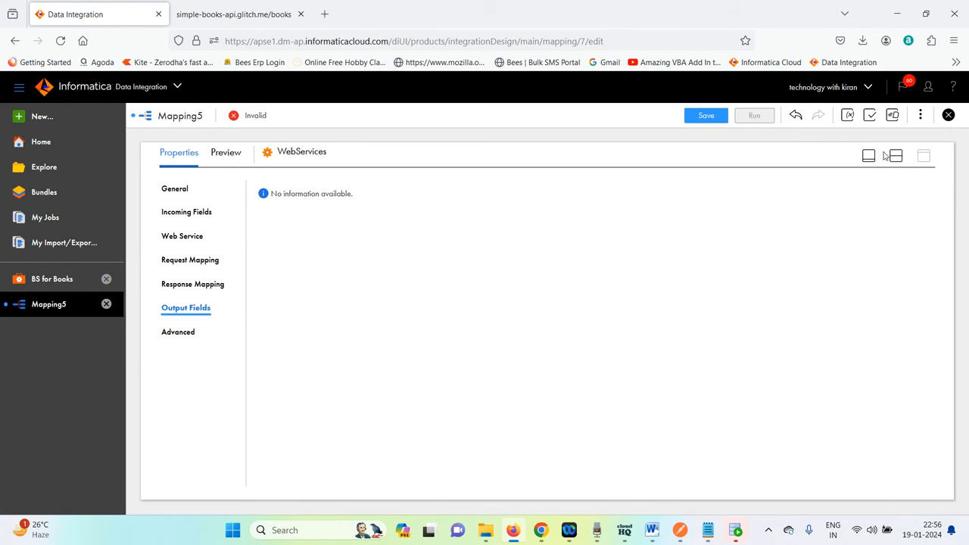
pyautogui.click(181, 212)
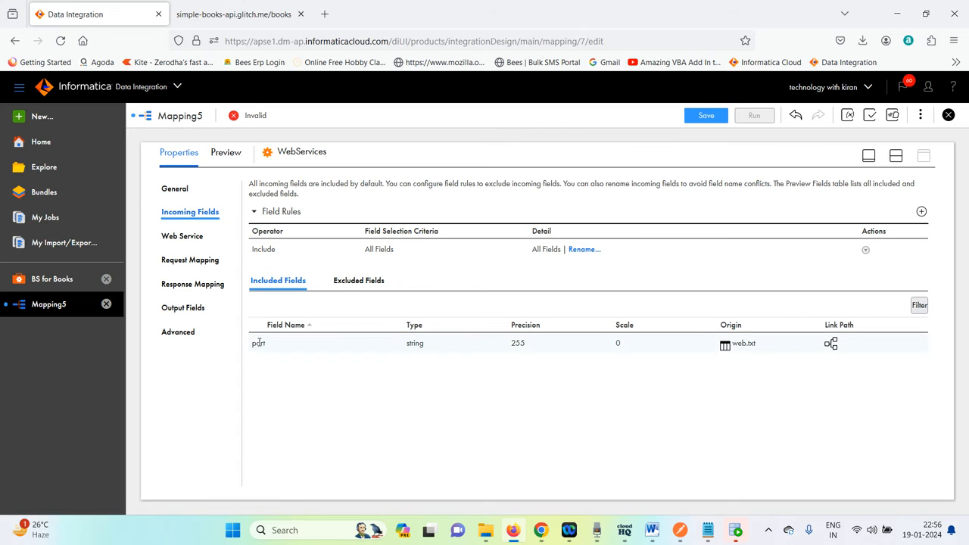
pyautogui.click(409, 343)
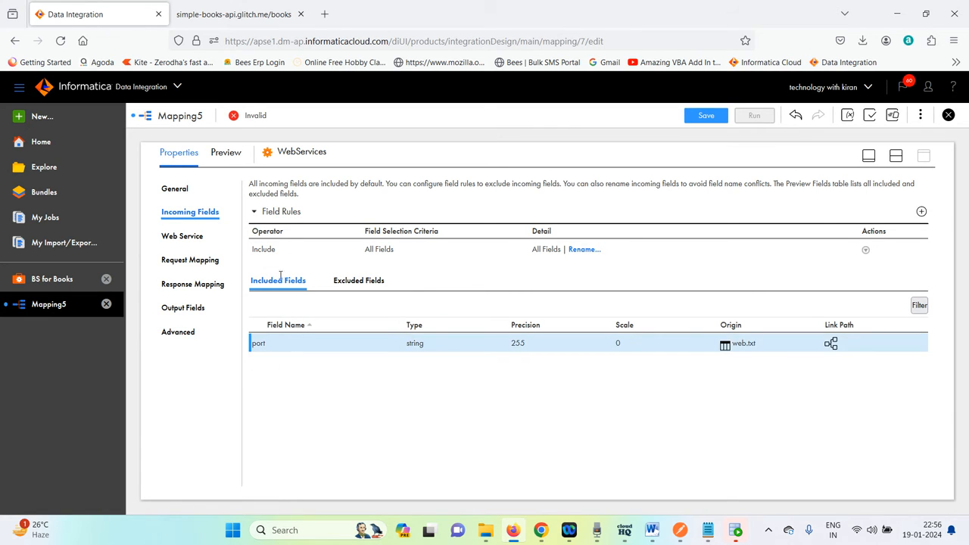
pyautogui.click(176, 237)
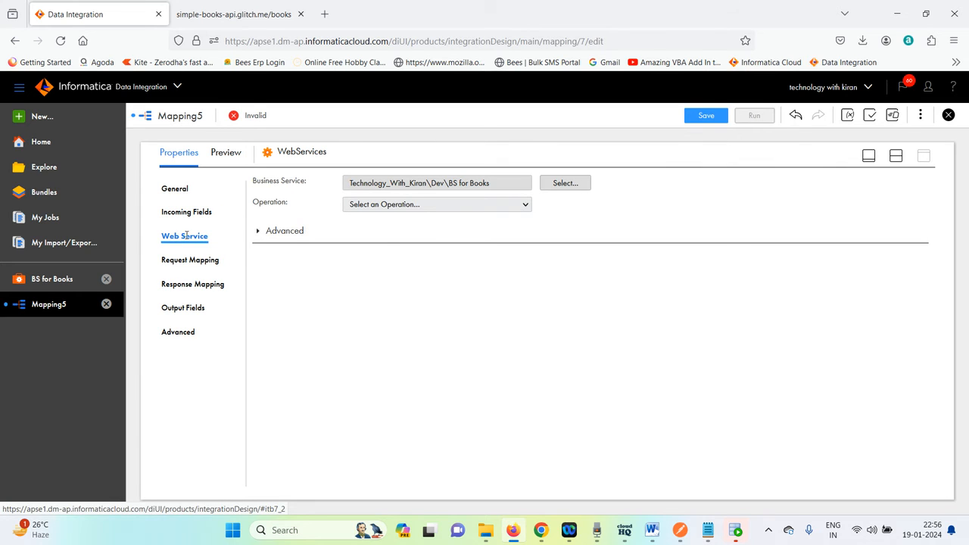
pyautogui.click(402, 207)
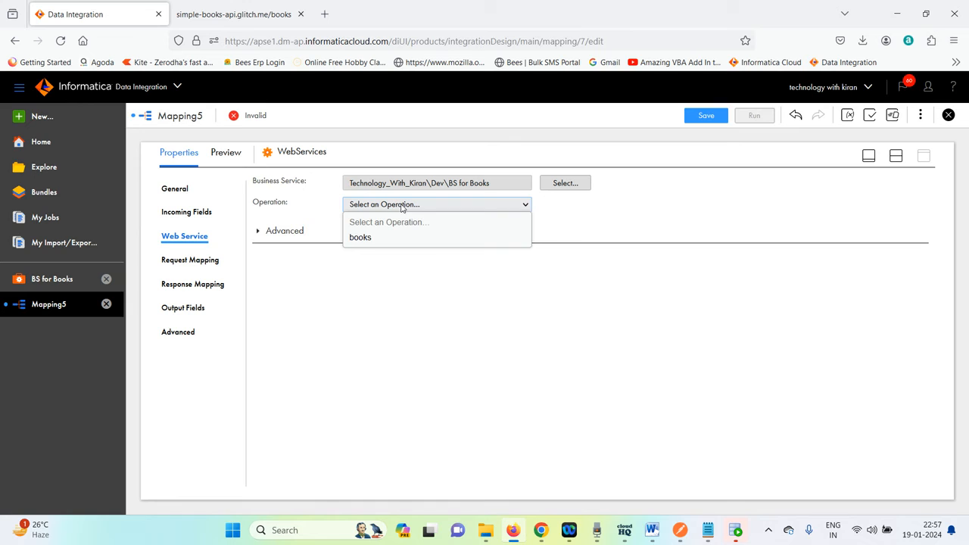
pyautogui.click(395, 237)
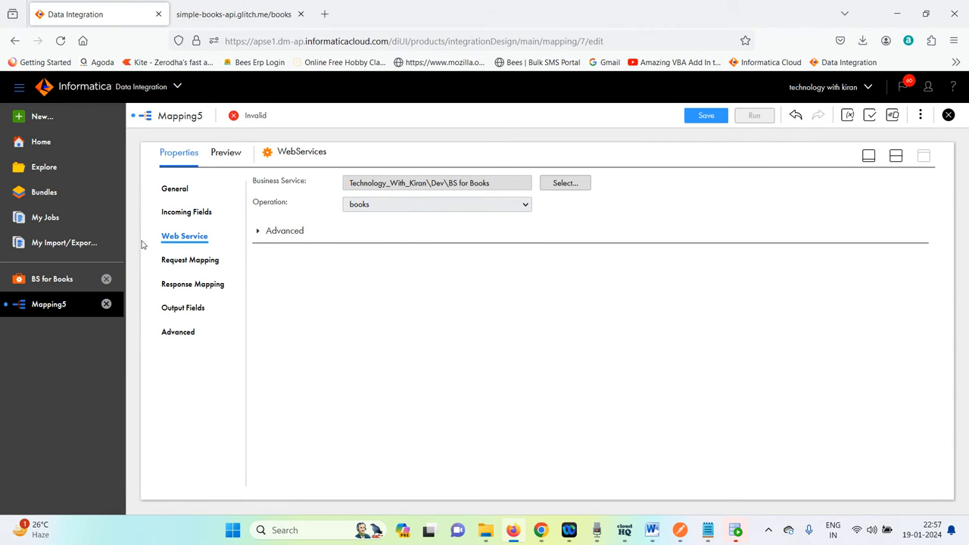
# Map the incoming port field to the Request_Port element of the request structure.
pyautogui.click(204, 260)
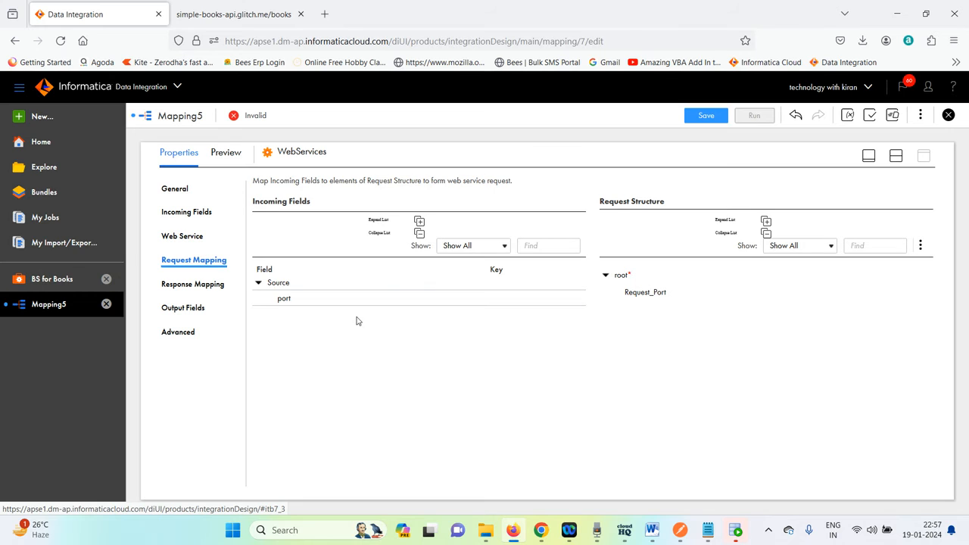
pyautogui.moveTo(280, 302); pyautogui.dragTo(747, 295)
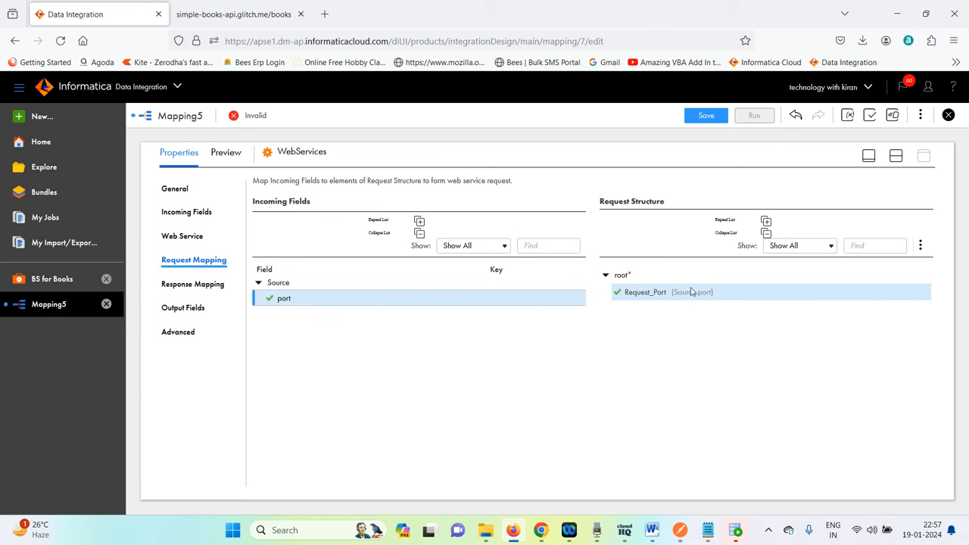
# Review the transformation's response mapping, output fields and advanced settings, then save the mapping as M_Webservice_Books.
pyautogui.click(181, 286)
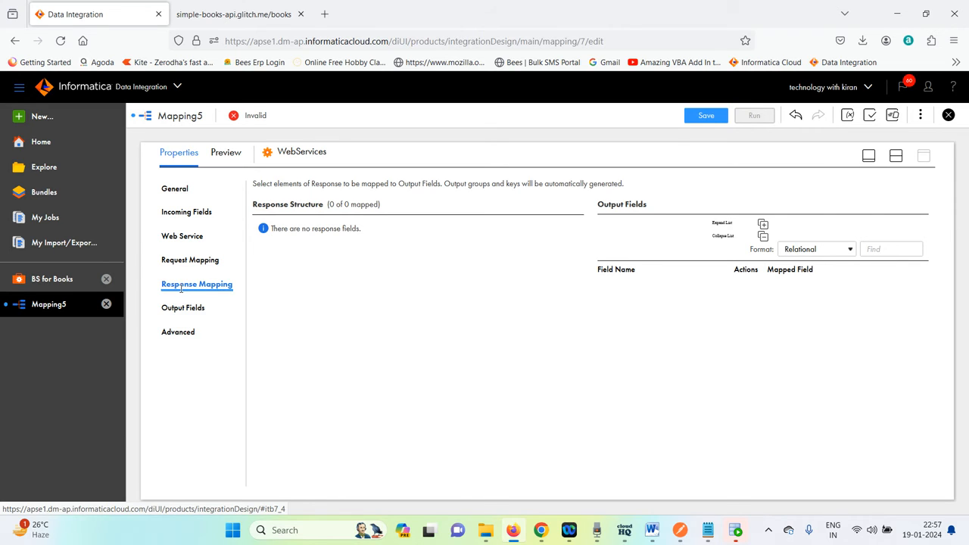
pyautogui.click(177, 312)
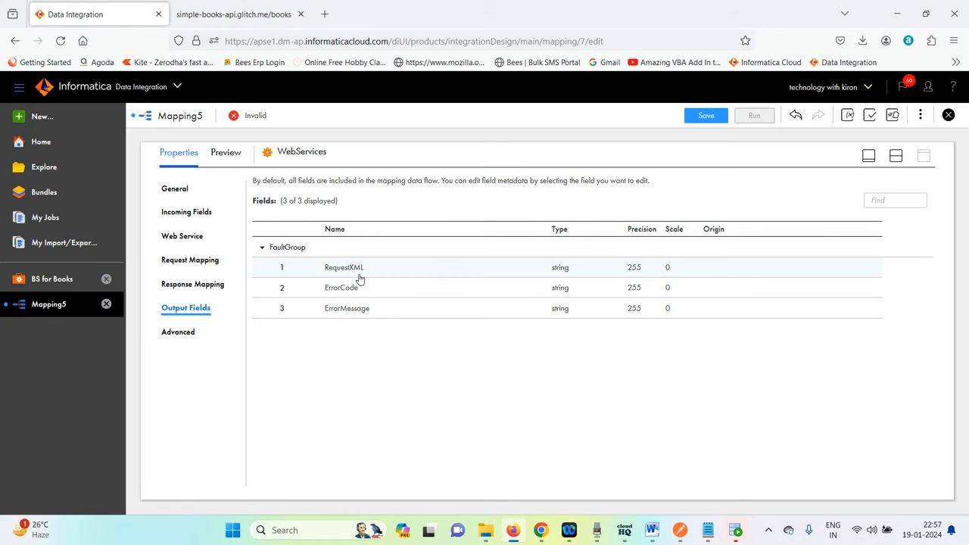
pyautogui.click(181, 333)
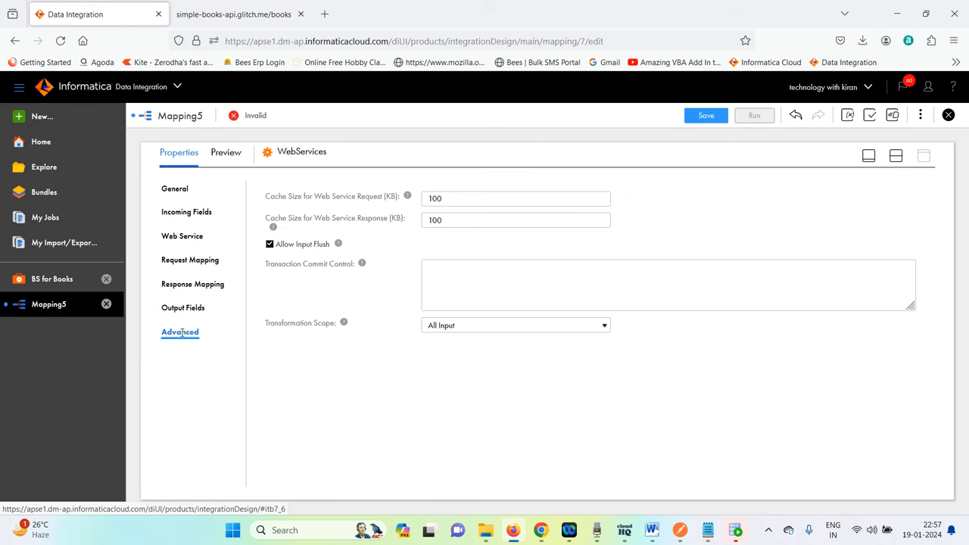
pyautogui.click(193, 286)
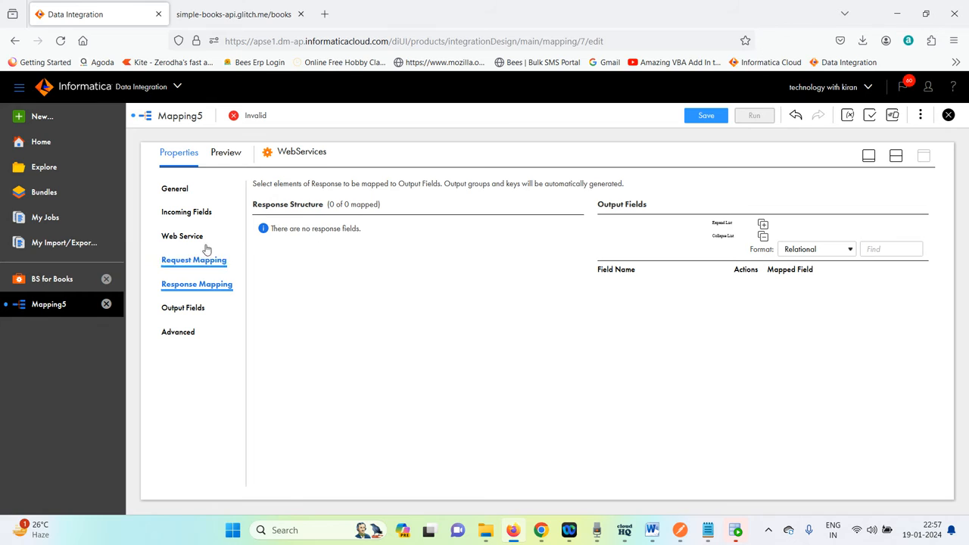
pyautogui.click(186, 260)
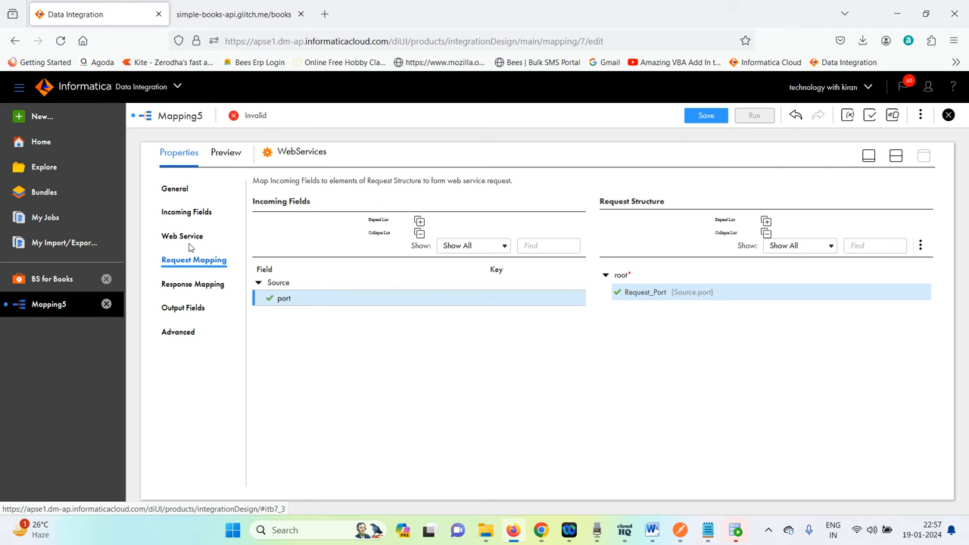
pyautogui.click(191, 237)
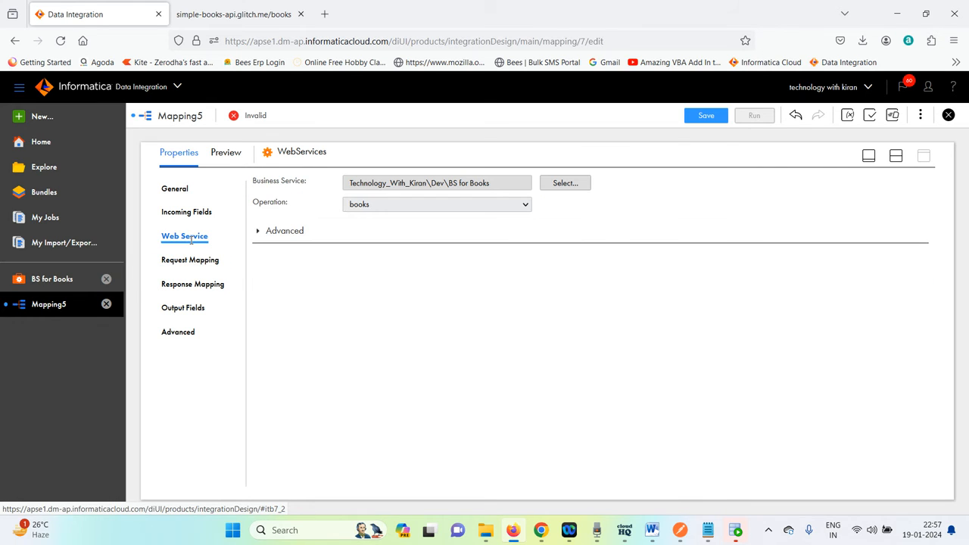
pyautogui.click(258, 231)
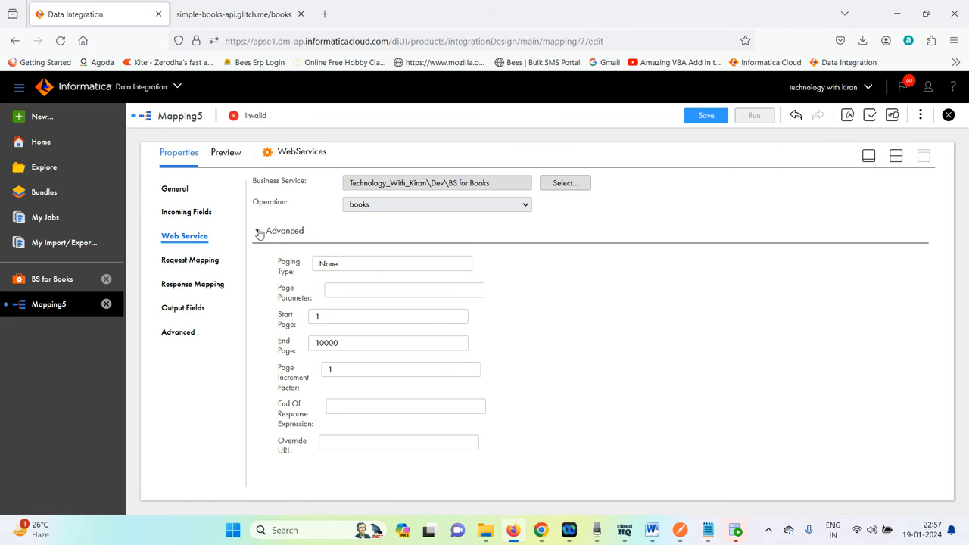
pyautogui.click(258, 231)
pyautogui.click(195, 211)
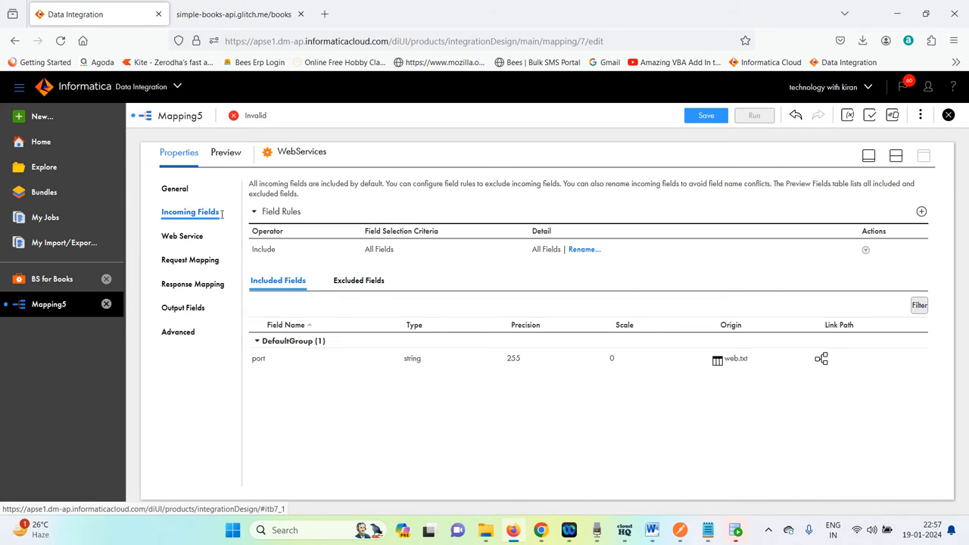
pyautogui.click(703, 121)
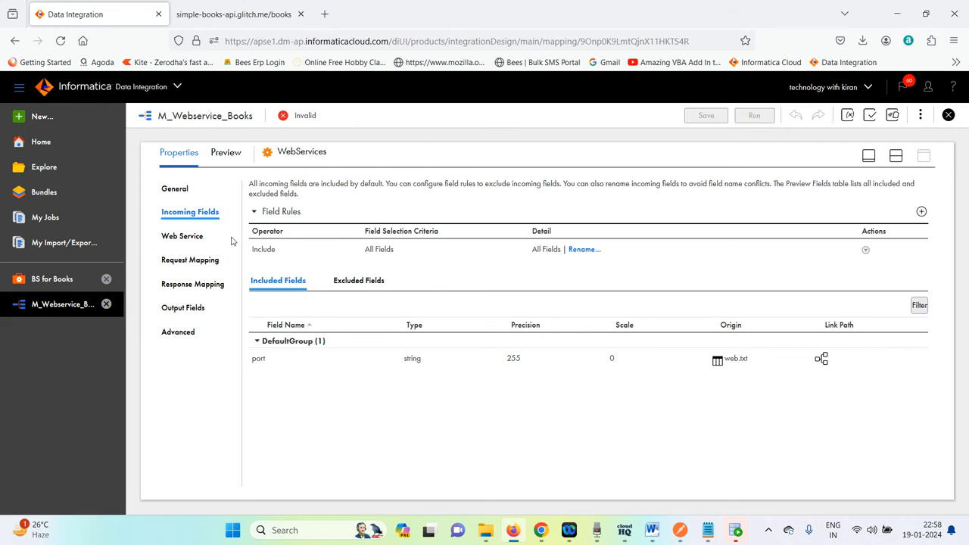
# Recheck the books operation and review the request mapping, response mapping, output and incoming fields of the transformation.
pyautogui.click(186, 236)
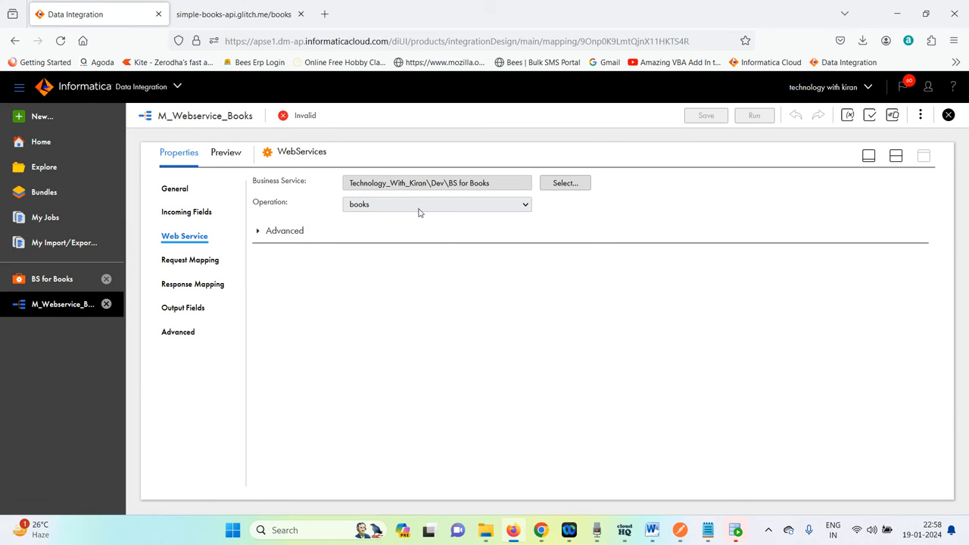
pyautogui.click(444, 206)
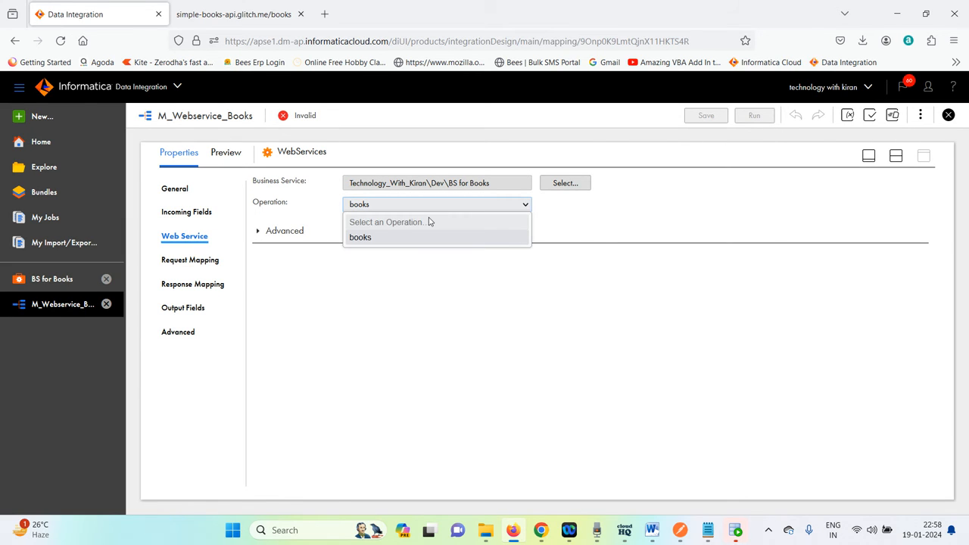
pyautogui.click(392, 237)
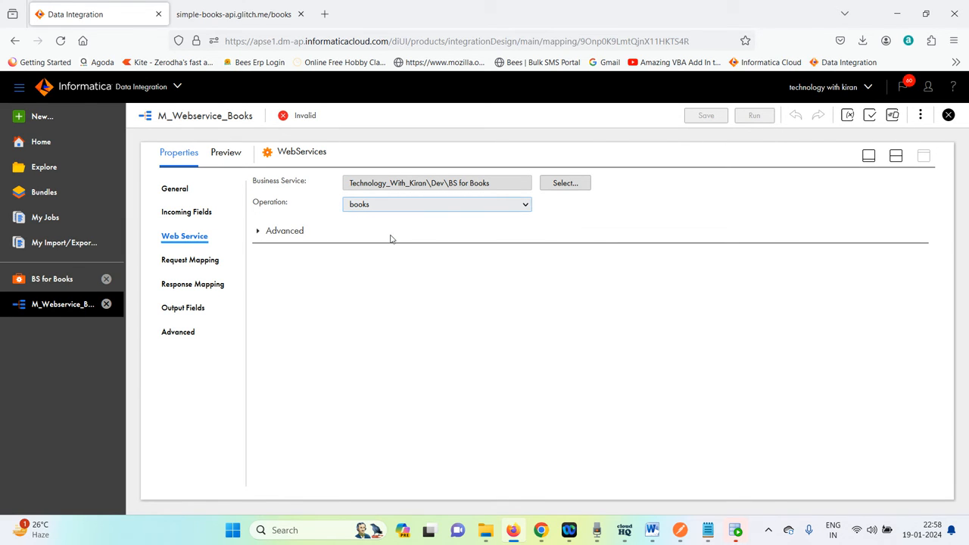
pyautogui.click(195, 259)
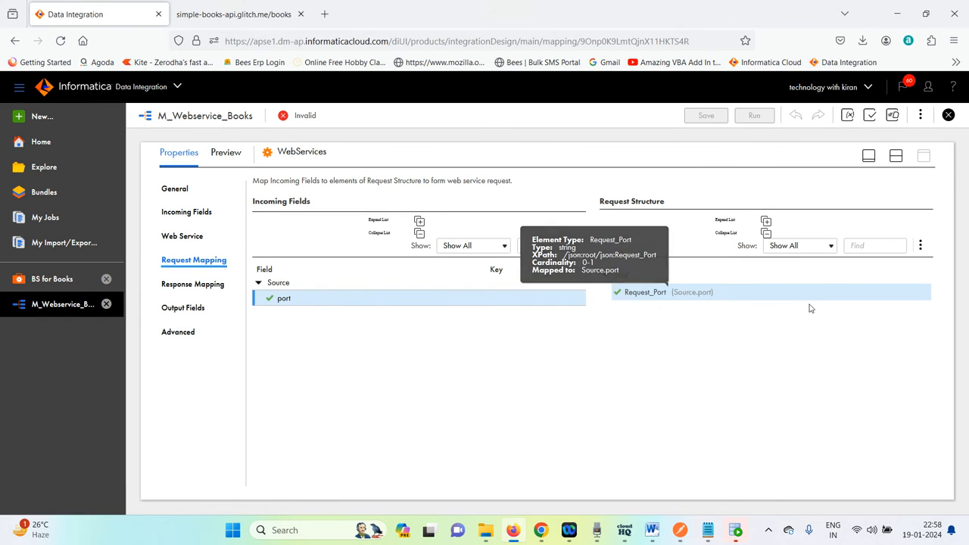
pyautogui.click(215, 283)
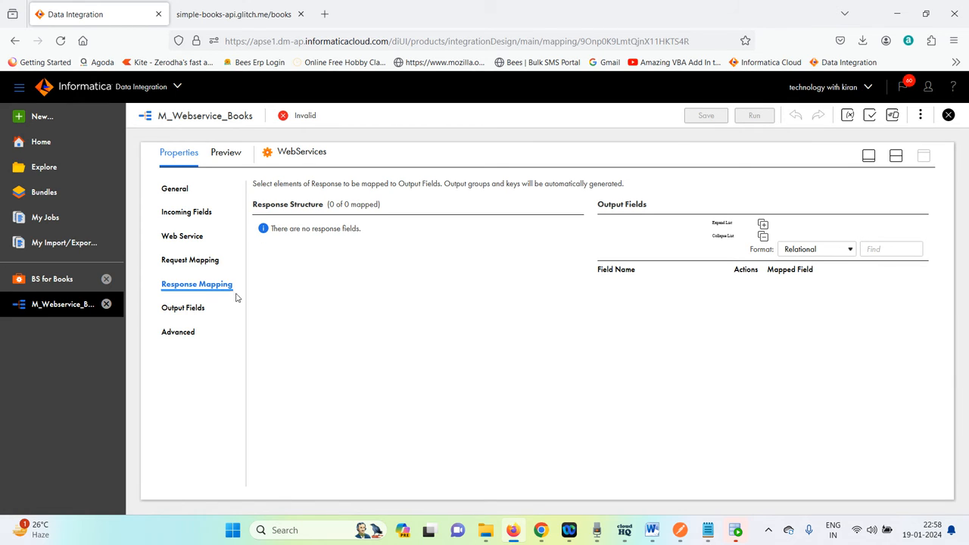
pyautogui.click(204, 307)
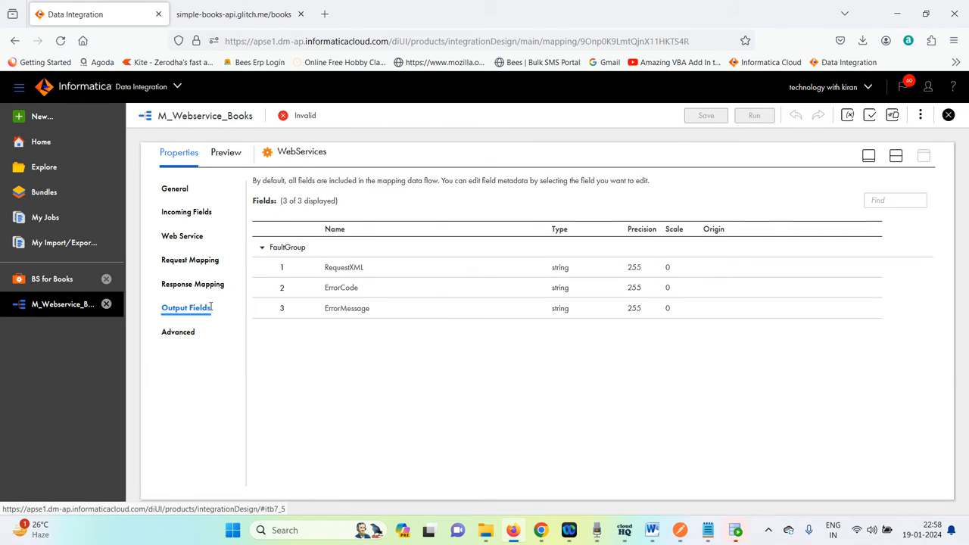
pyautogui.click(181, 331)
pyautogui.click(184, 308)
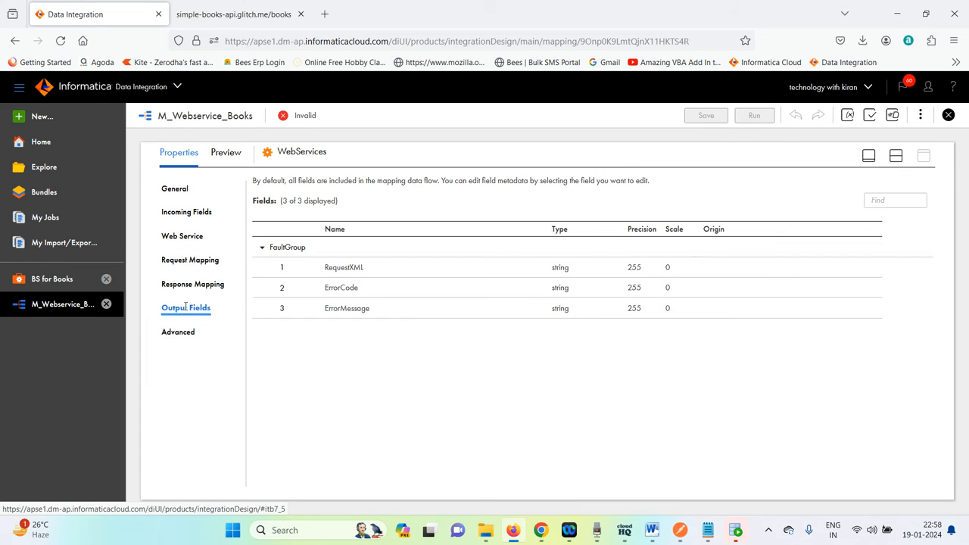
pyautogui.click(190, 286)
pyautogui.click(194, 262)
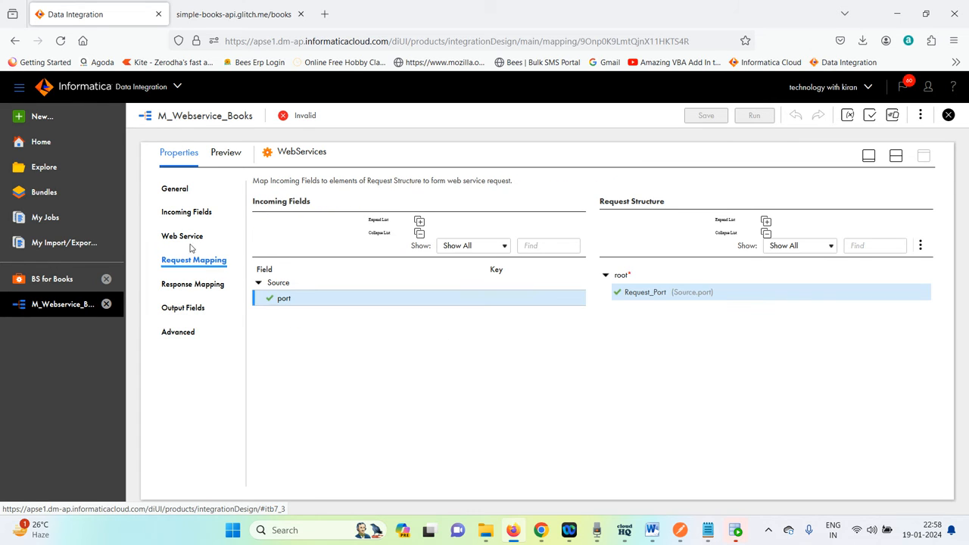
pyautogui.click(190, 237)
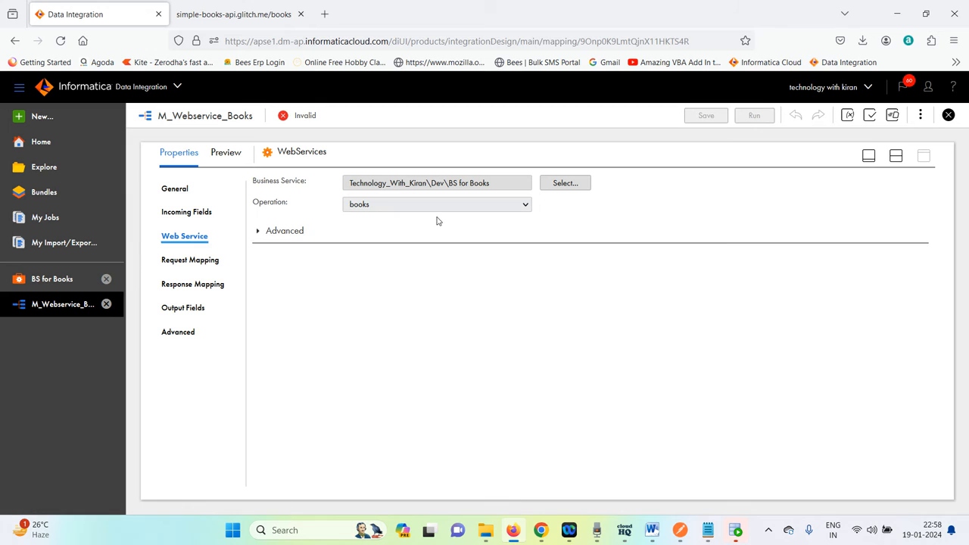
pyautogui.click(191, 212)
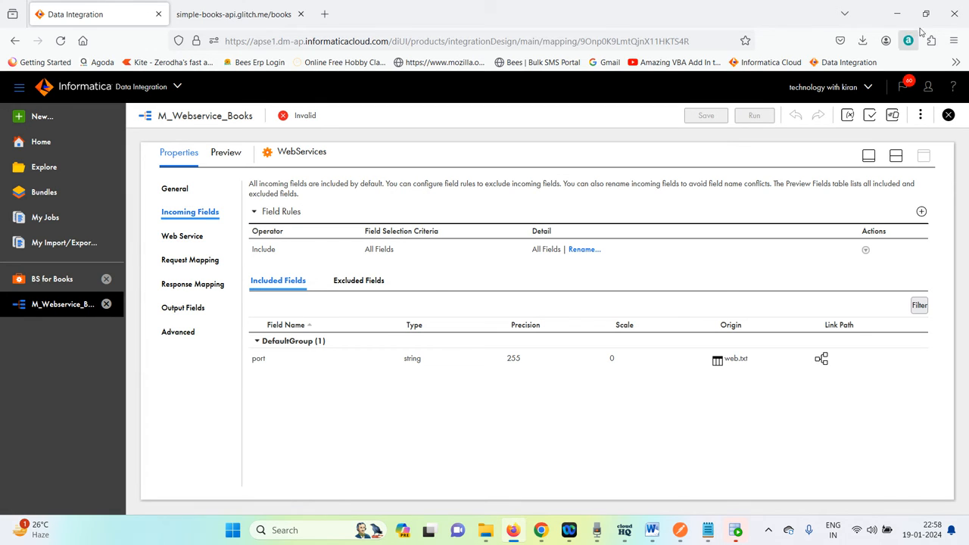
# Check the browser's downloaded books.json file and the transformation's output and response mapping sections.
pyautogui.click(863, 42)
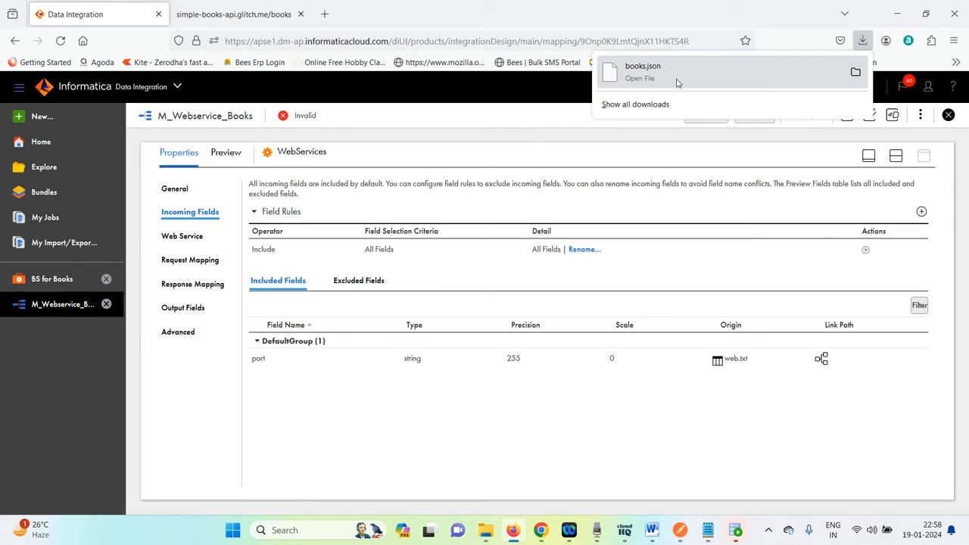
pyautogui.click(363, 422)
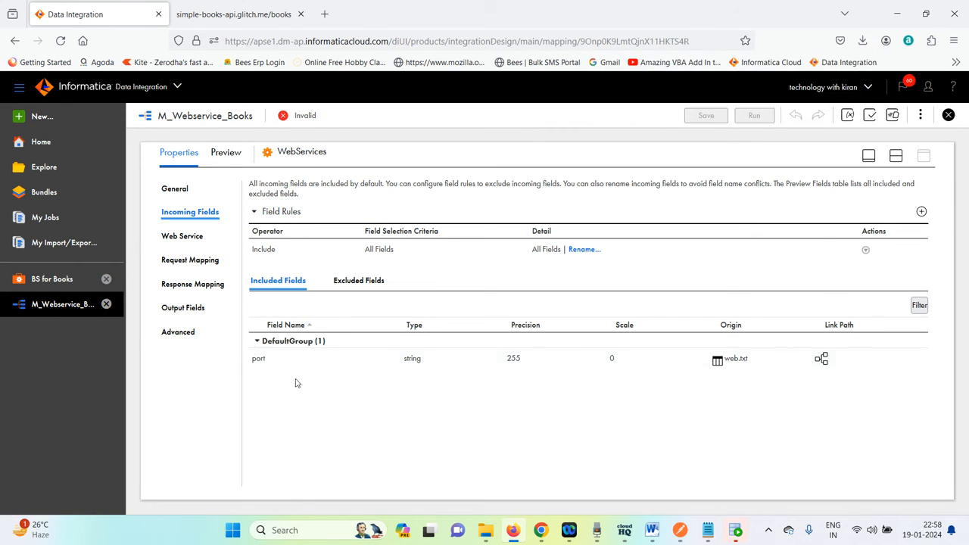
pyautogui.click(194, 311)
pyautogui.click(200, 286)
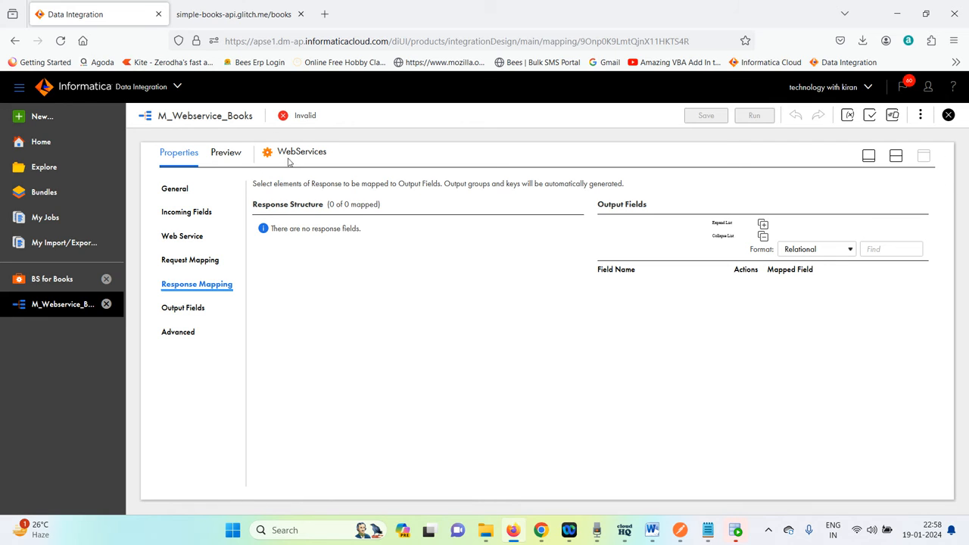
# Close the mapping and open the Explore page listing all projects.
pyautogui.click(948, 114)
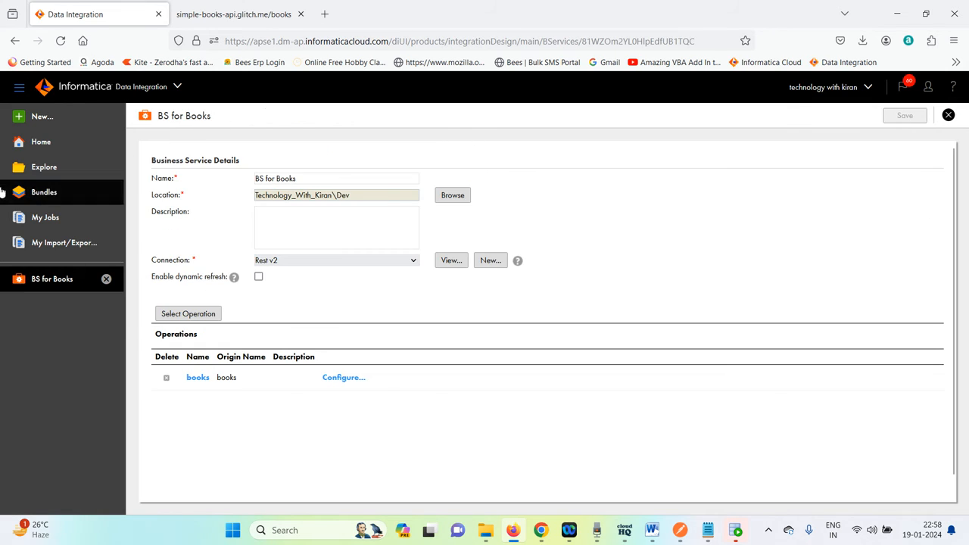
pyautogui.click(39, 118)
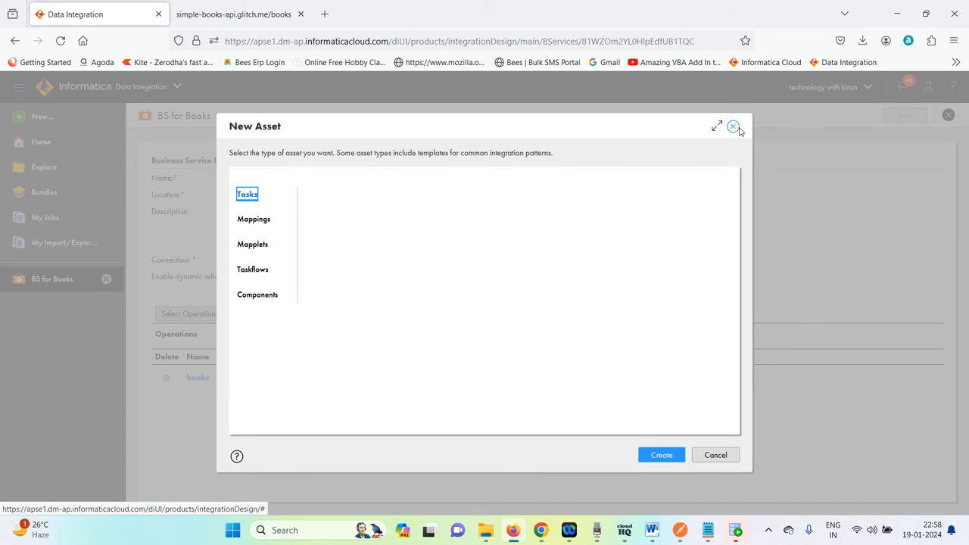
pyautogui.click(733, 128)
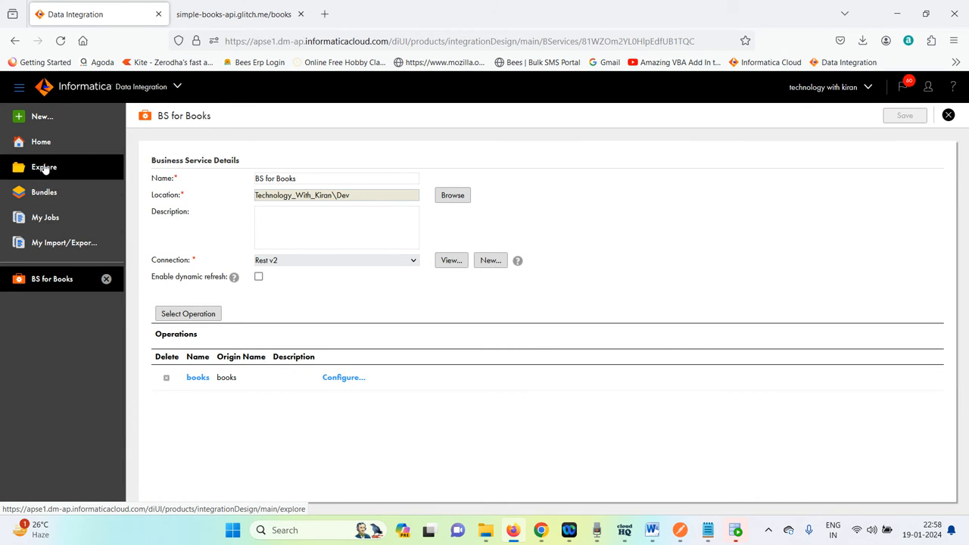
pyautogui.click(44, 168)
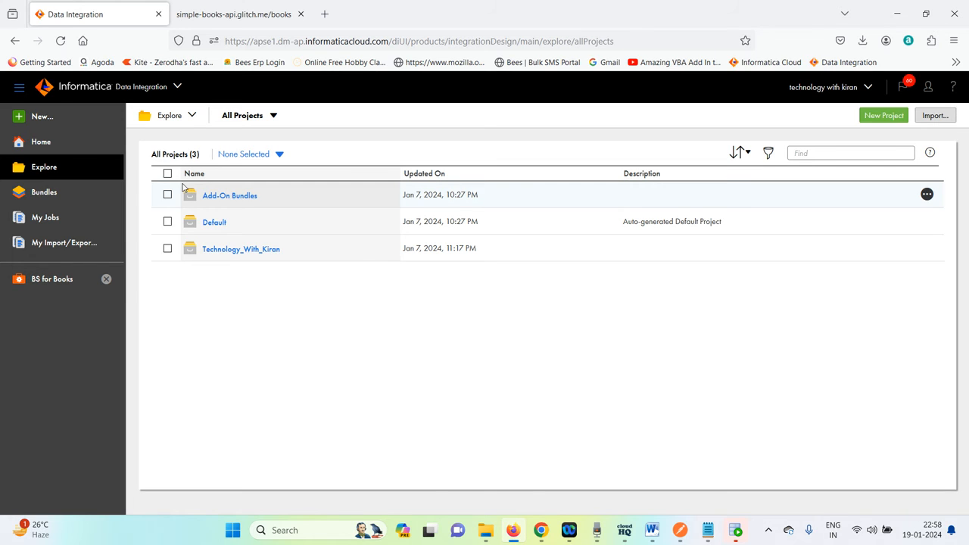
# Open the Technology_With_Kiran project's Dev folder and view the details of Business Service1.
pyautogui.click(234, 250)
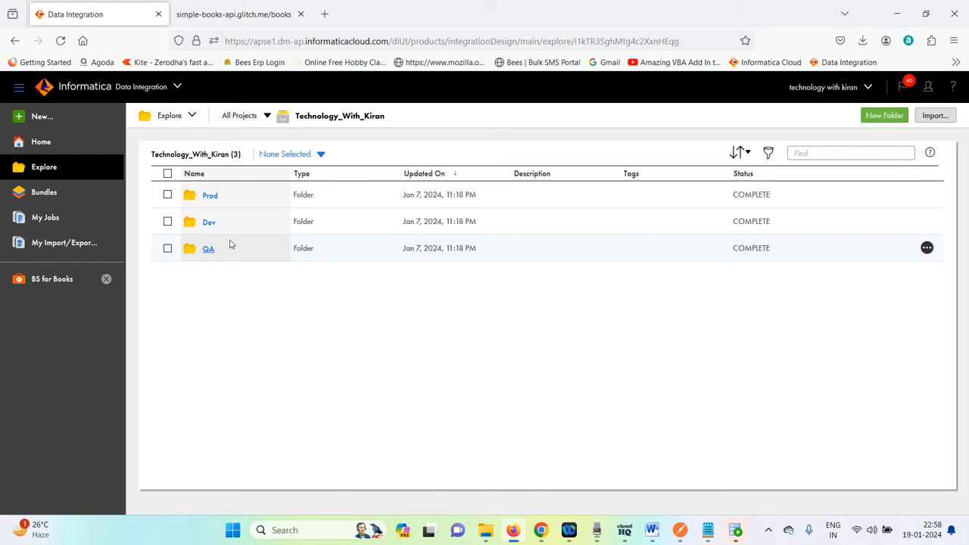
pyautogui.click(209, 224)
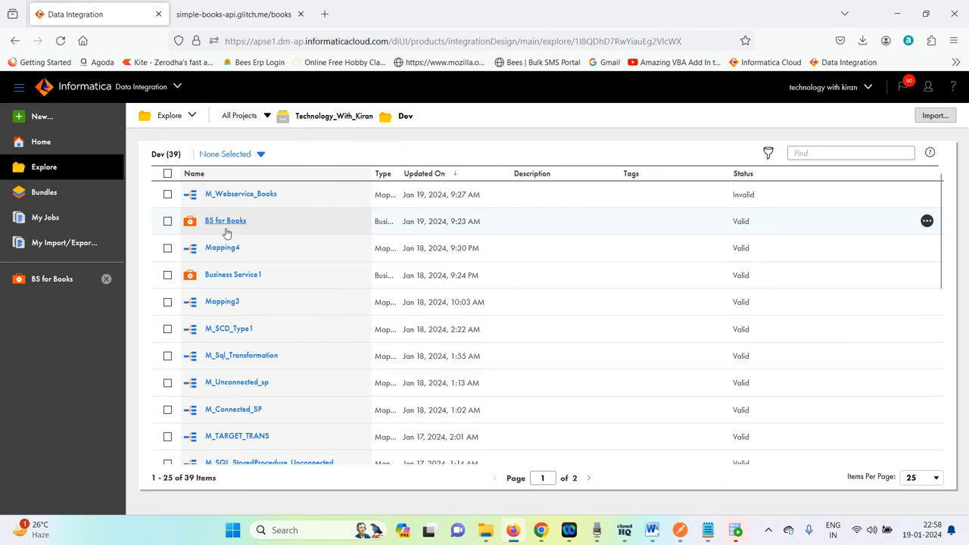
pyautogui.click(243, 278)
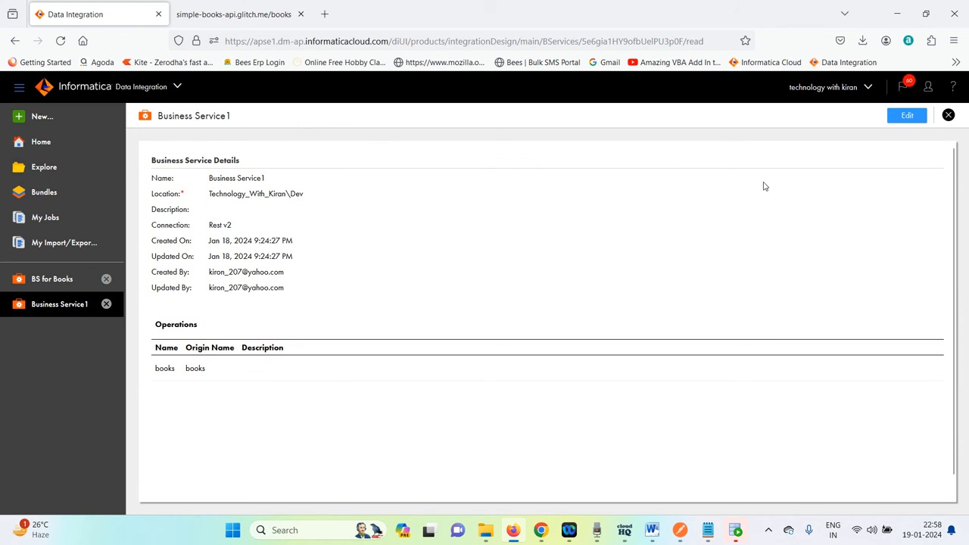
pyautogui.click(949, 116)
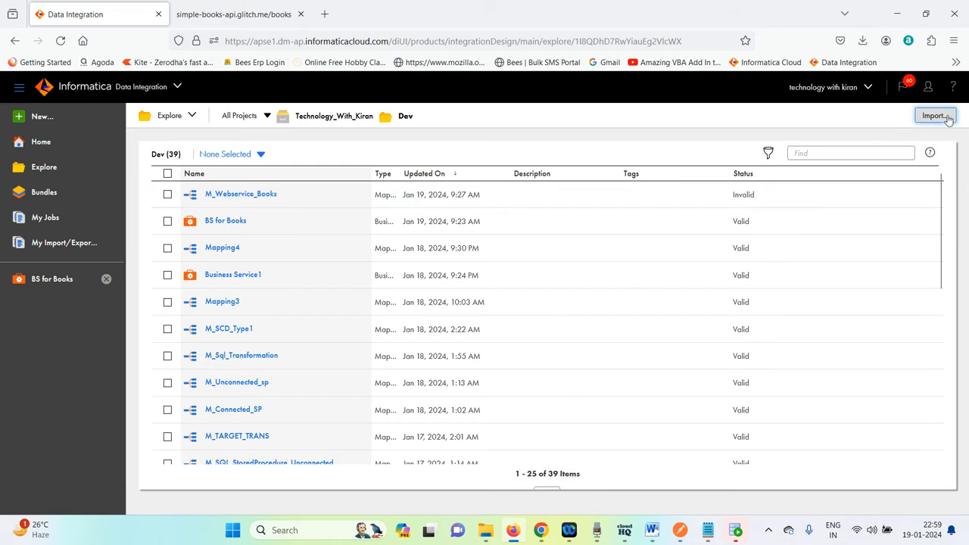
# Open Mapping4 and review the WebServices transformation's incoming fields, web service, request mapping and response mapping.
pyautogui.click(221, 249)
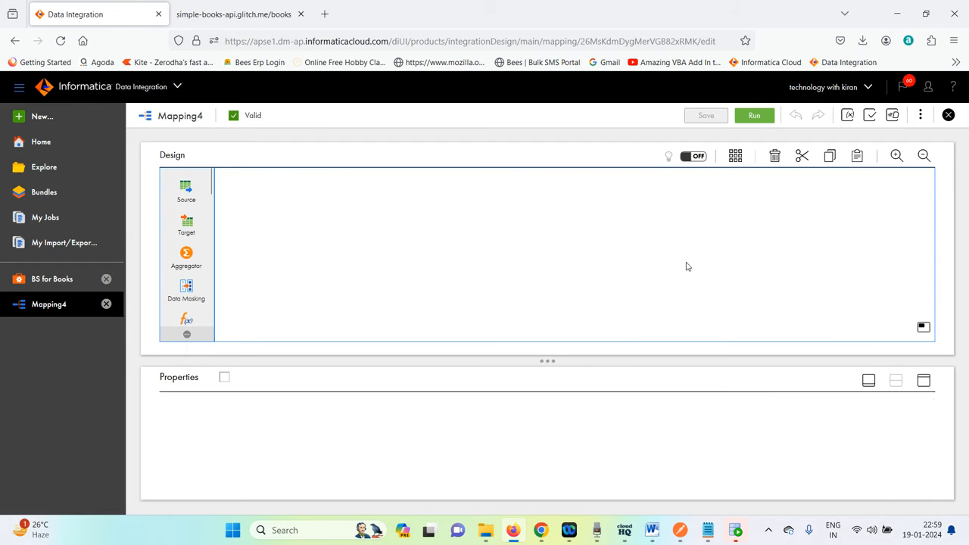
pyautogui.click(410, 254)
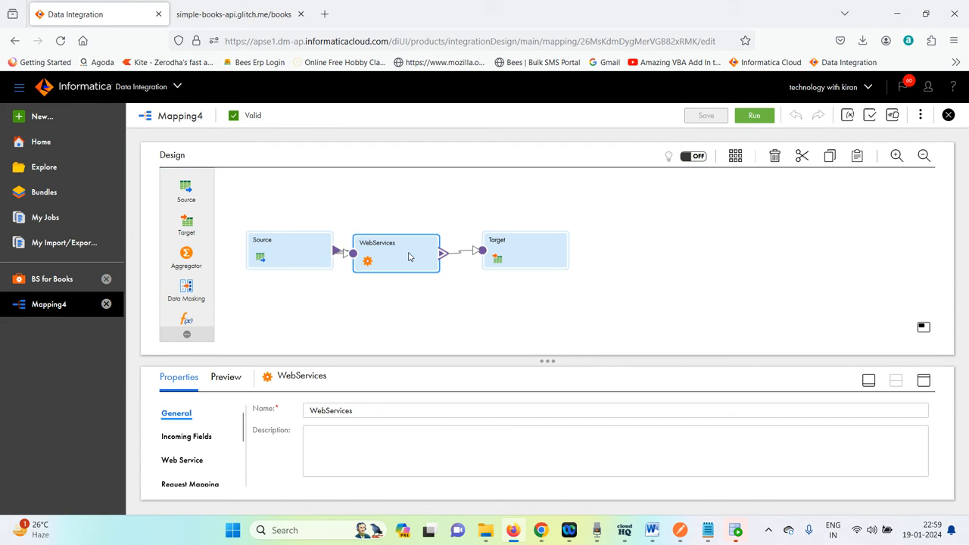
pyautogui.click(926, 382)
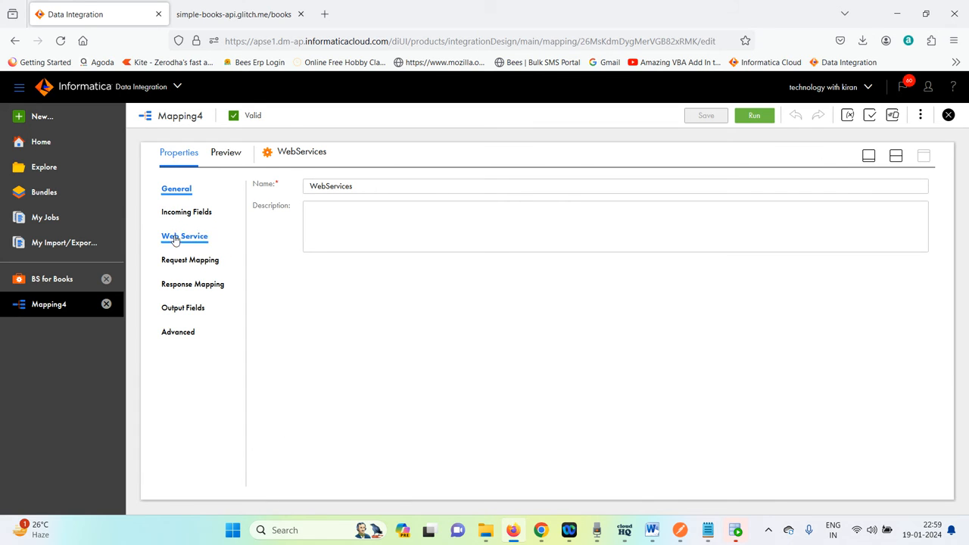
pyautogui.click(195, 214)
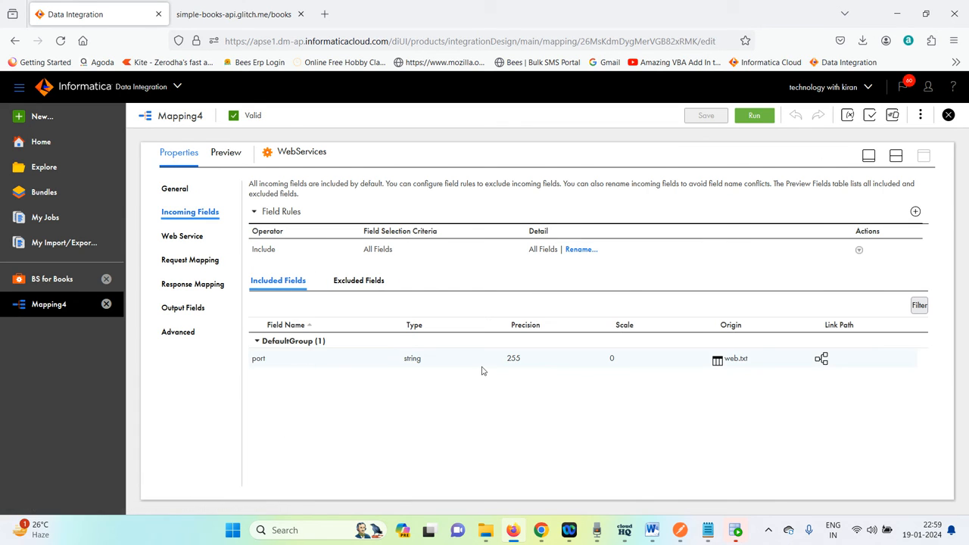
pyautogui.click(181, 240)
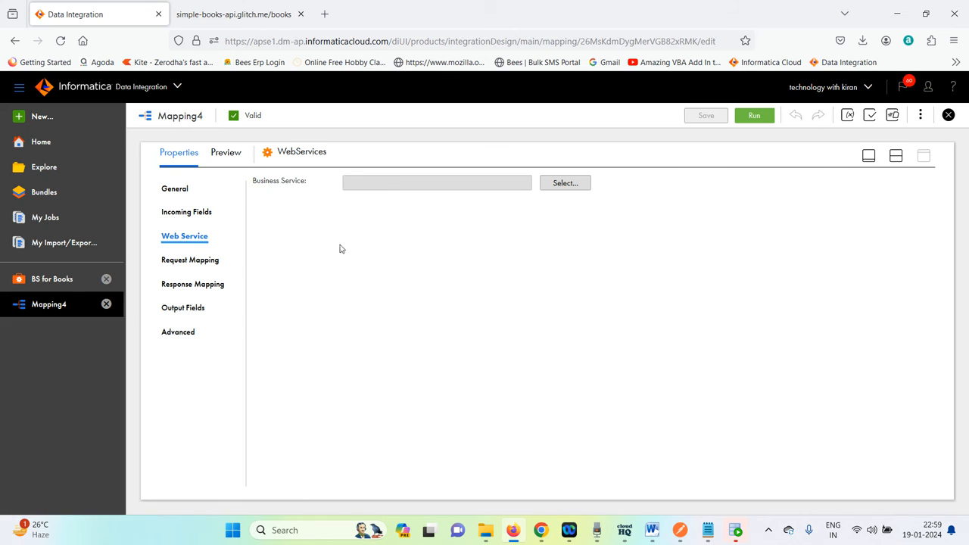
pyautogui.click(191, 261)
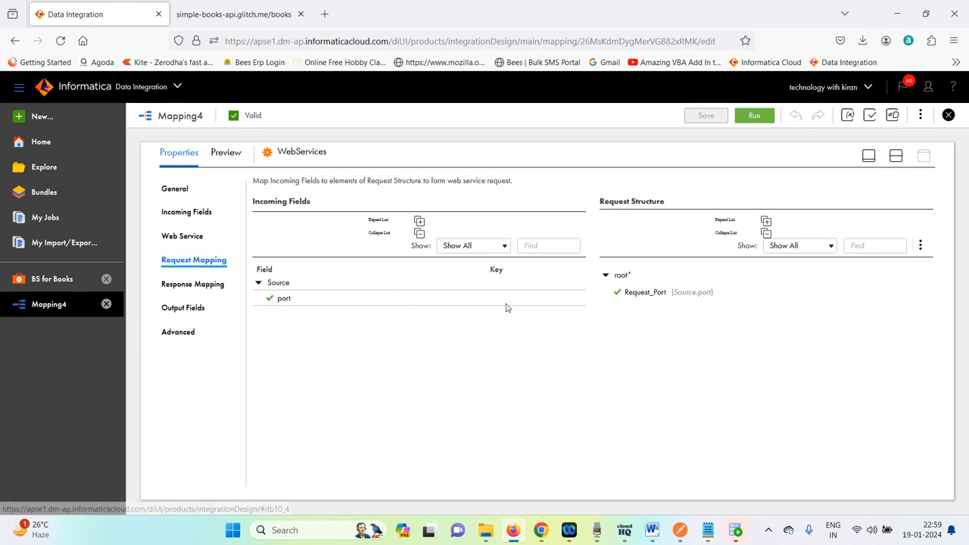
pyautogui.click(194, 284)
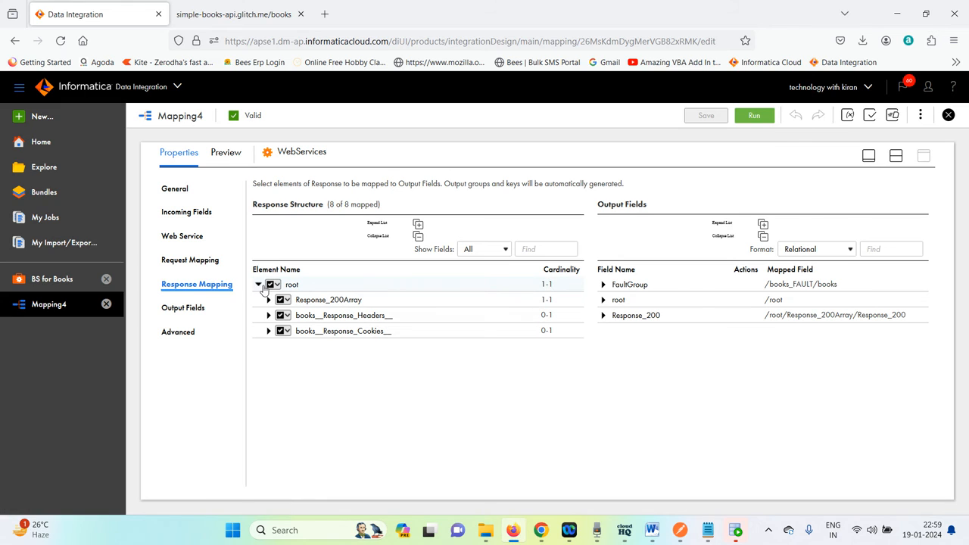
pyautogui.rightClick(280, 287)
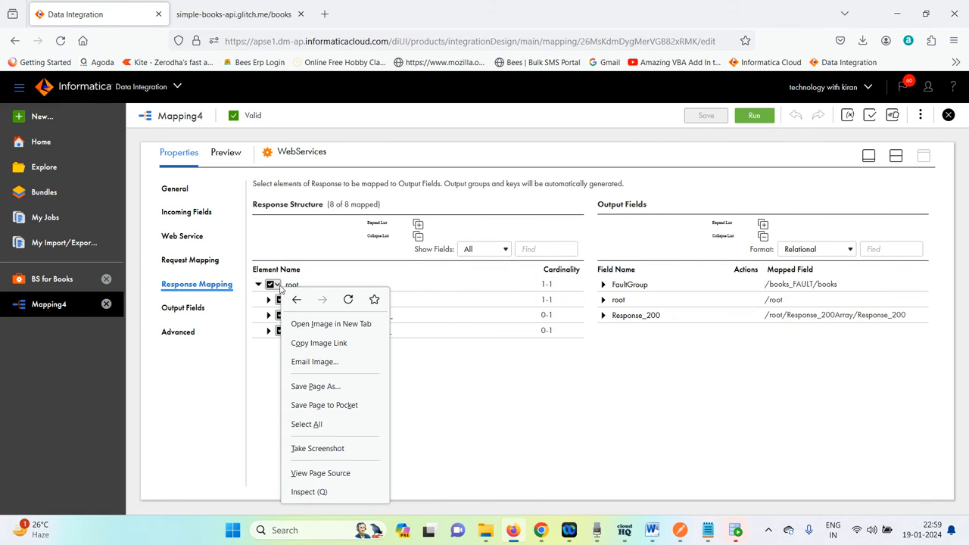
pyautogui.click(270, 291)
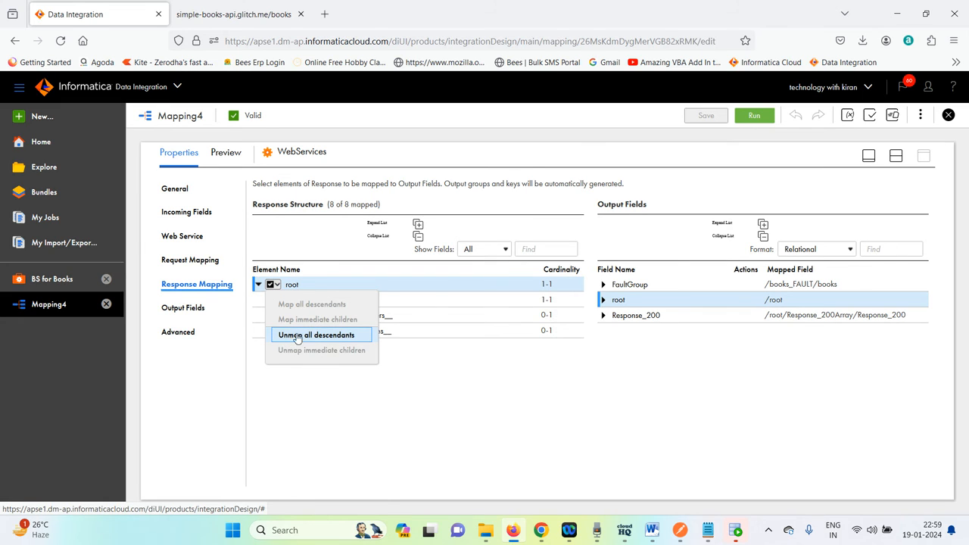
pyautogui.click(477, 390)
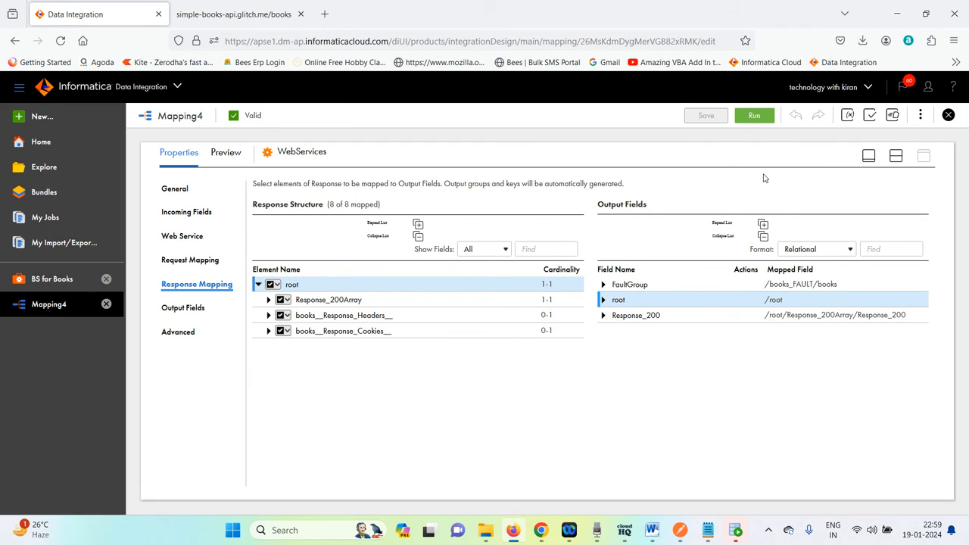
# Select the Target in Mapping4 and review its field mapping.
pyautogui.click(895, 156)
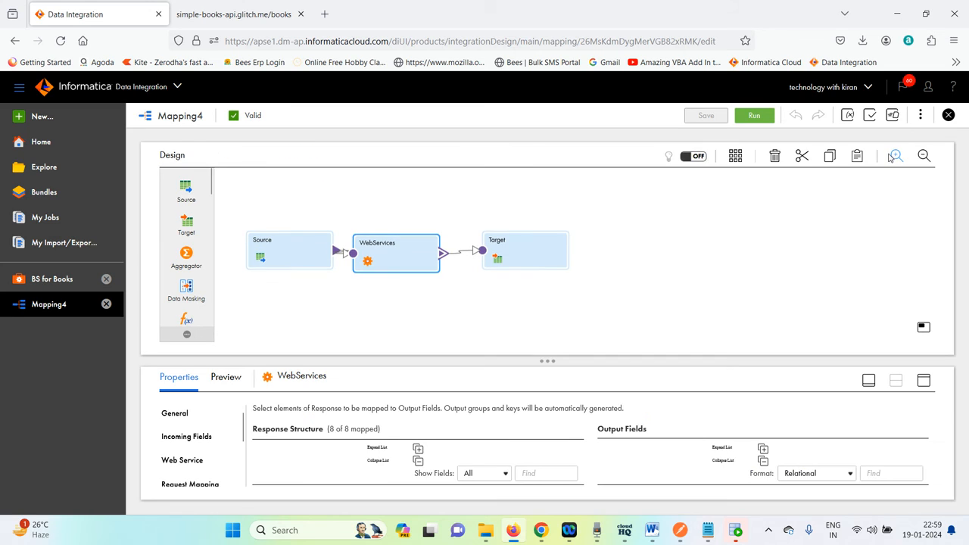
pyautogui.click(522, 247)
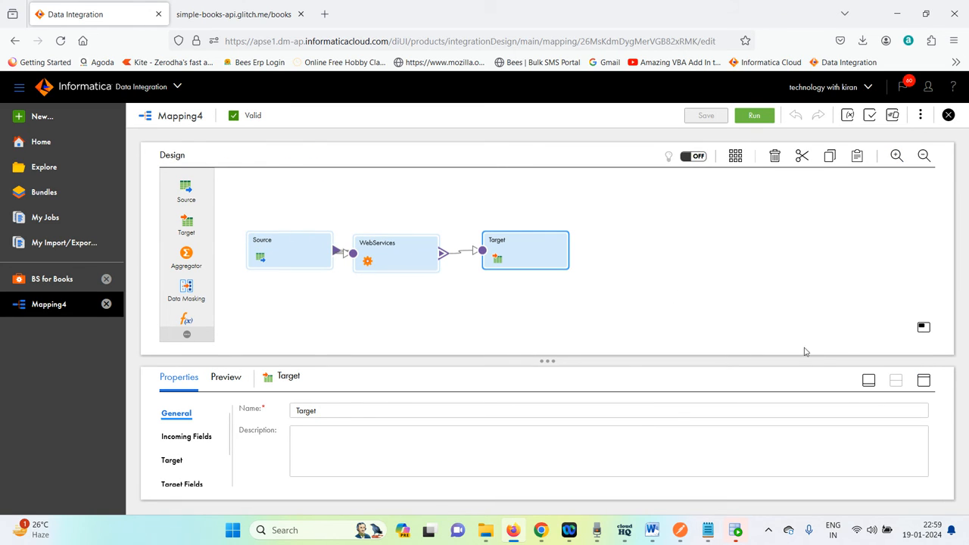
pyautogui.click(923, 380)
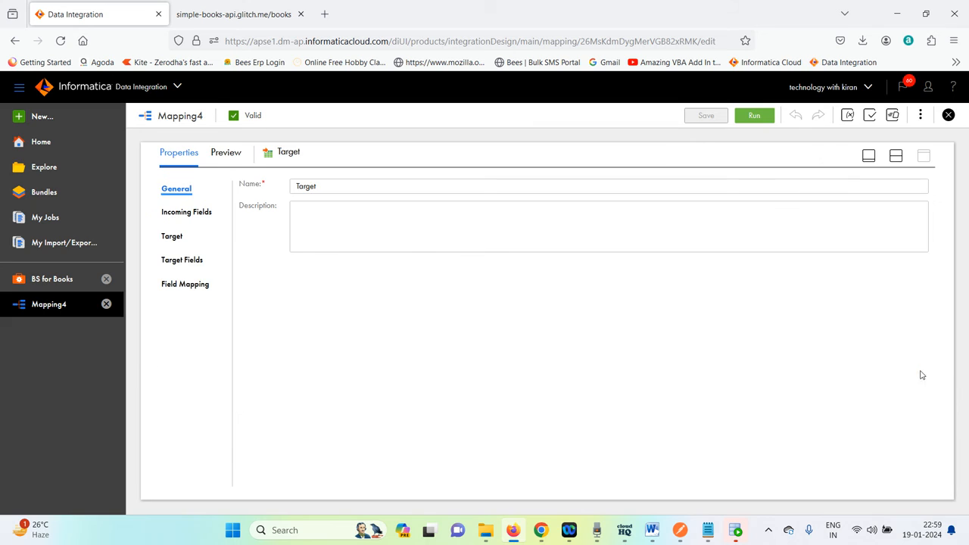
pyautogui.click(190, 285)
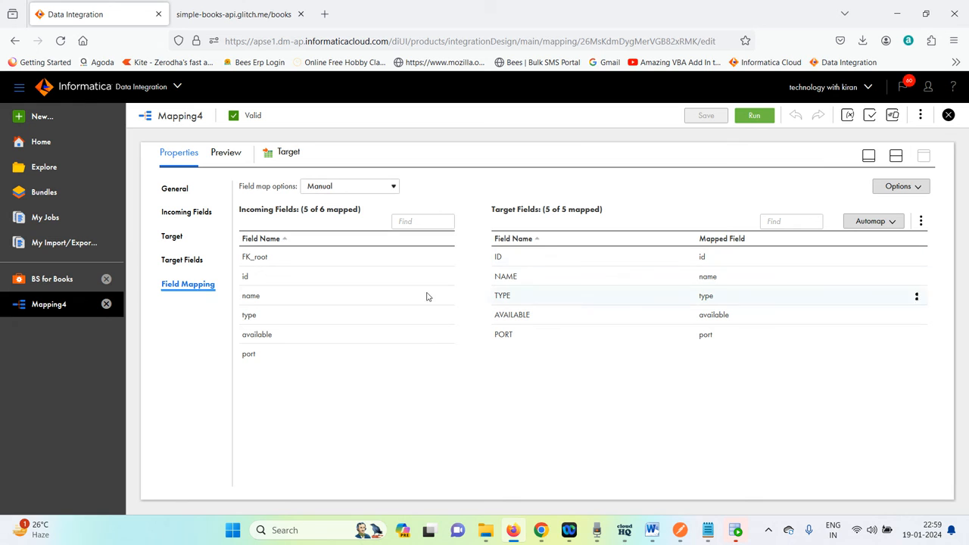
# Switch to SQL Developer and connect to the core database, entering the connection password.
pyautogui.click(736, 530)
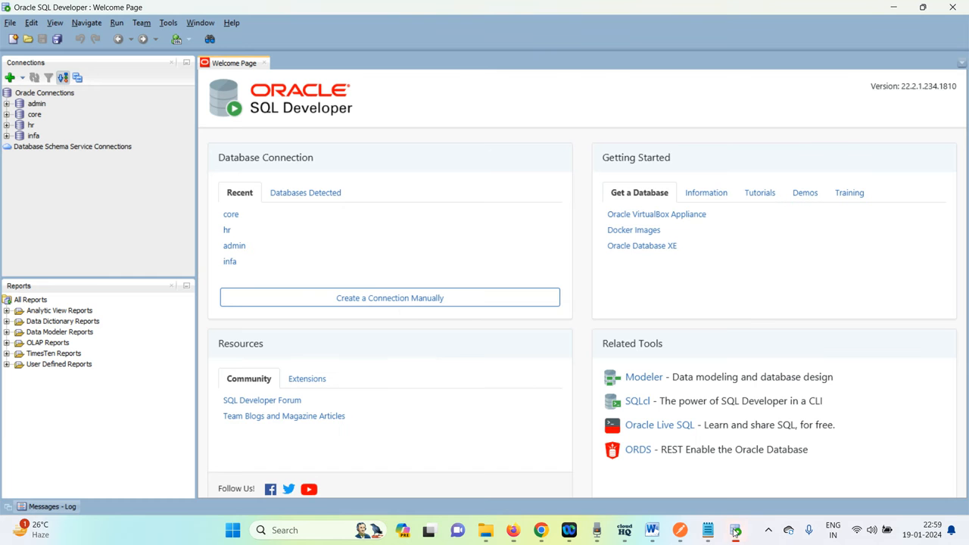
pyautogui.click(231, 215)
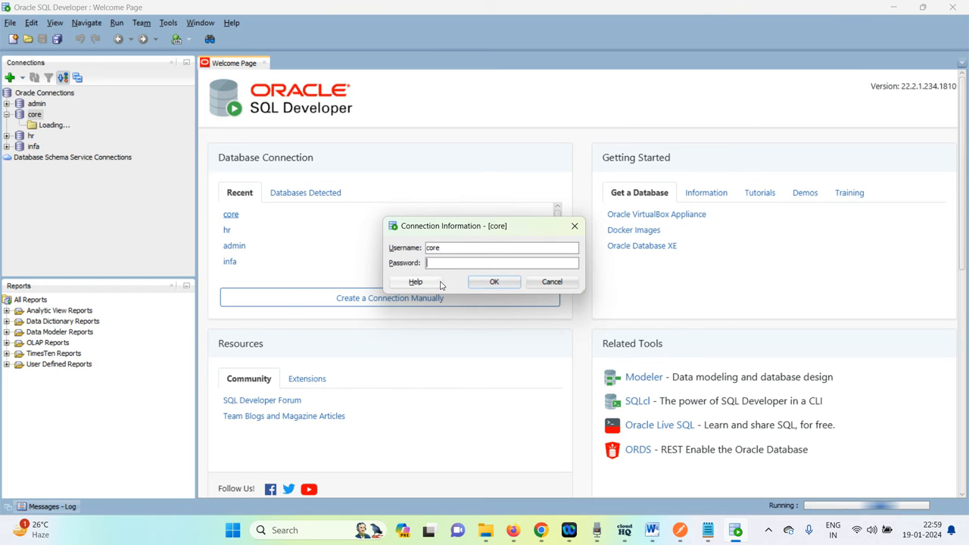
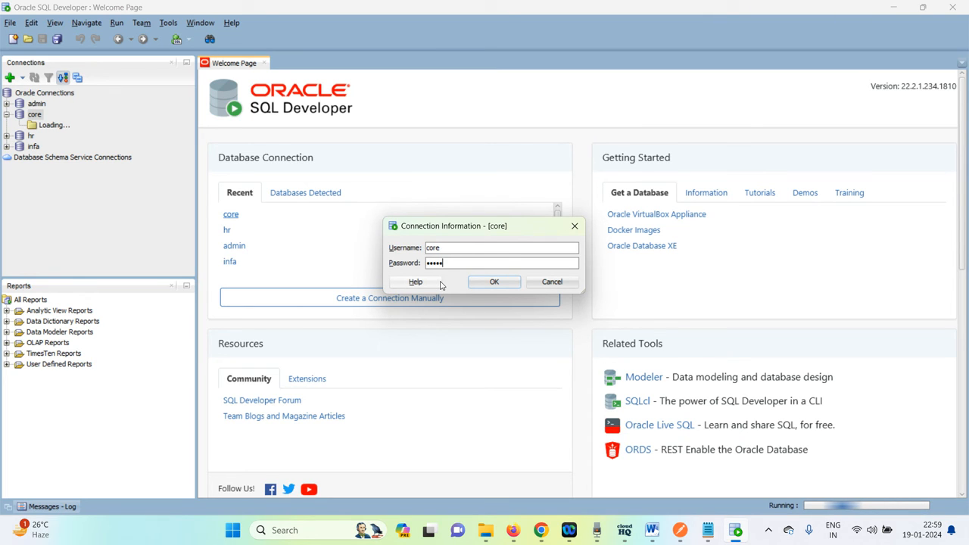
pyautogui.press('Return')
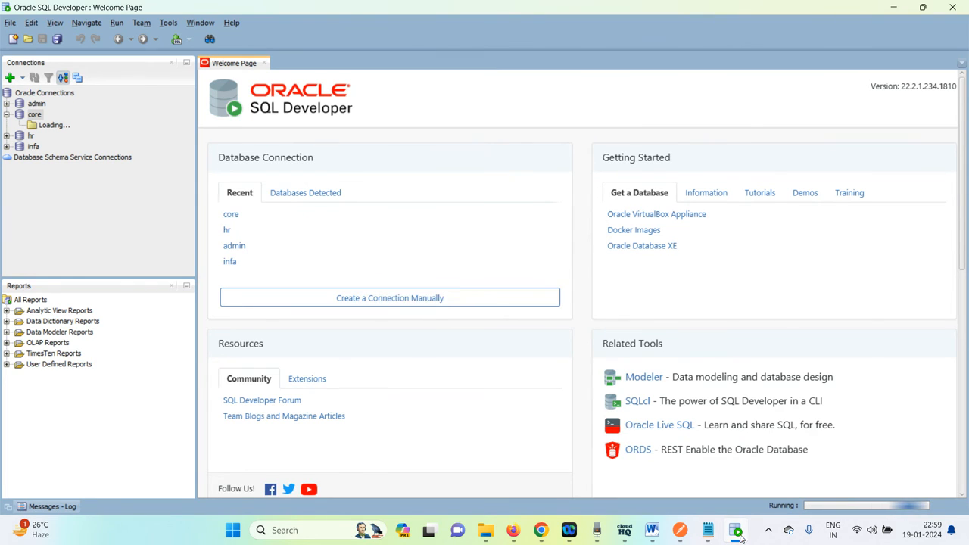
# Copy the table name t_api_books from the notes and query all rows of t_api_books in the core worksheet.
pyautogui.click(715, 534)
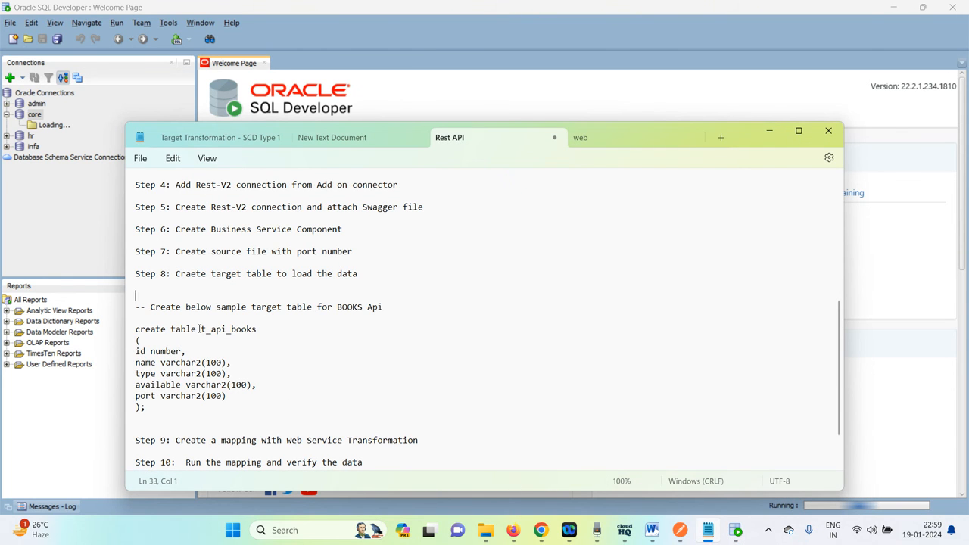
pyautogui.moveTo(199, 329); pyautogui.dragTo(268, 334)
pyautogui.hotkey('ctrl', 'c')
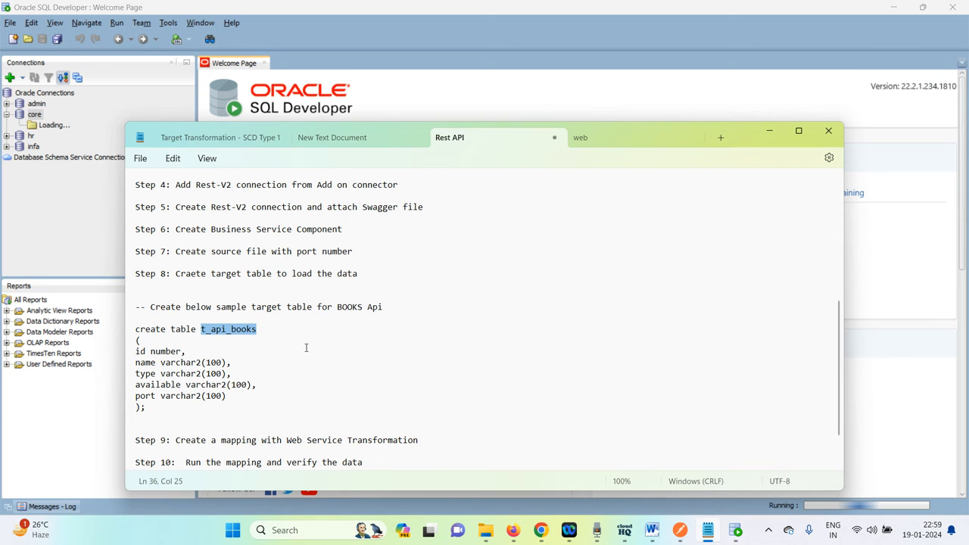
pyautogui.hotkey('alt', 'Tab')
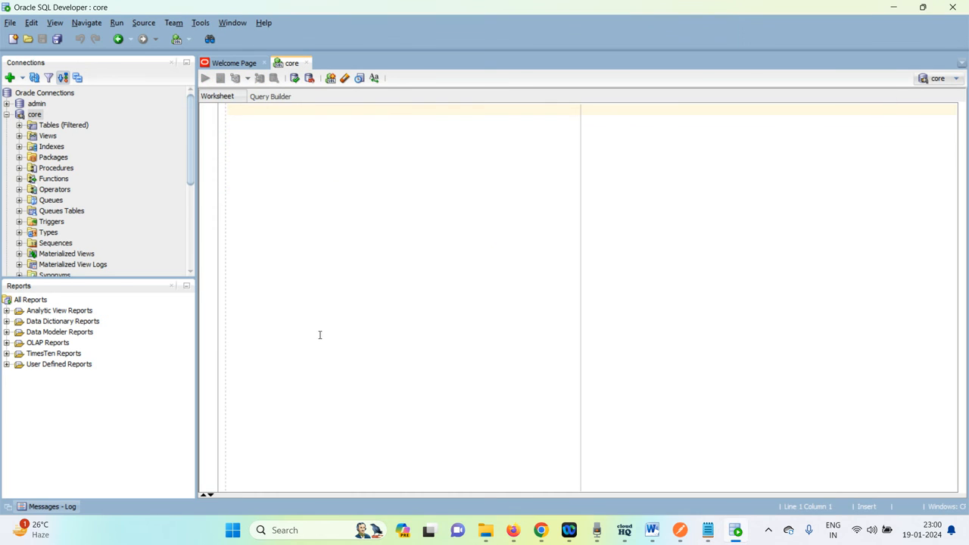
pyautogui.write('sele')
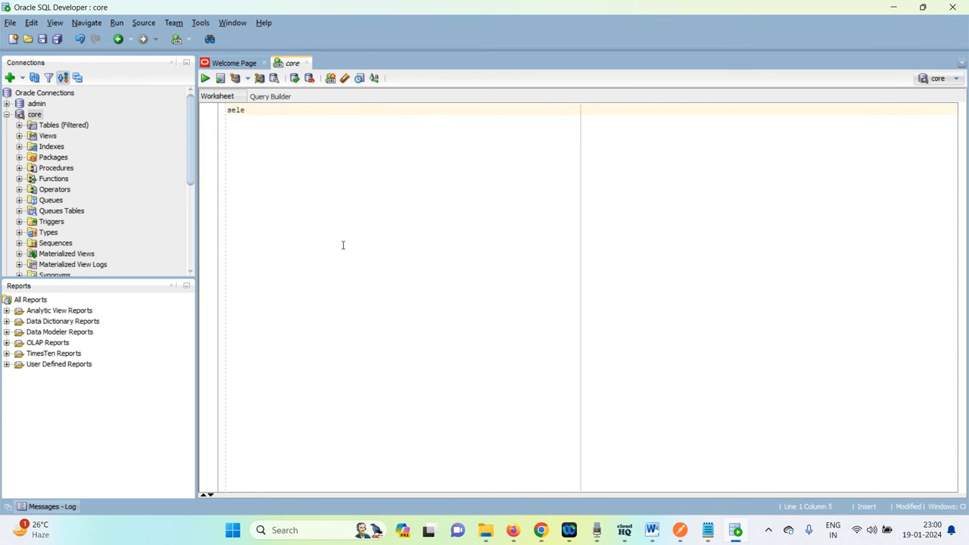
pyautogui.write('ct * from')
pyautogui.hotkey('ctrl', 'v')
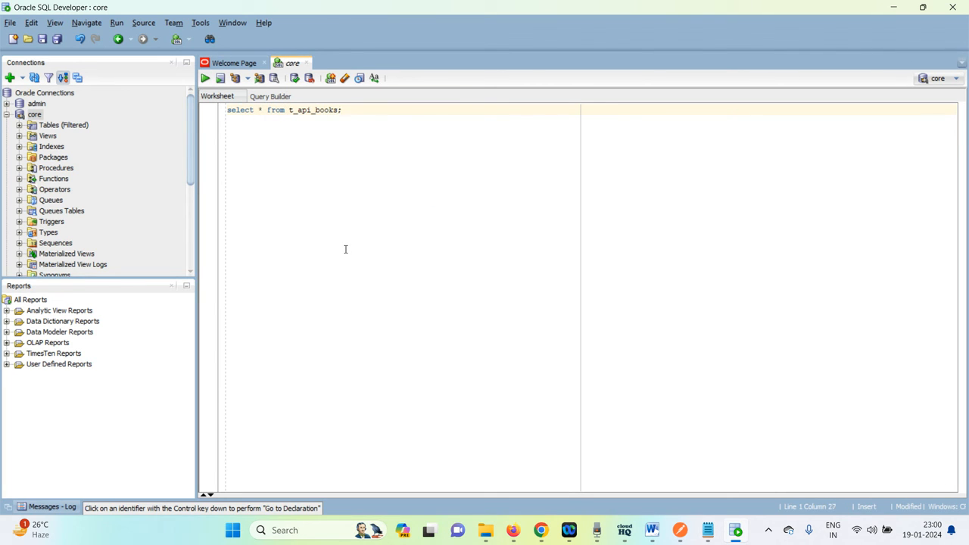
pyautogui.write(';')
pyautogui.hotkey('ctrl', 'Return')
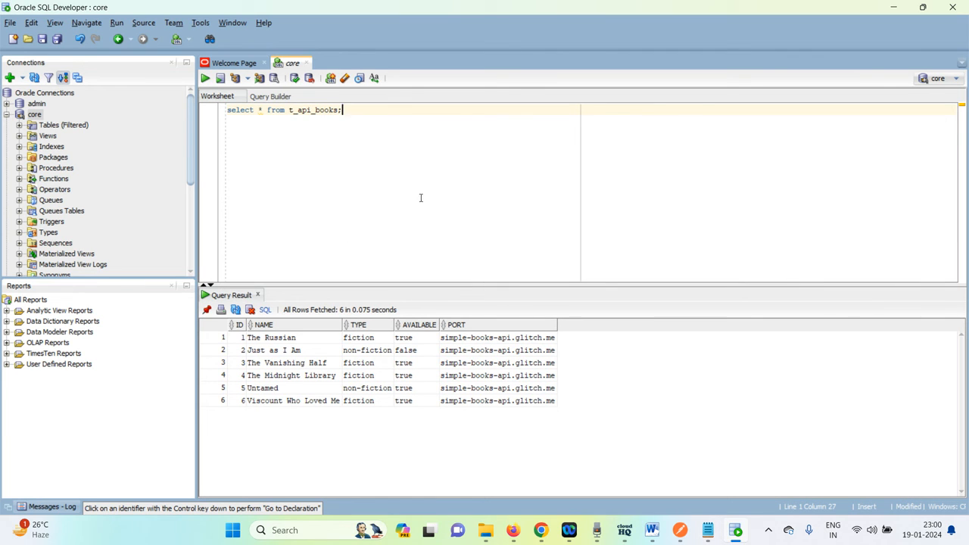
# Truncate the t_api_books table with a new statement in the worksheet.
pyautogui.press('Return')
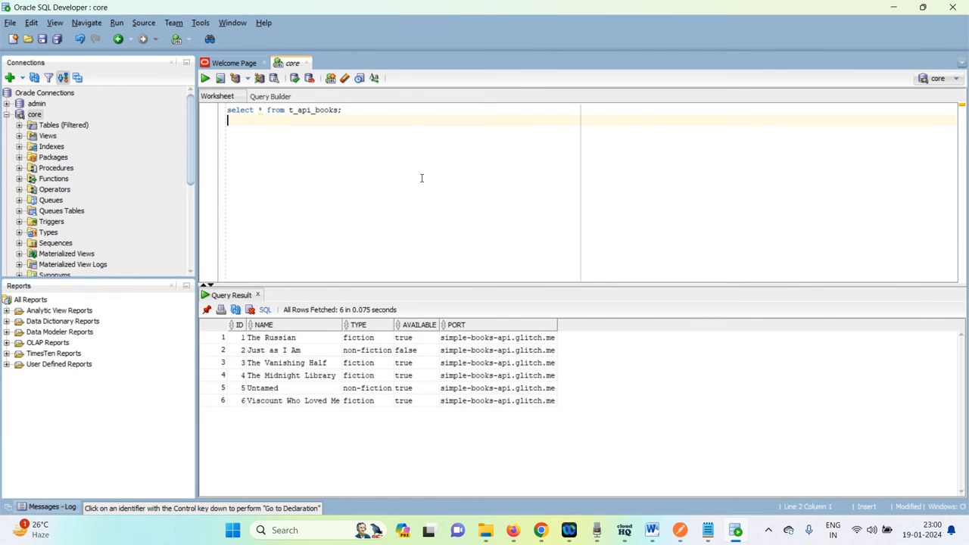
pyautogui.write('truncate table')
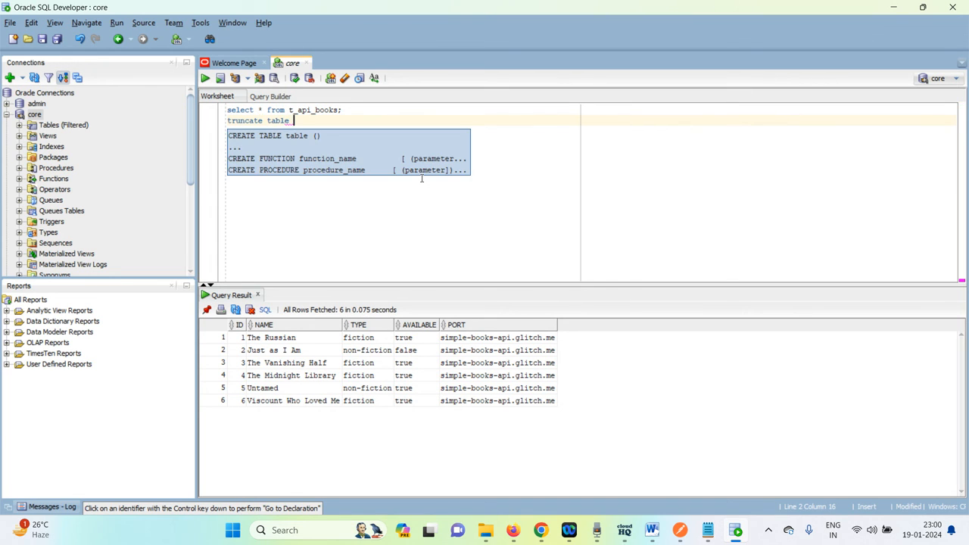
pyautogui.write(' t_api_books;')
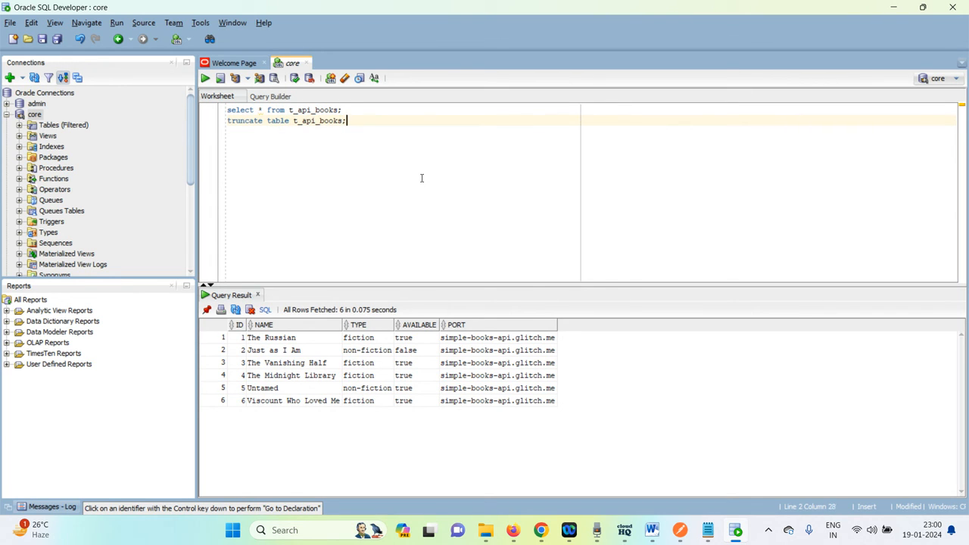
pyautogui.hotkey('ctrl', 'Return')
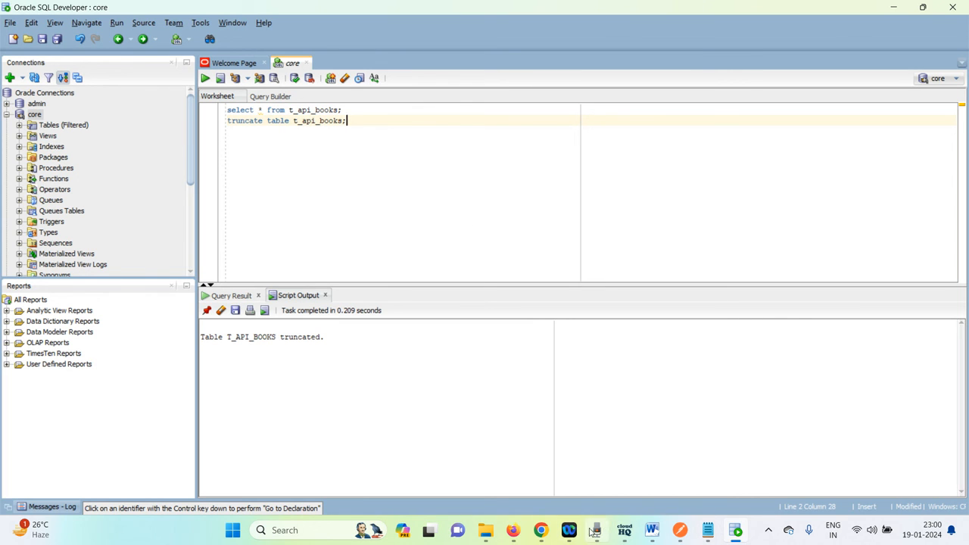
# Return to the Informatica mapping designer and run Mapping4 on the LAPTOP-N5L2E2N1 runtime environment.
pyautogui.click(513, 530)
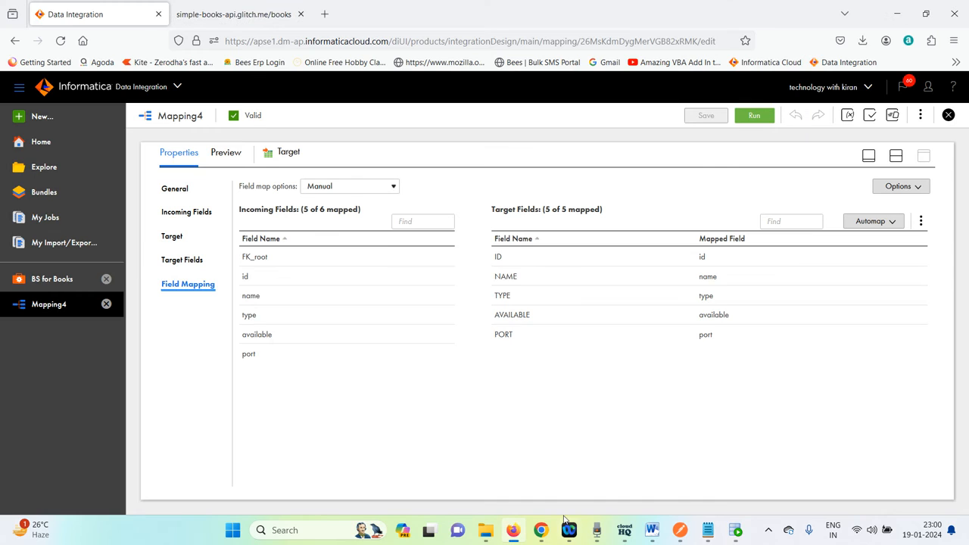
pyautogui.click(897, 155)
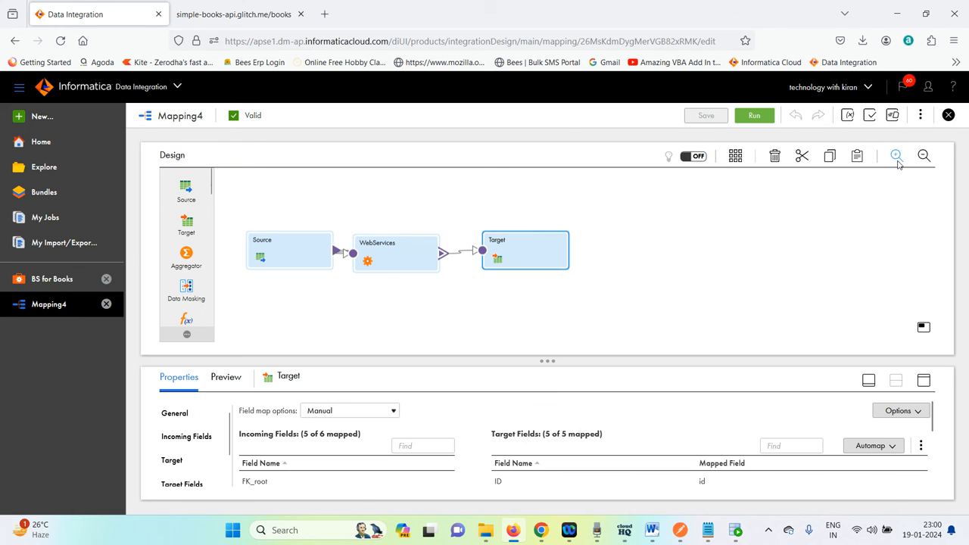
pyautogui.click(754, 115)
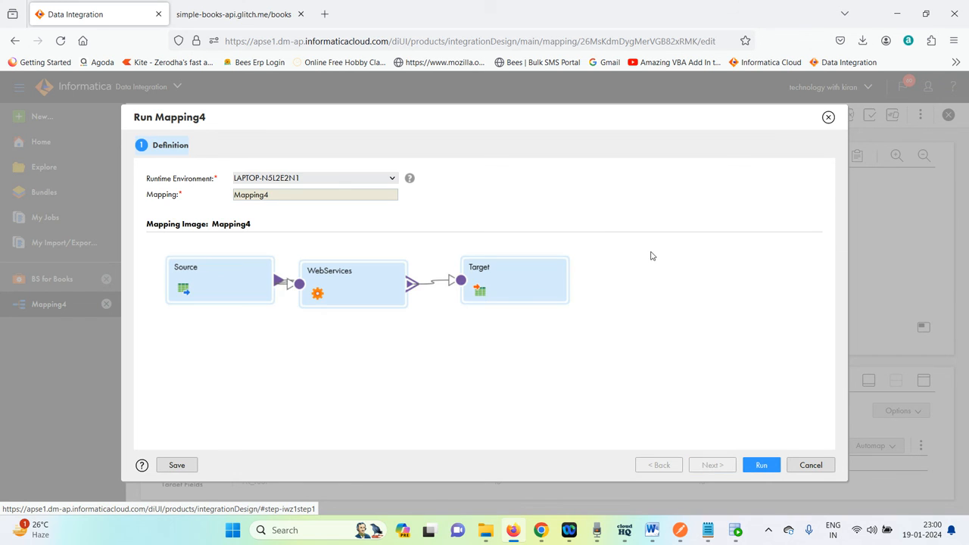
pyautogui.click(762, 465)
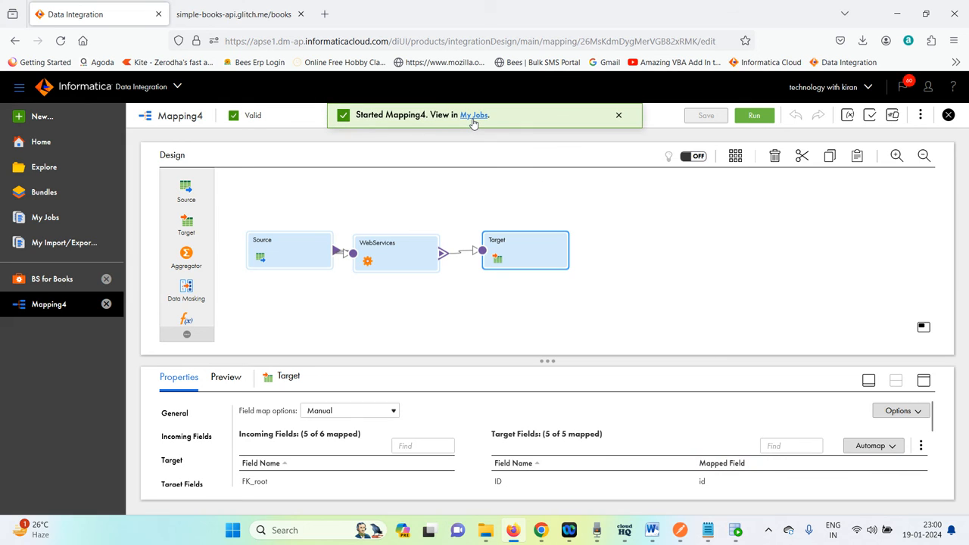
# Open My Jobs and refresh the Mapping4 job list repeatedly to monitor the run.
pyautogui.click(473, 119)
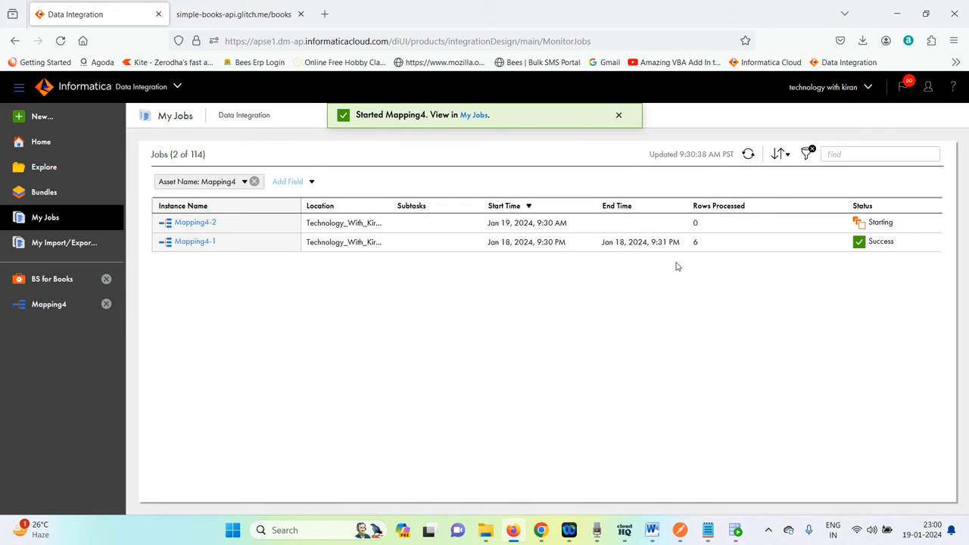
pyautogui.click(749, 155)
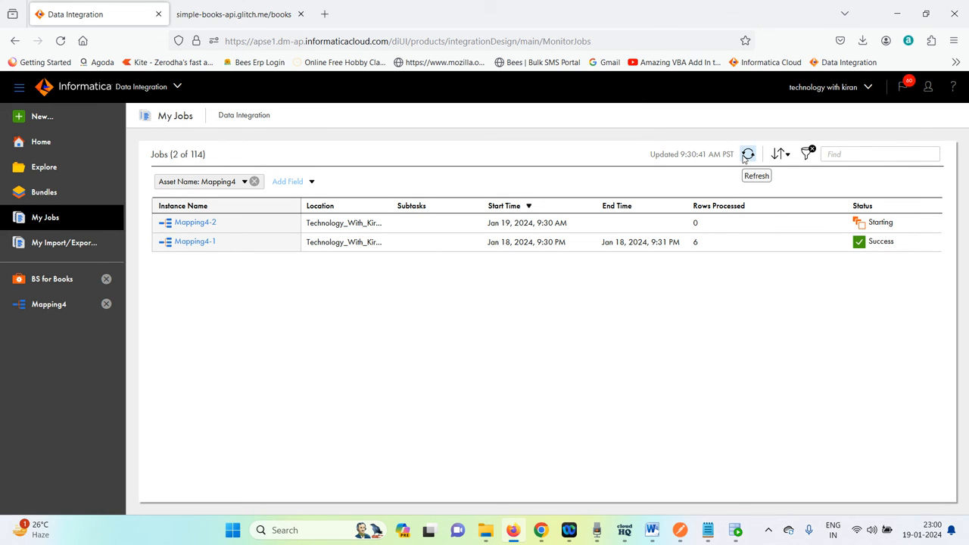
pyautogui.click(745, 156)
pyautogui.click(748, 154)
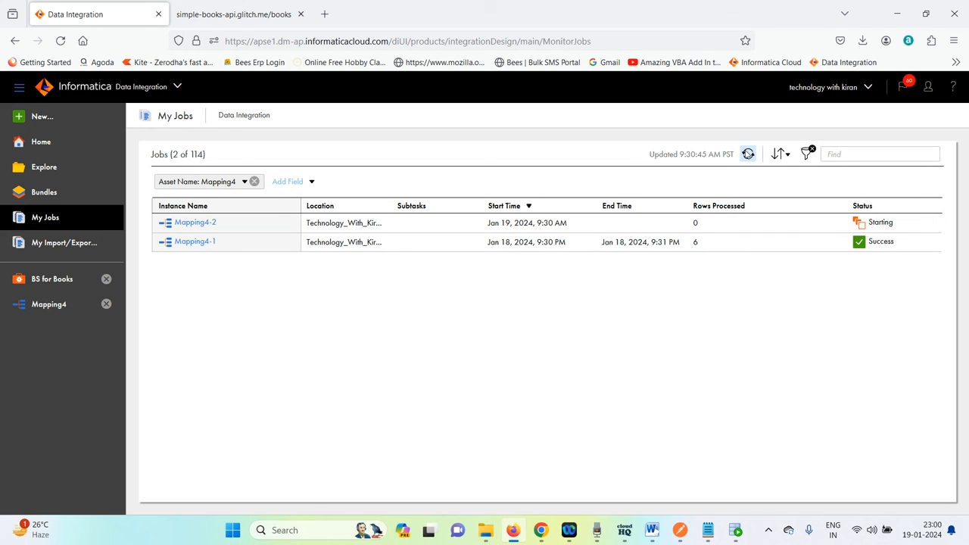
pyautogui.click(748, 155)
pyautogui.click(748, 154)
pyautogui.click(748, 154)
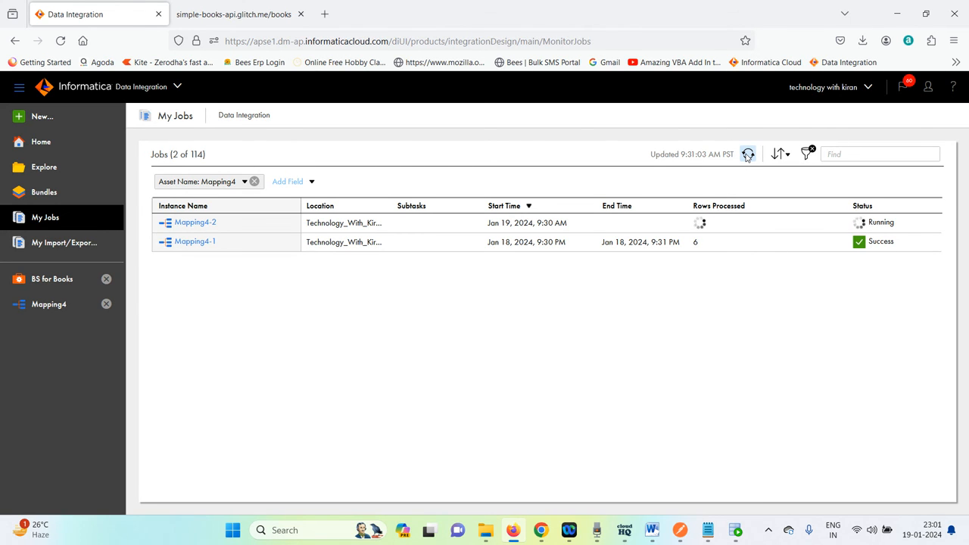
# Review the API's book list, refresh the job list again, and open the Mapping4-2 job details.
pyautogui.click(247, 15)
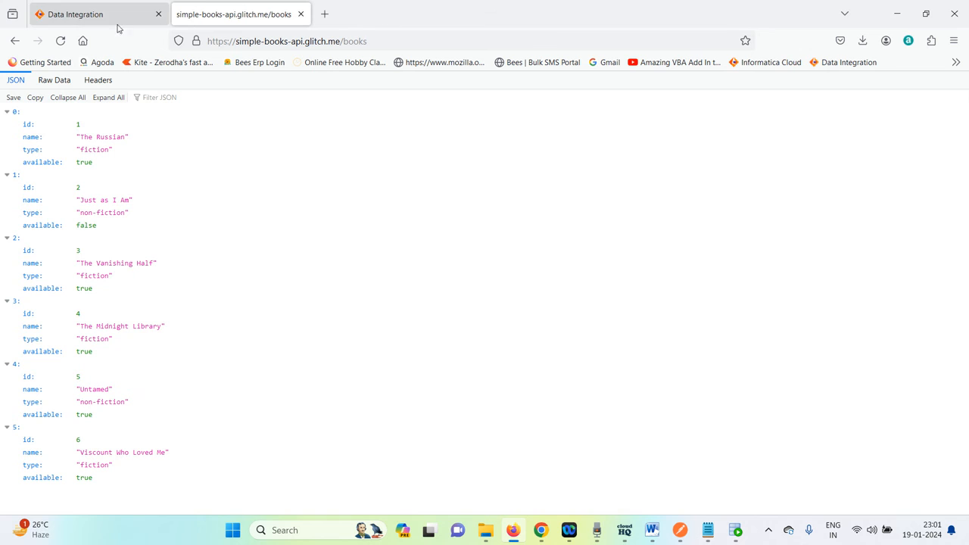
pyautogui.click(63, 23)
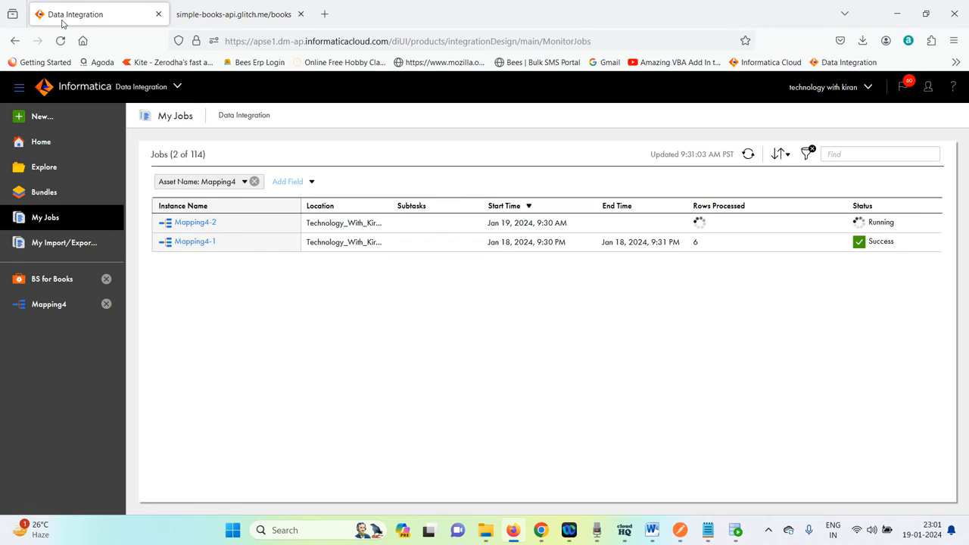
pyautogui.click(748, 155)
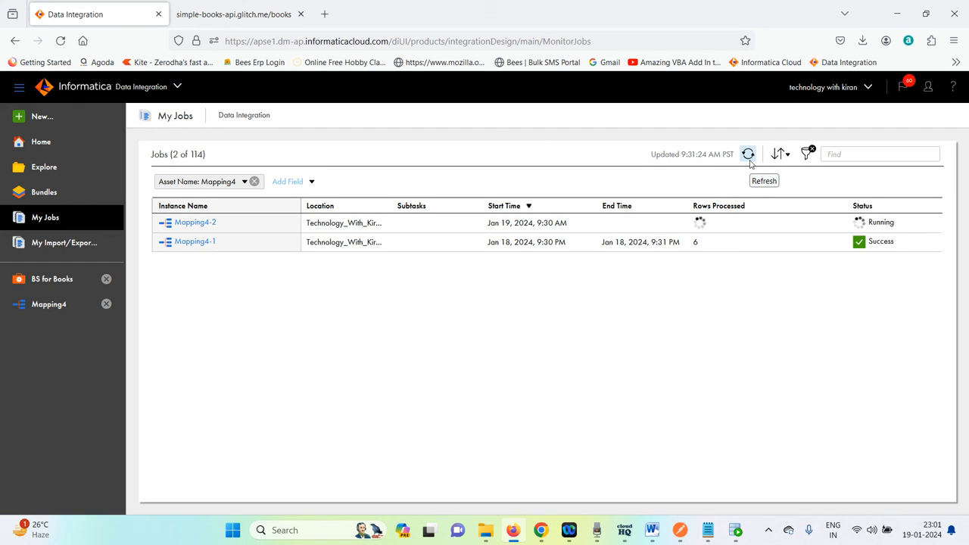
pyautogui.click(749, 156)
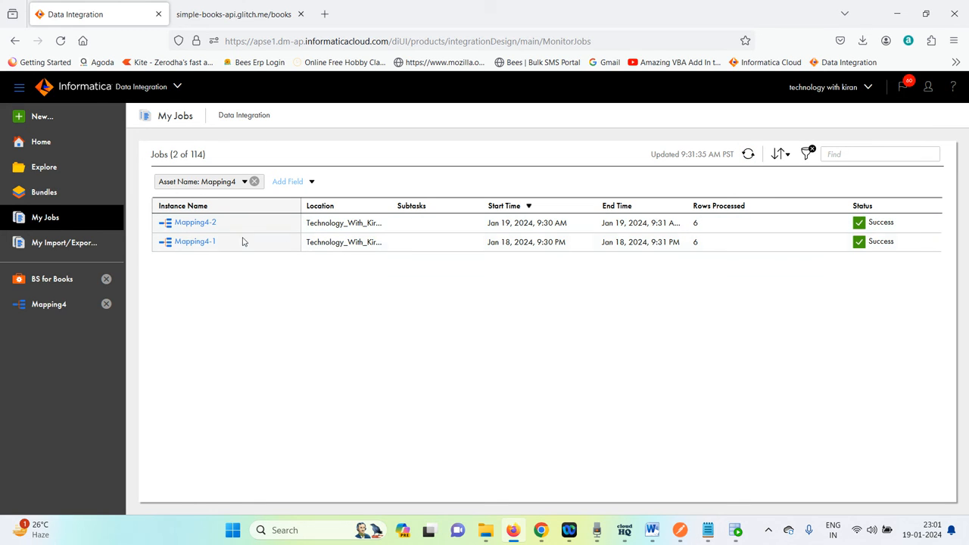
pyautogui.click(206, 223)
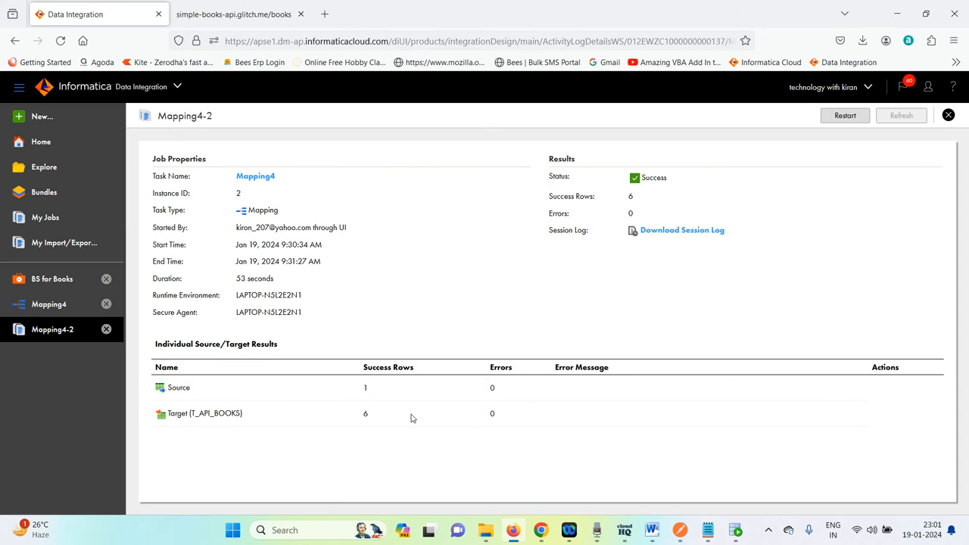
# Switch to SQL Developer and rerun the select query on t_api_books.
pyautogui.click(733, 534)
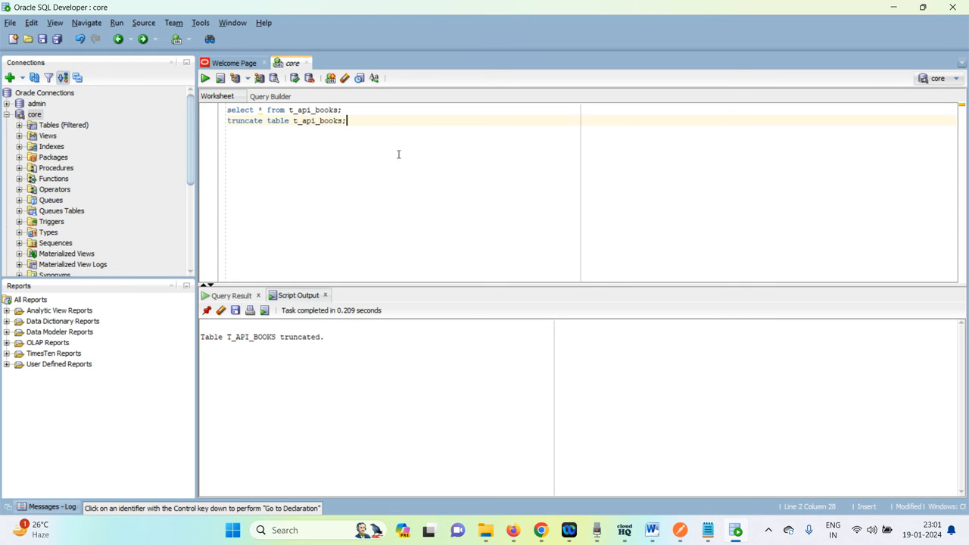
pyautogui.click(379, 107)
pyautogui.hotkey('ctrl', 'Return')
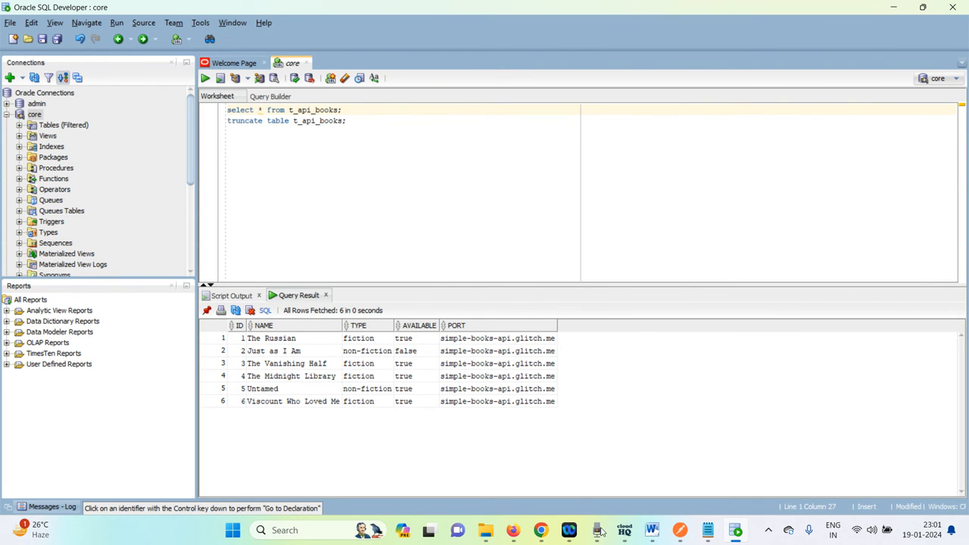
# Compare the simple-books API book list in the browser with the queried t_api_books rows.
pyautogui.click(510, 534)
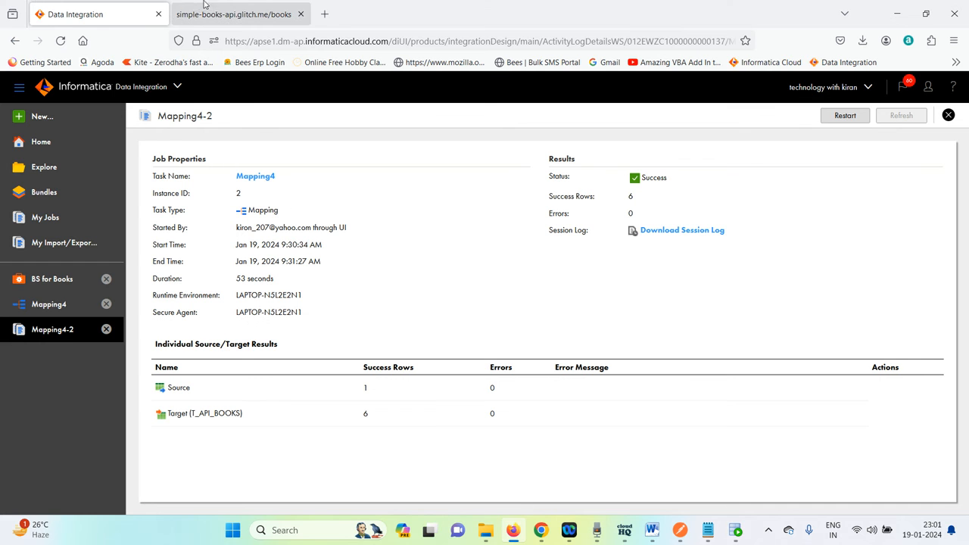
pyautogui.click(231, 14)
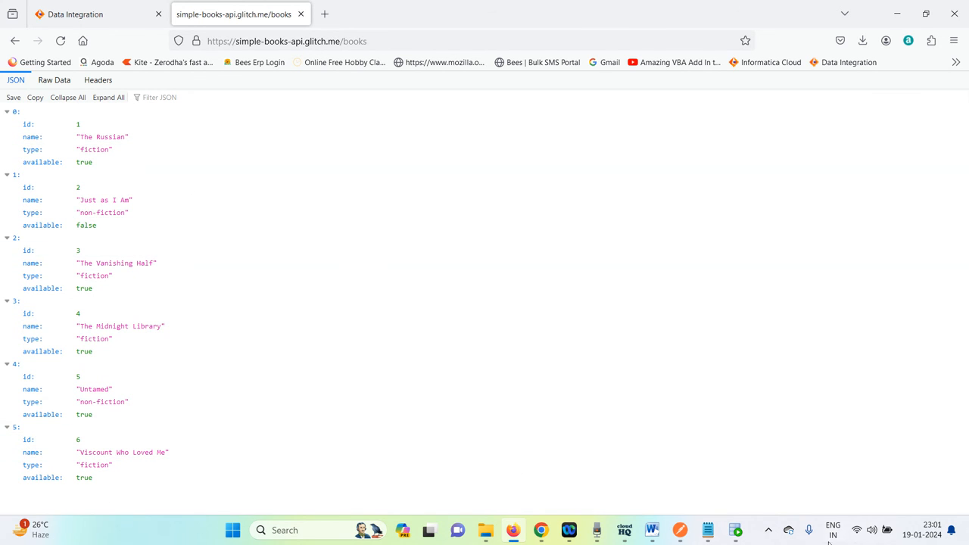
pyautogui.click(736, 529)
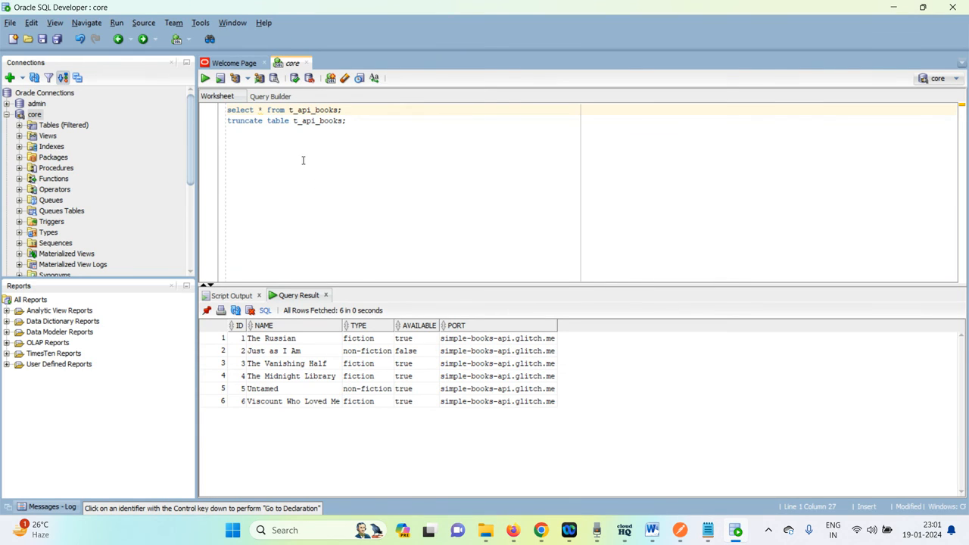